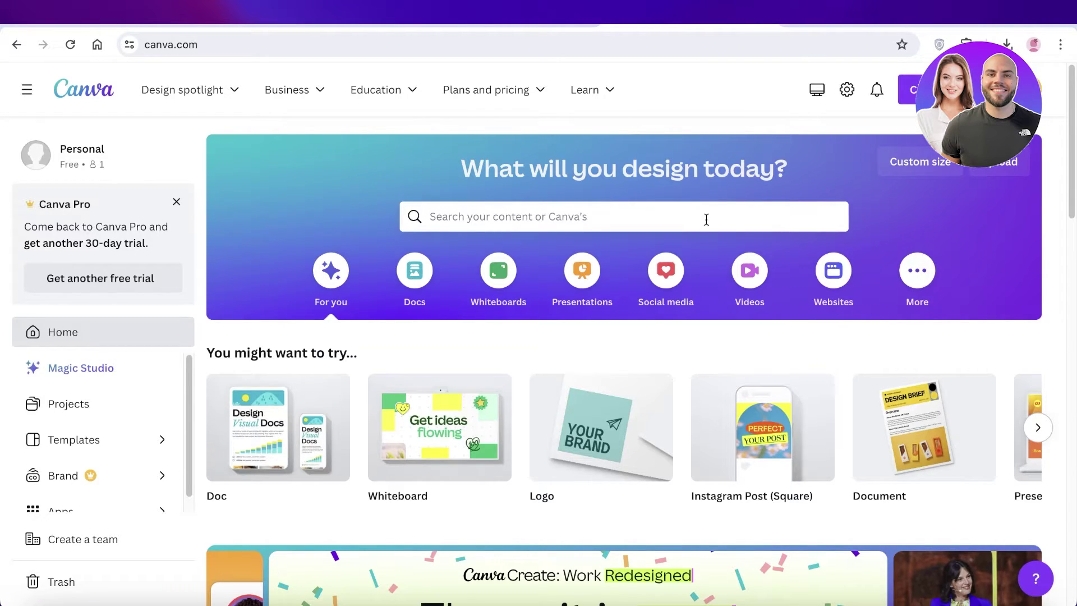
Switch to the Kindle Direct Publishing cover calculator and set the binding type to Paperback
{"action": "left_click", "coordinate": [472, 25]}
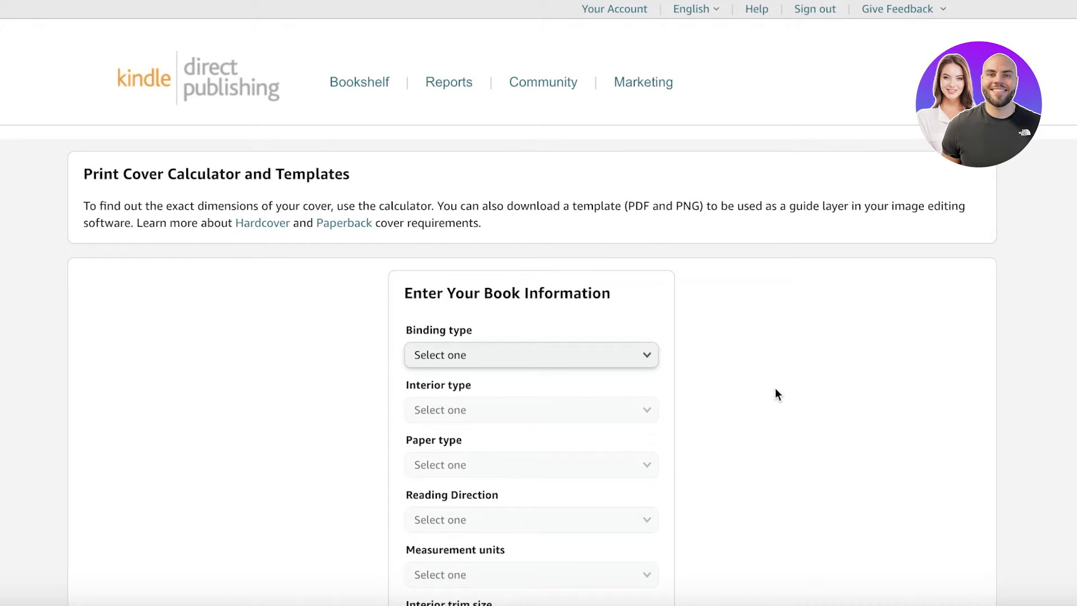
{"action": "scroll", "coordinate": [777, 389], "scroll_direction": "down", "scroll_amount": 3}
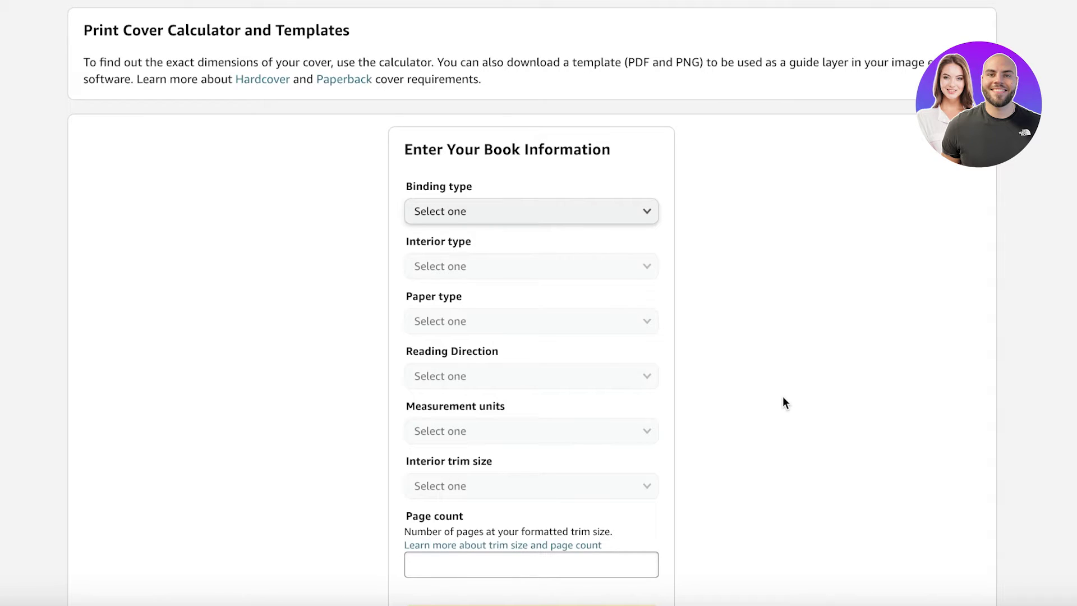
{"action": "scroll", "coordinate": [783, 397], "scroll_direction": "down", "scroll_amount": 1}
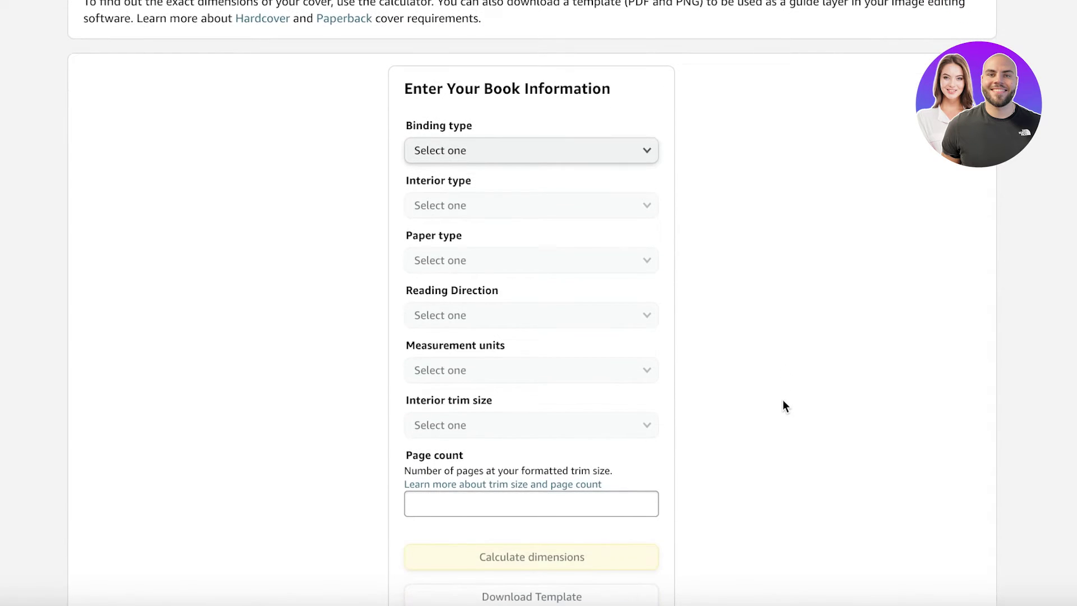
{"action": "left_click", "coordinate": [551, 143]}
{"action": "left_click", "coordinate": [560, 168]}
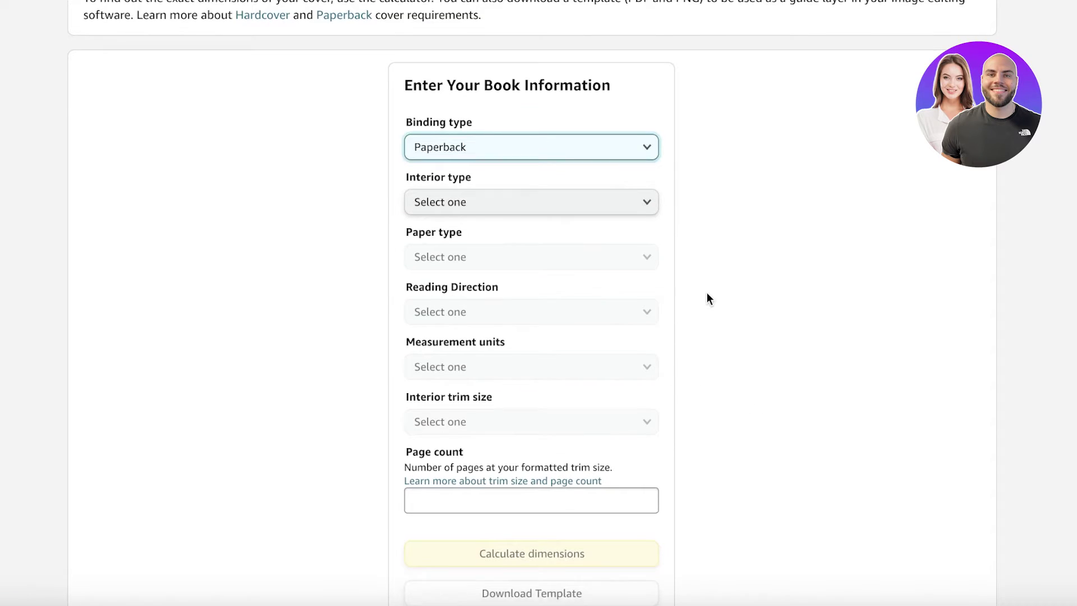
Set the book's interior type to Black & white and its paper type to Cream paper
{"action": "scroll", "coordinate": [706, 298], "scroll_direction": "down", "scroll_amount": 1}
{"action": "left_click", "coordinate": [533, 175]}
{"action": "left_click", "coordinate": [529, 173]}
{"action": "left_click", "coordinate": [533, 223]}
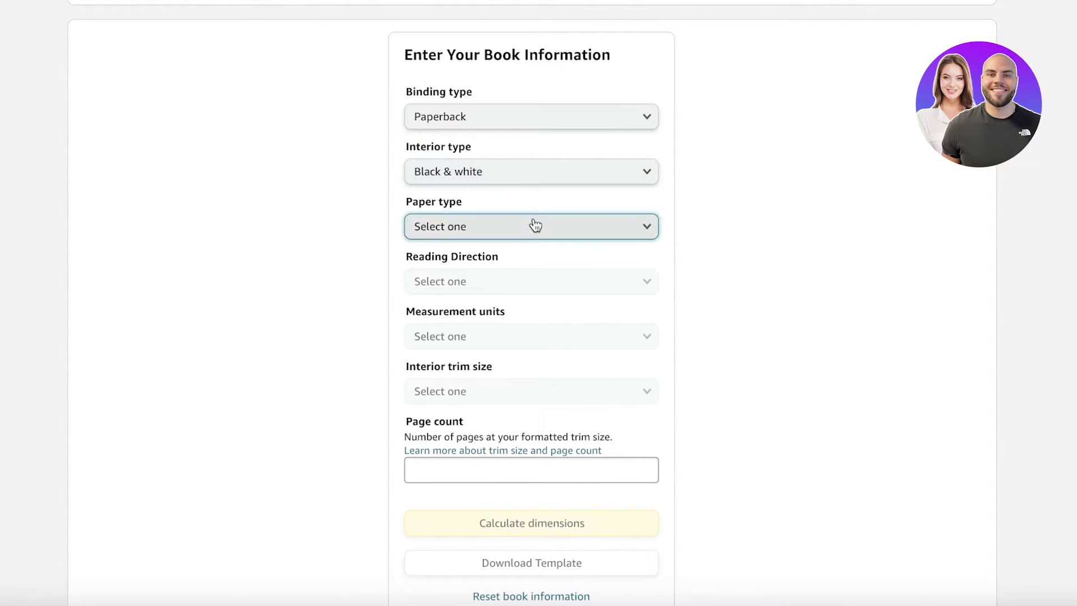
{"action": "left_click", "coordinate": [526, 229]}
Set the reading direction to Left to Right, the measurement units to Inches and the interior trim size to 6 x 9 in
{"action": "left_click", "coordinate": [519, 278]}
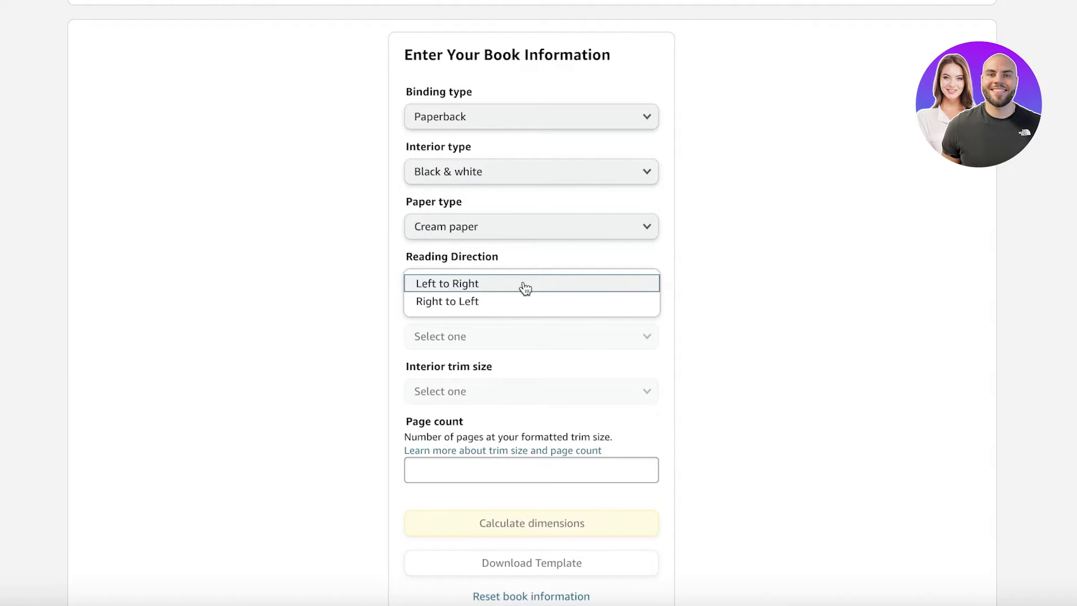
{"action": "left_click", "coordinate": [522, 282]}
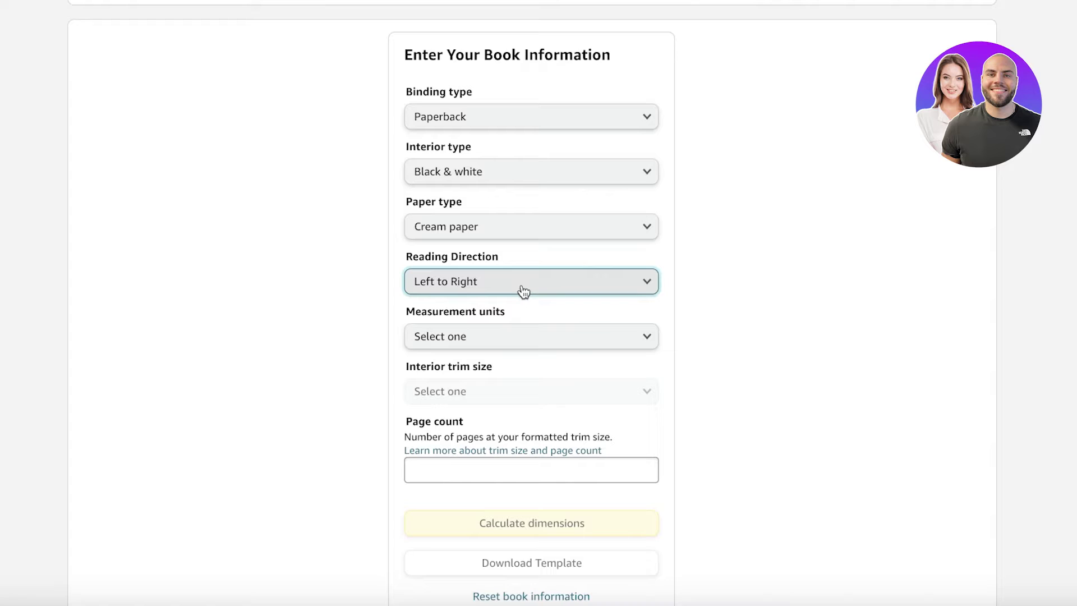
{"action": "left_click", "coordinate": [503, 338]}
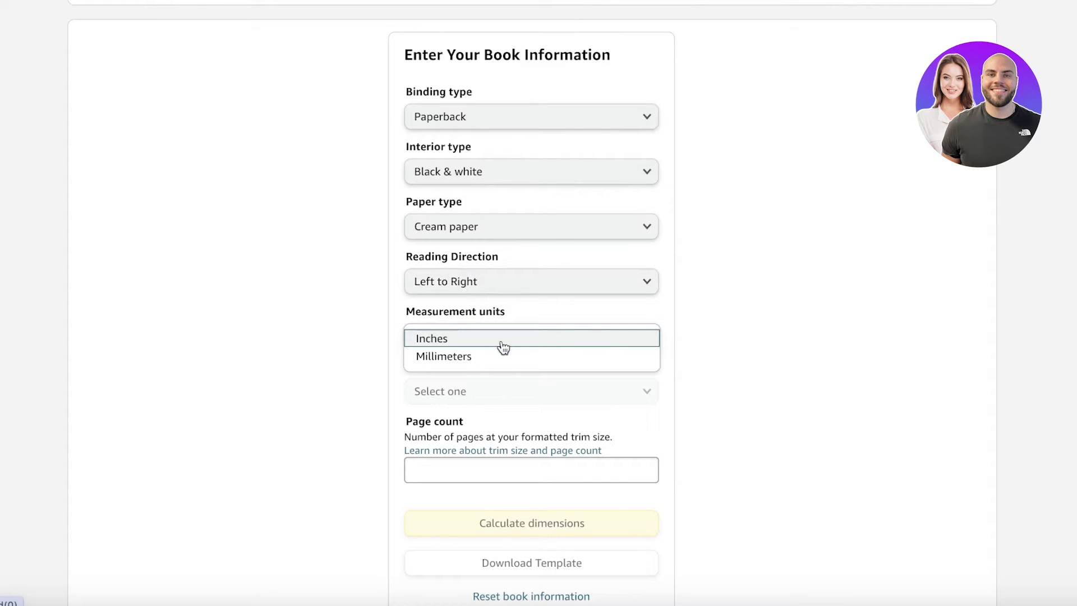
{"action": "left_click", "coordinate": [497, 341]}
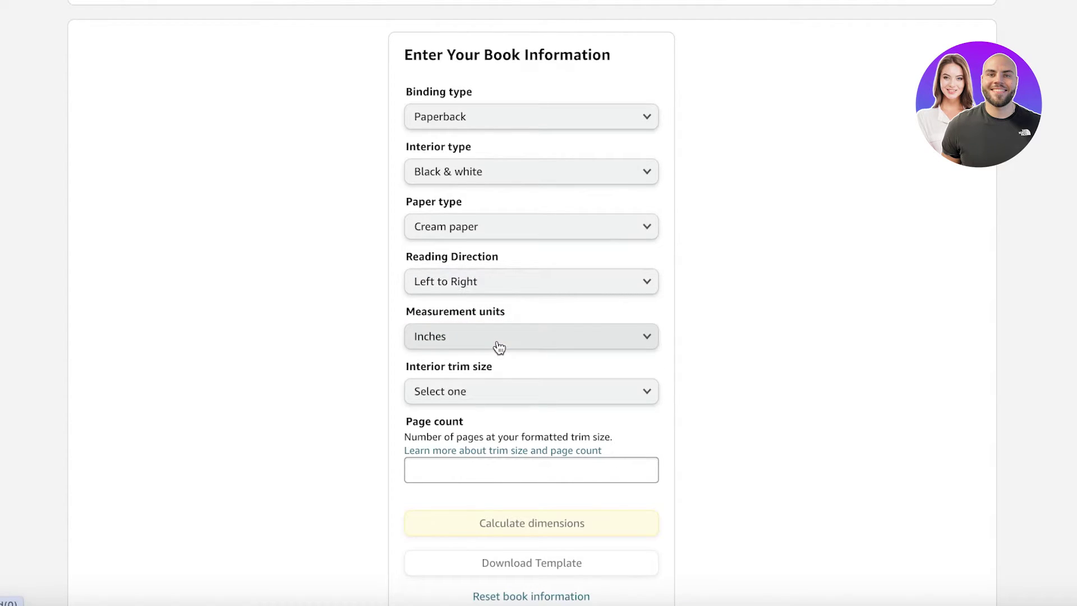
{"action": "left_click", "coordinate": [494, 390]}
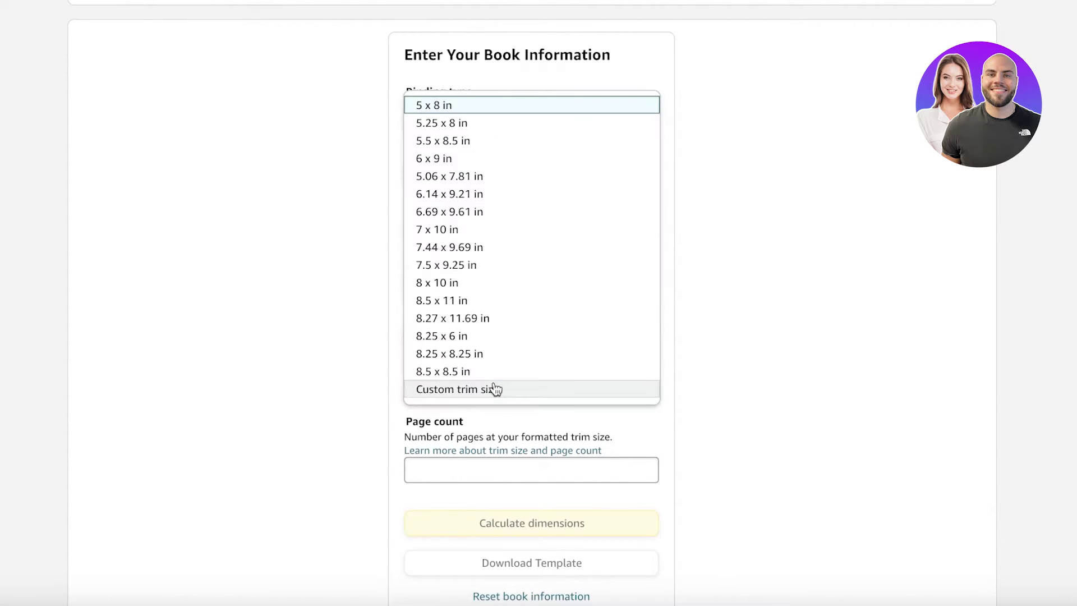
{"action": "left_click", "coordinate": [491, 159]}
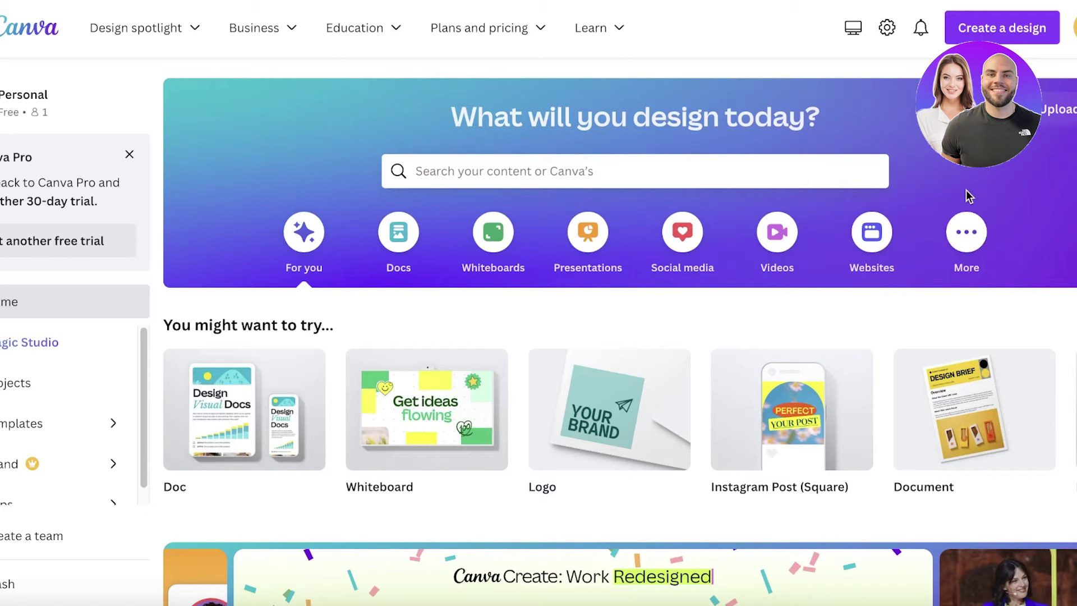
Switch to Canva and create a custom-size design 6 in wide and 9 in high
{"action": "left_click", "coordinate": [987, 109]}
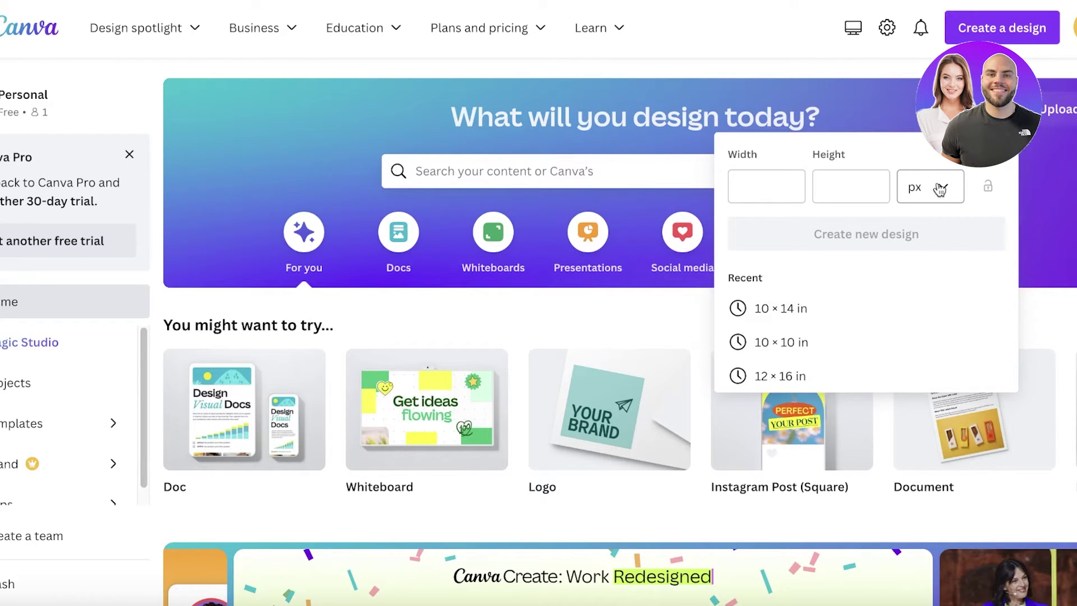
{"action": "left_click", "coordinate": [940, 190]}
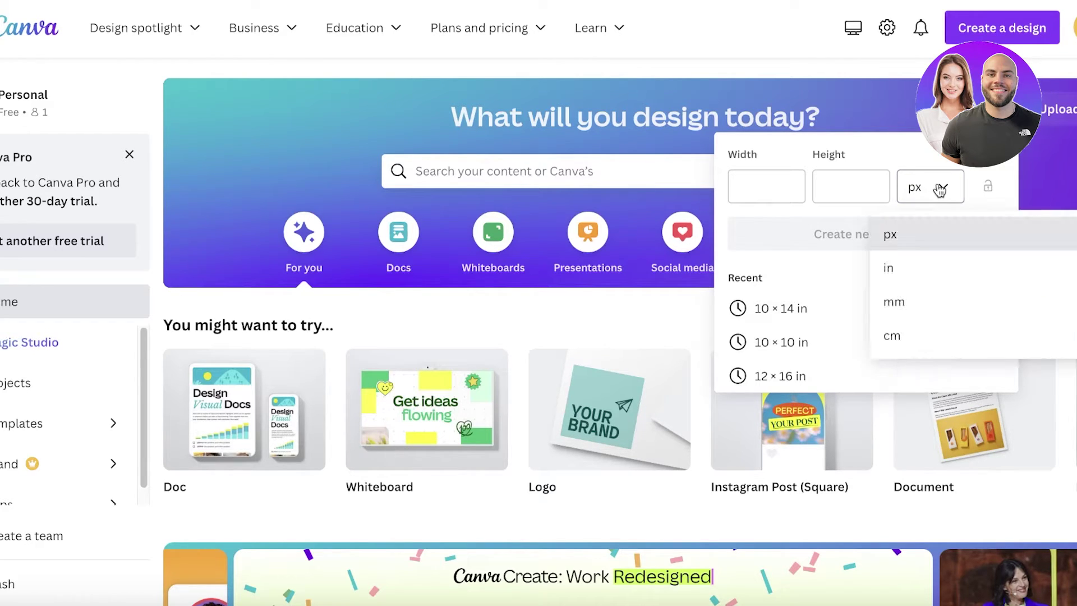
{"action": "left_click", "coordinate": [883, 268]}
{"action": "left_click", "coordinate": [801, 190]}
{"action": "type", "text": "6"}
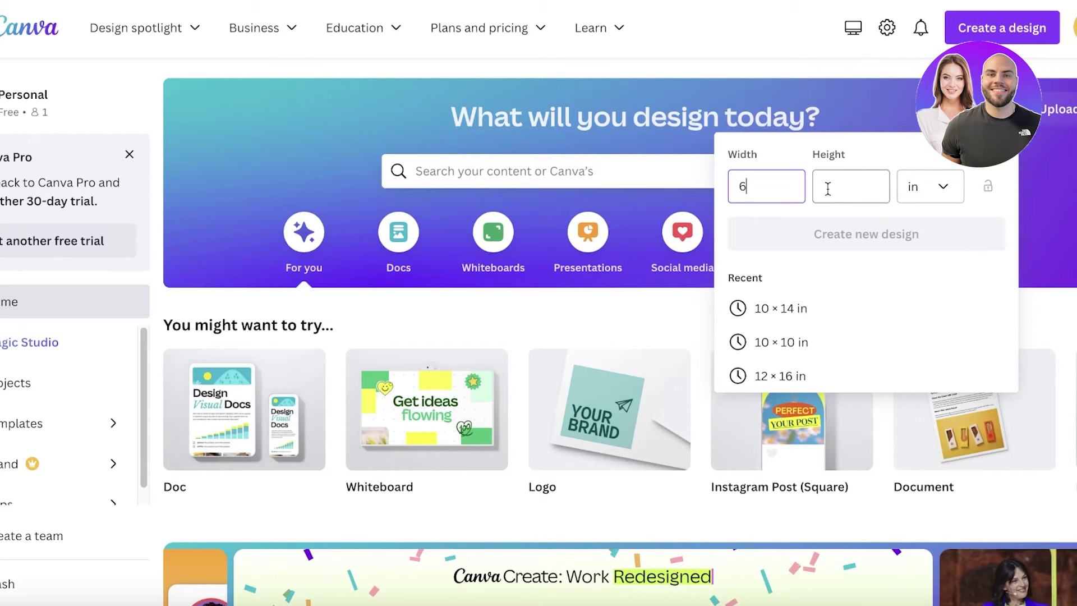
{"action": "left_click", "coordinate": [828, 189]}
{"action": "type", "text": "9"}
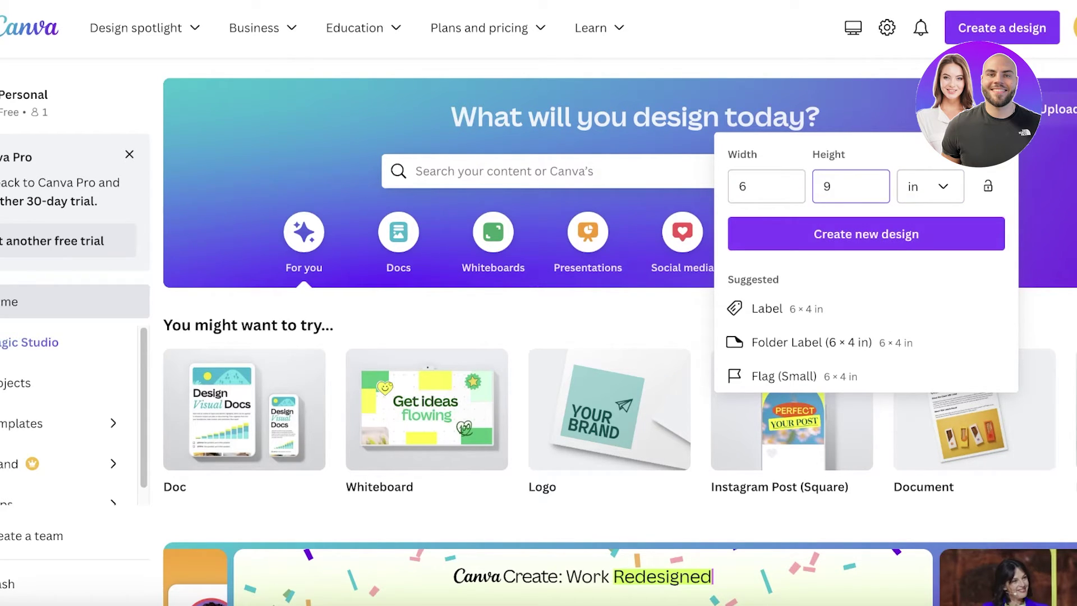
{"action": "key", "text": "BackSpace"}
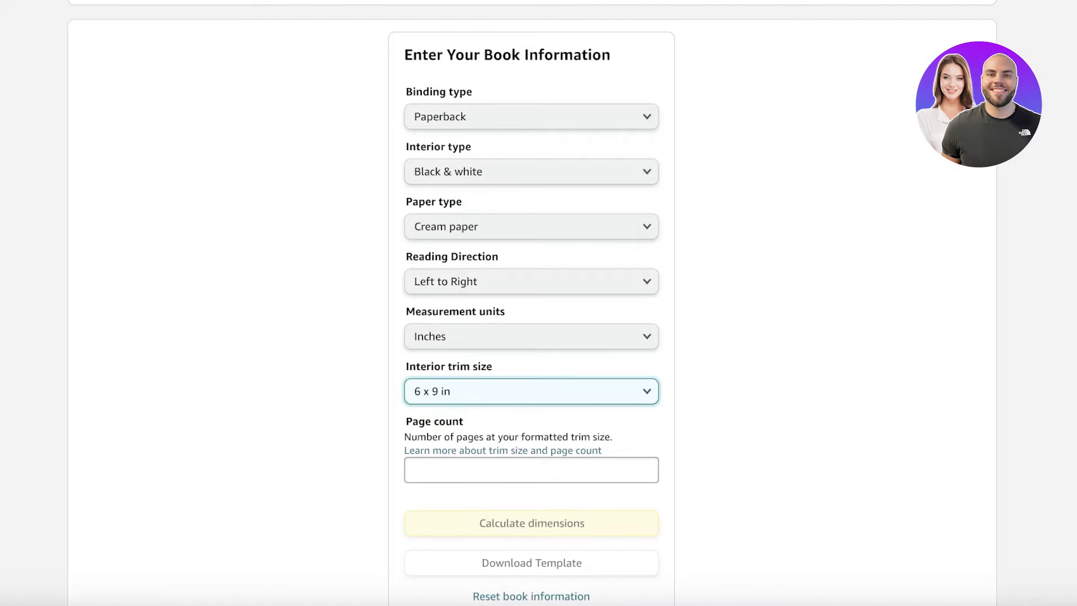
Back in the Kindle Direct Publishing calculator, look through the interior trim sizes and choose 8.5 x 8.5 in
{"action": "left_click", "coordinate": [529, 392]}
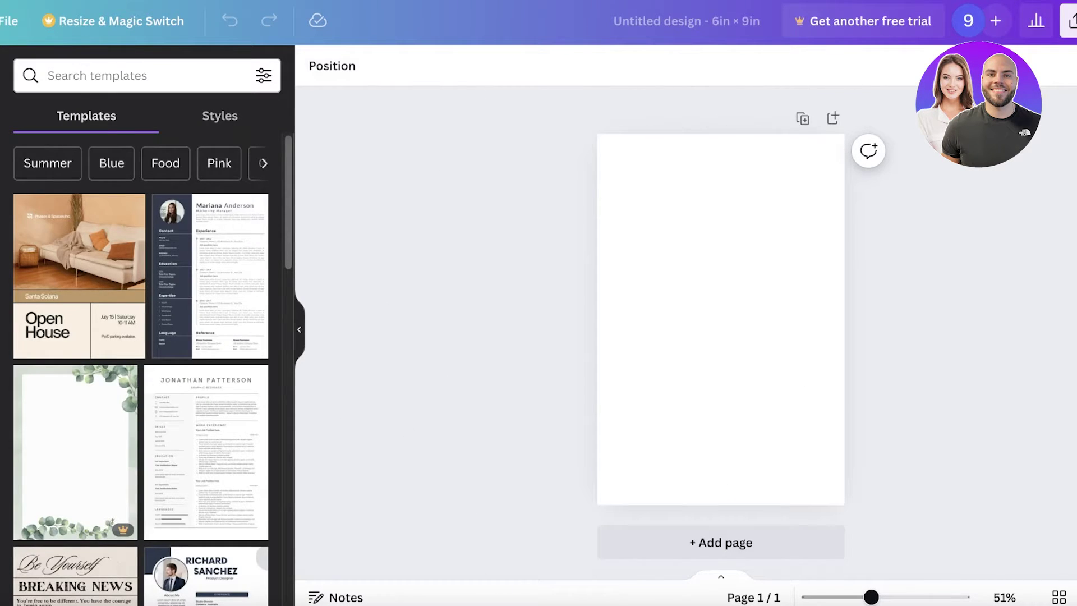
{"action": "left_click", "coordinate": [1068, 3]}
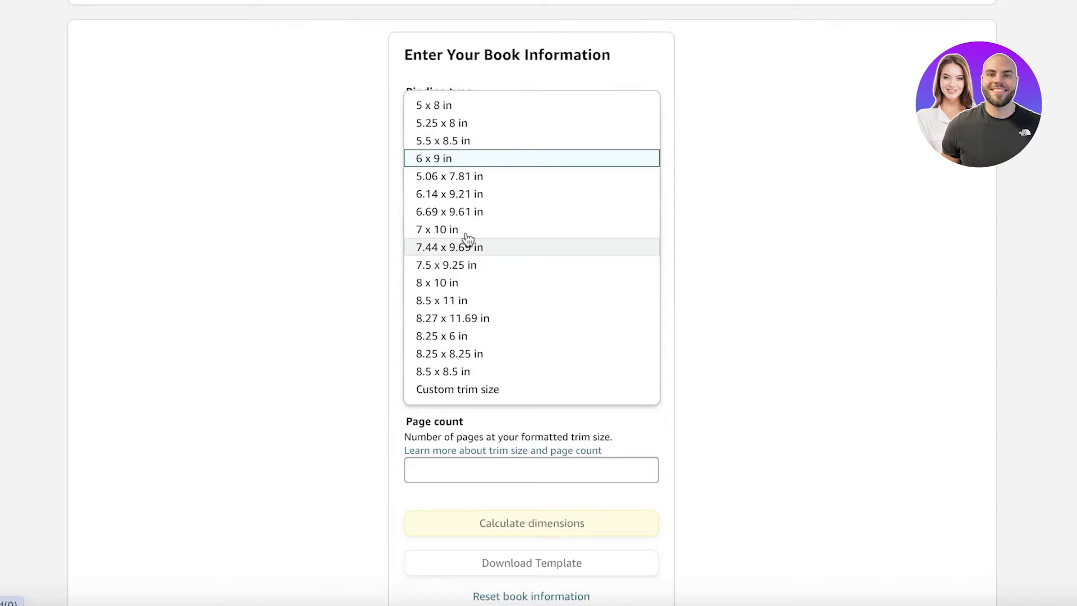
{"action": "scroll", "coordinate": [416, 124], "scroll_direction": "up", "scroll_amount": 1}
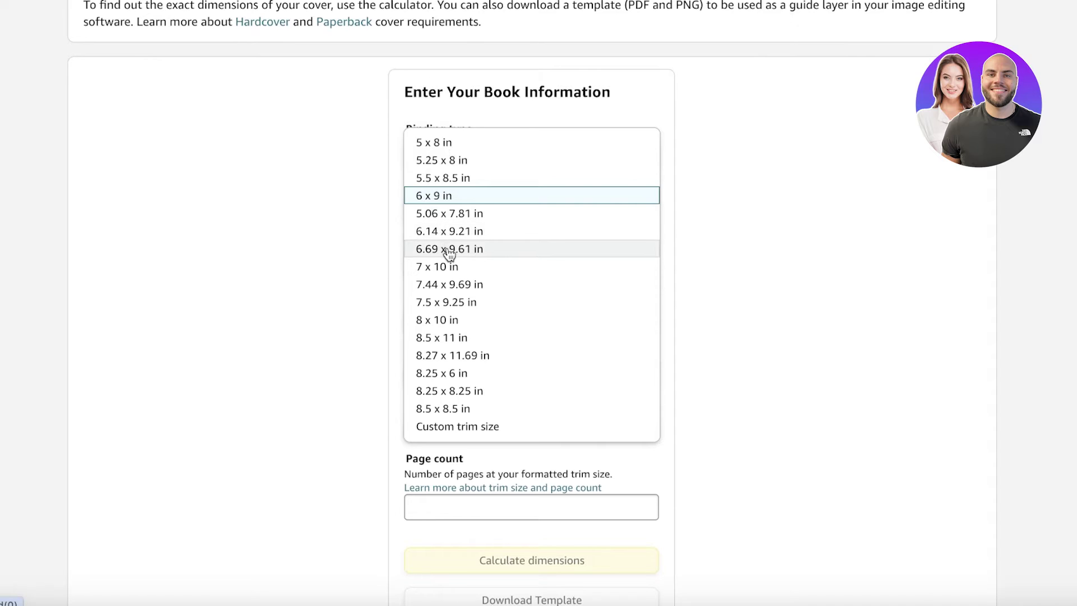
{"action": "scroll", "coordinate": [488, 340], "scroll_direction": "up", "scroll_amount": 2}
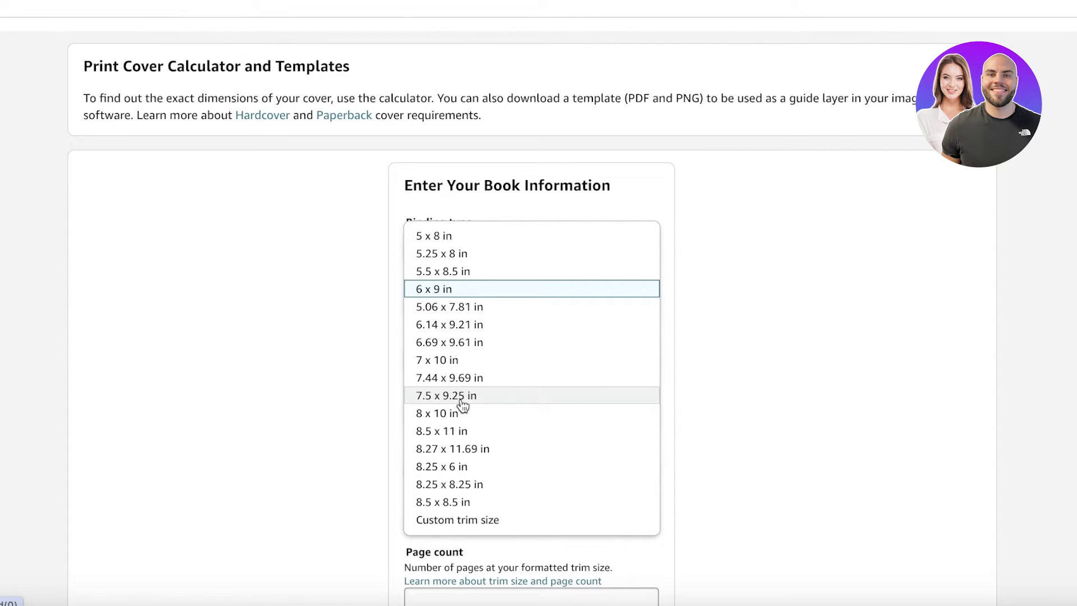
{"action": "left_click", "coordinate": [902, 350]}
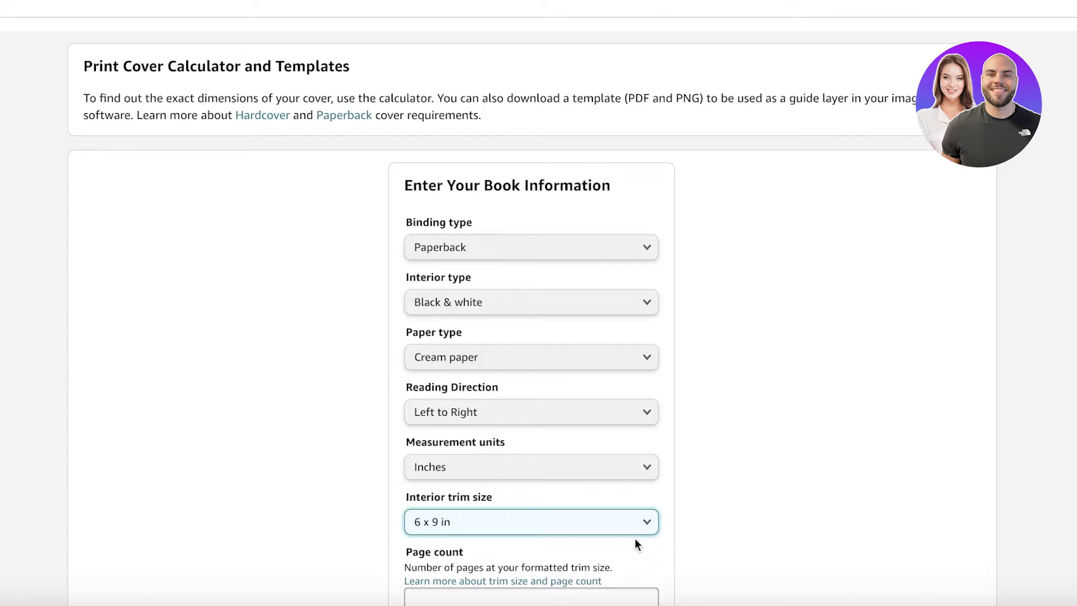
{"action": "left_click", "coordinate": [625, 526]}
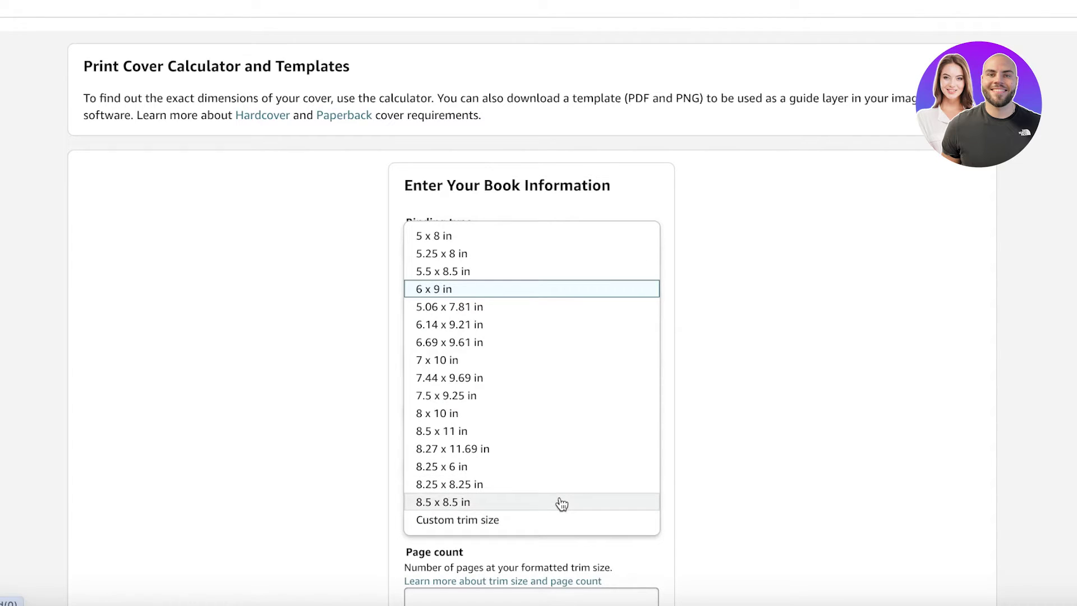
{"action": "left_click", "coordinate": [561, 502]}
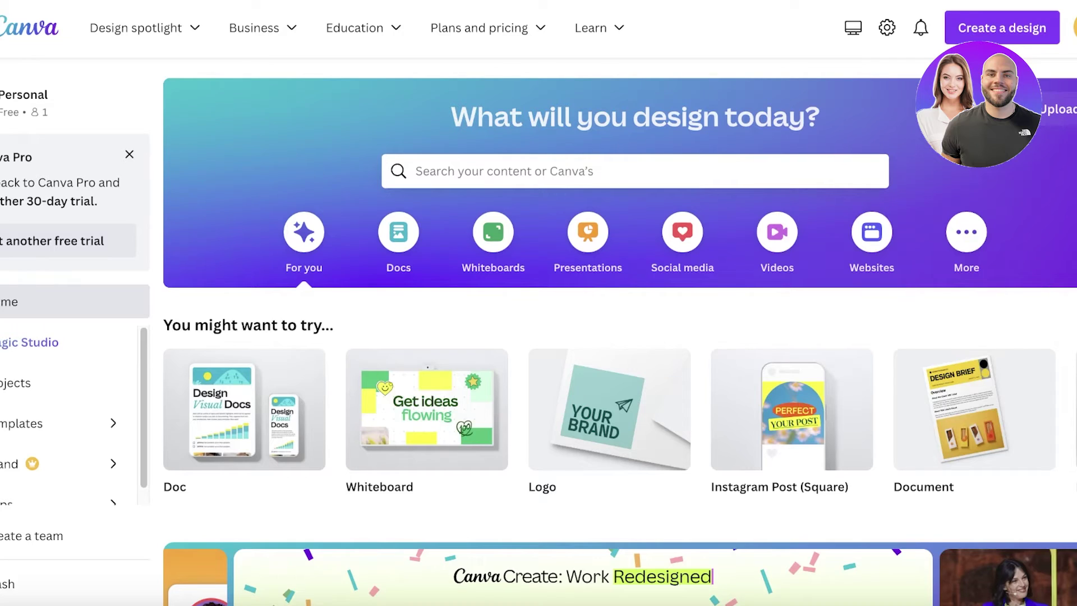
Switch to Canva and create a custom-size design 8.5 in wide and 8.5 in high
{"action": "left_click", "coordinate": [979, 109]}
{"action": "left_click", "coordinate": [929, 186]}
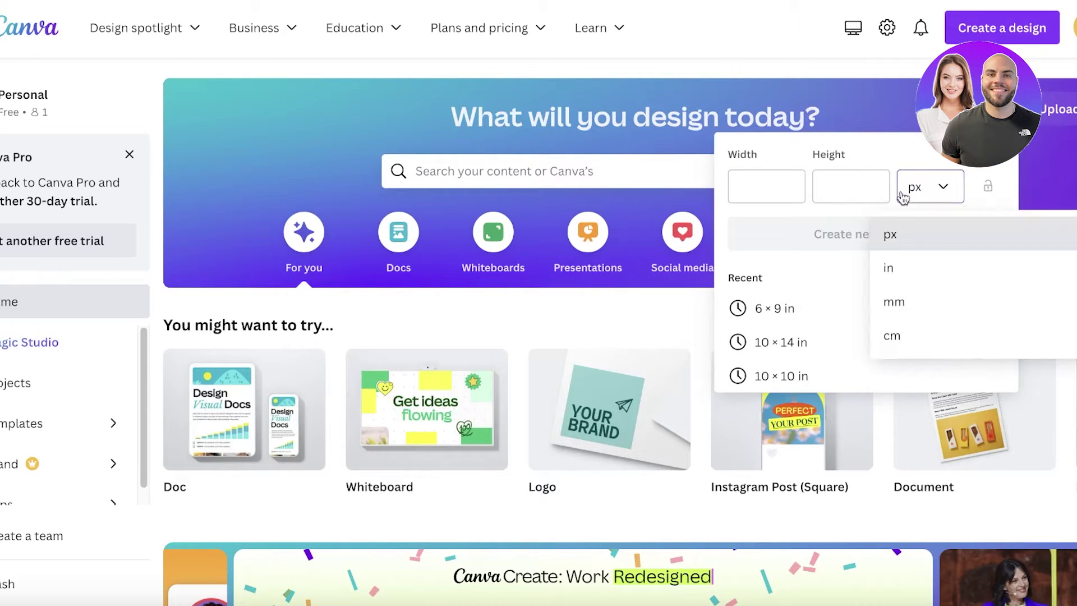
{"action": "left_click", "coordinate": [946, 277]}
{"action": "left_click", "coordinate": [771, 187]}
{"action": "type", "text": "8.5"}
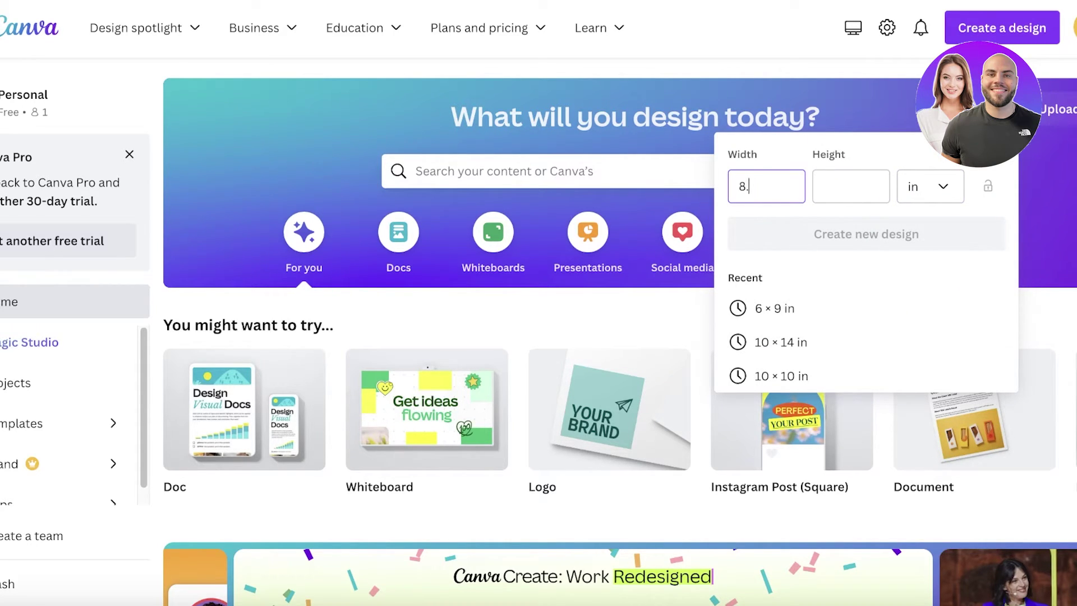
{"action": "key", "text": "Tab"}
{"action": "type", "text": "8.5"}
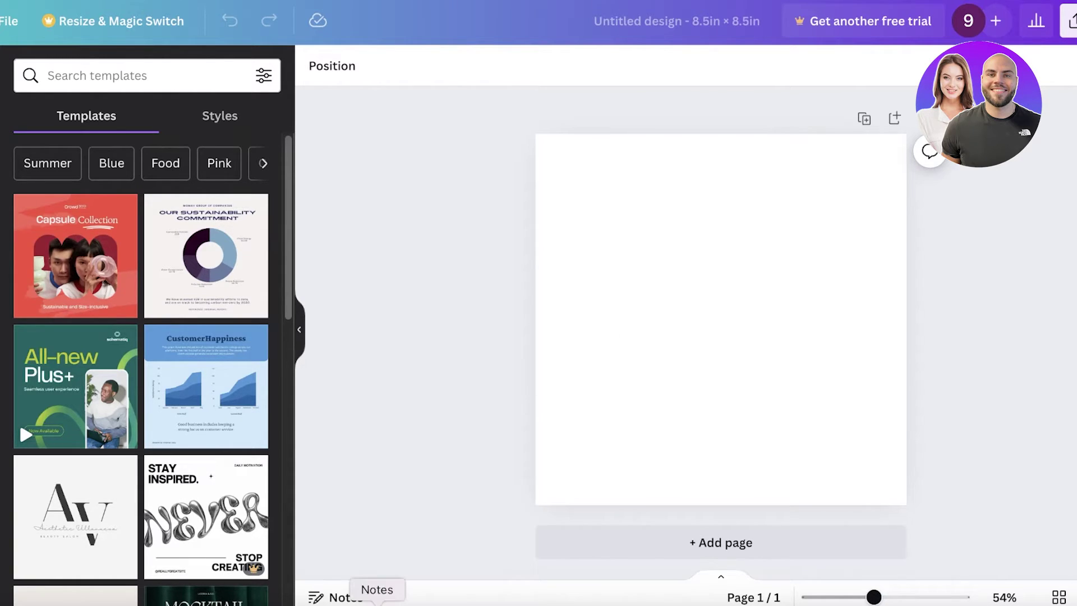
Open "The Brave Little Squirrel" in the Notes app, shrink and reposition its window over the canvas, and select the story's first line
{"action": "left_click", "coordinate": [377, 603]}
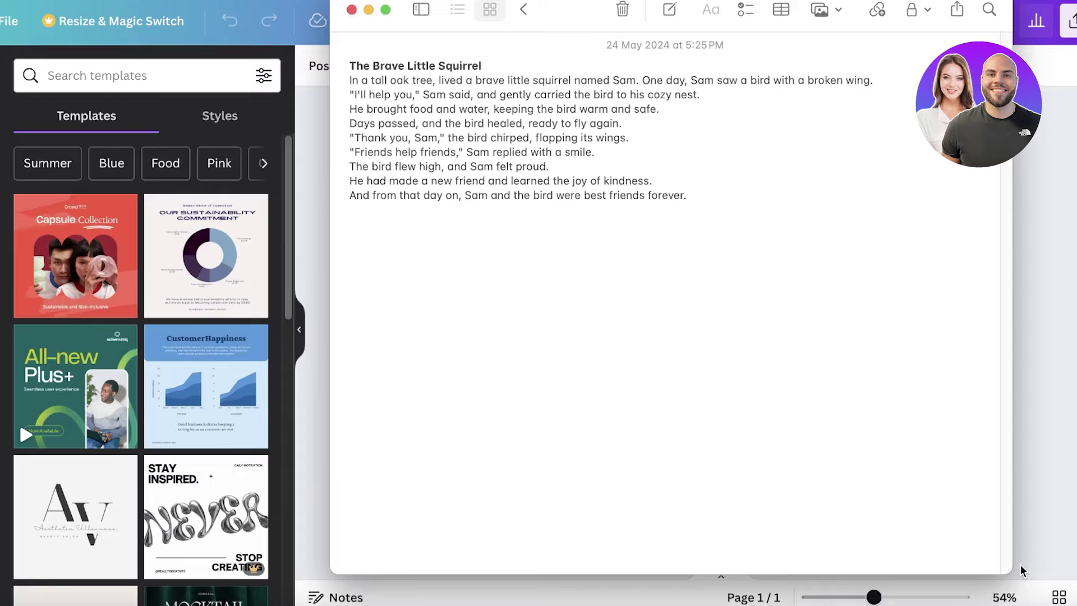
{"action": "left_click_drag", "start_coordinate": [1008, 570], "coordinate": [1007, 274]}
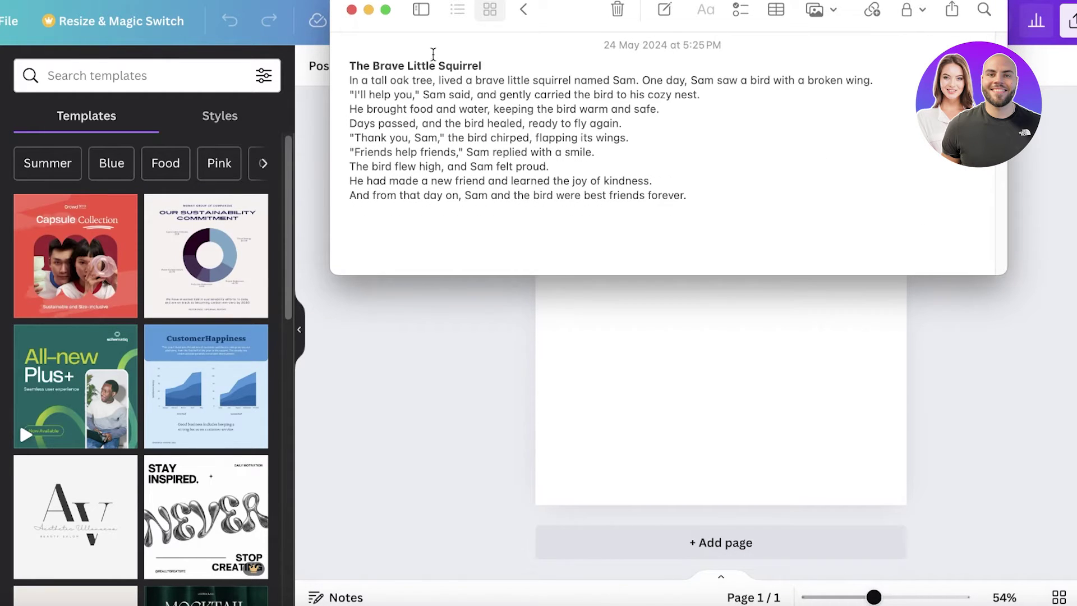
{"action": "left_click_drag", "start_coordinate": [566, 9], "coordinate": [586, 132]}
{"action": "left_click", "coordinate": [349, 200]}
{"action": "left_click_drag", "start_coordinate": [348, 200], "coordinate": [906, 200]}
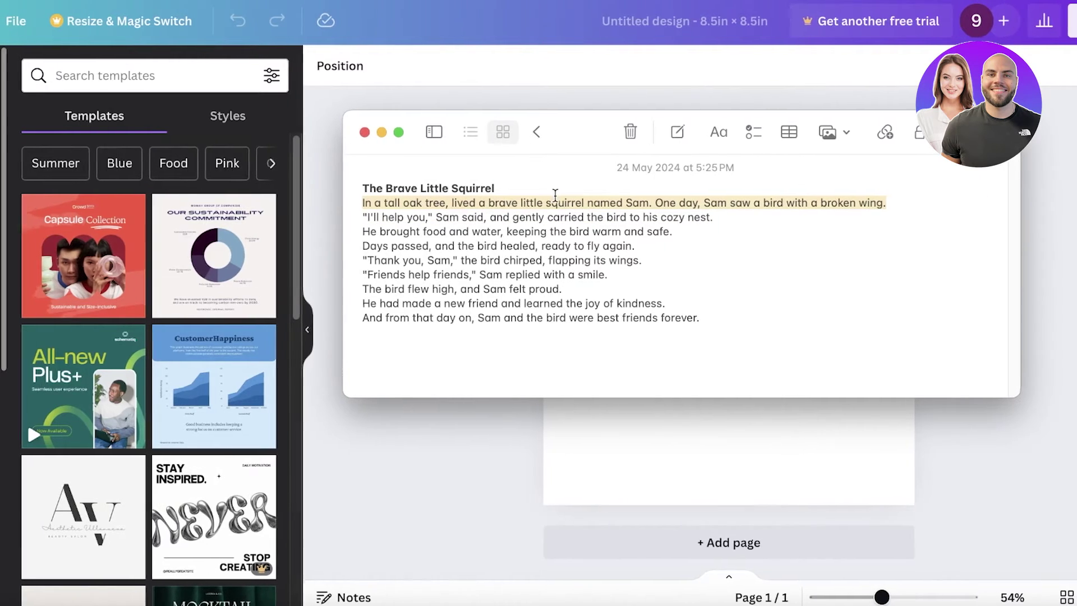
Return to Canva and give the blank page a custom beige background colour, #E8E3D6
{"action": "left_click", "coordinate": [607, 88]}
{"action": "left_click", "coordinate": [21, 135]}
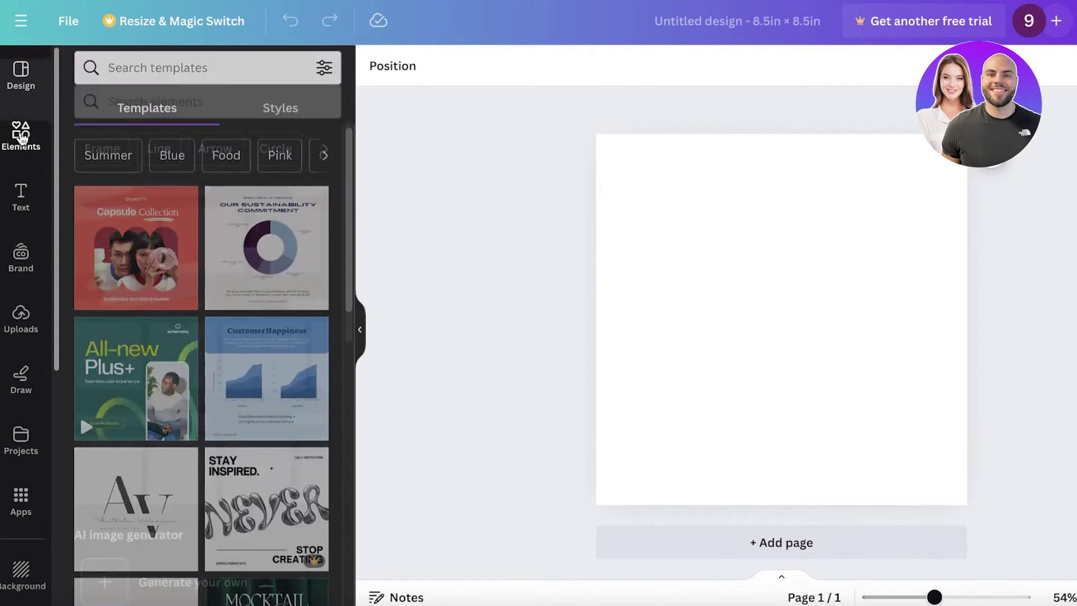
{"action": "left_click", "coordinate": [695, 245]}
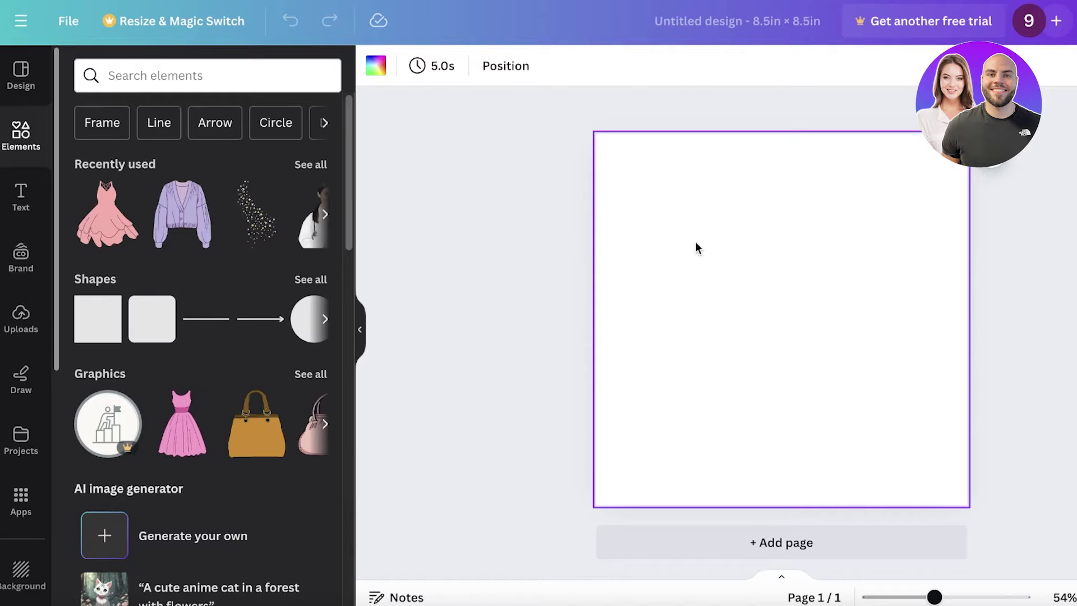
{"action": "left_click", "coordinate": [369, 77]}
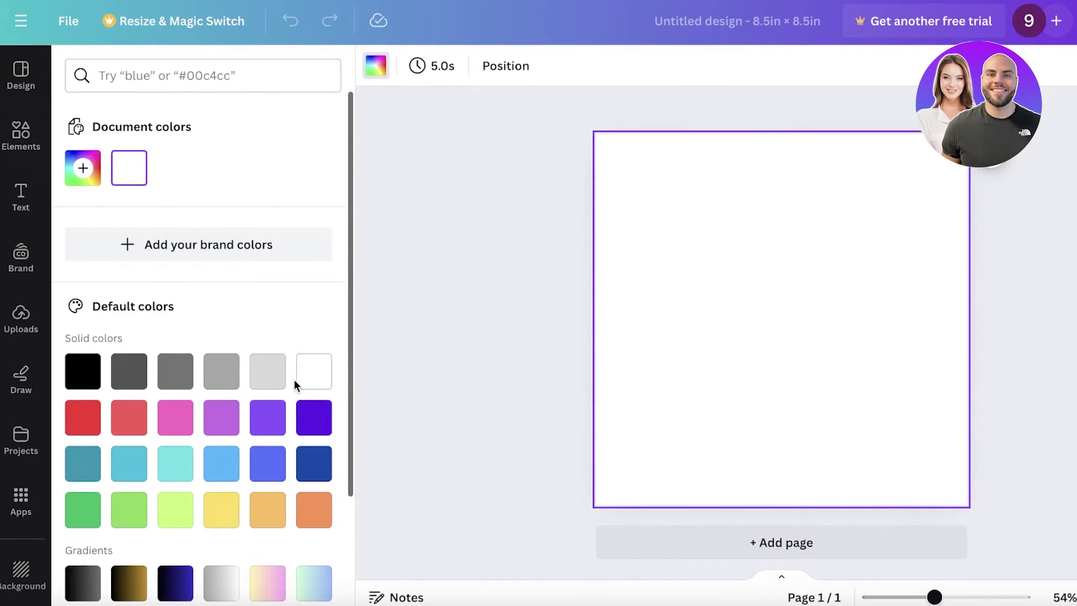
{"action": "left_click", "coordinate": [275, 375]}
{"action": "left_click", "coordinate": [83, 167]}
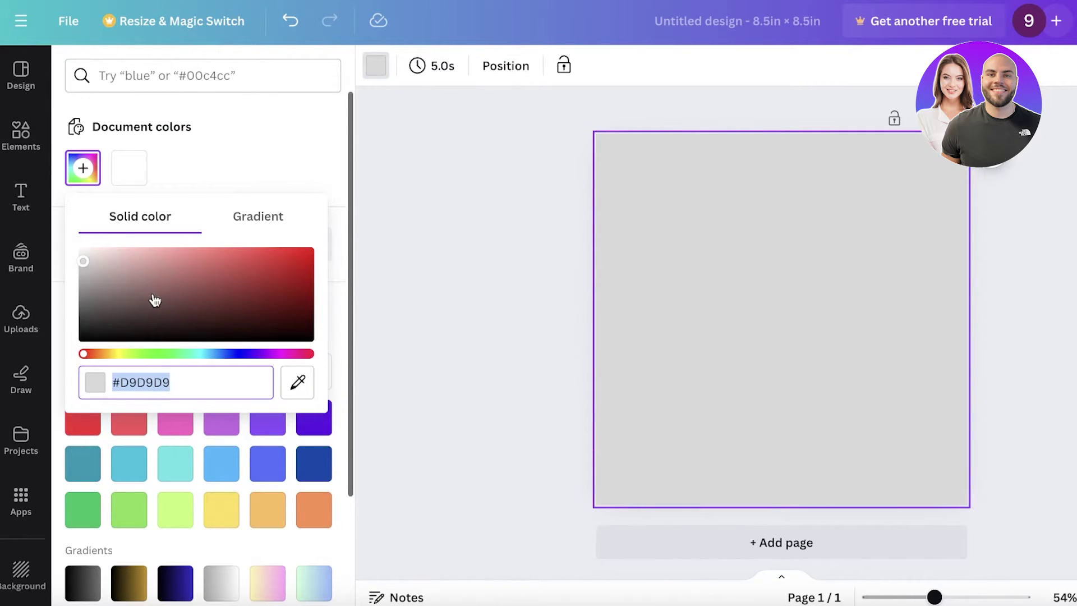
{"action": "left_click", "coordinate": [111, 272]}
{"action": "left_click", "coordinate": [107, 357]}
{"action": "left_click", "coordinate": [97, 252]}
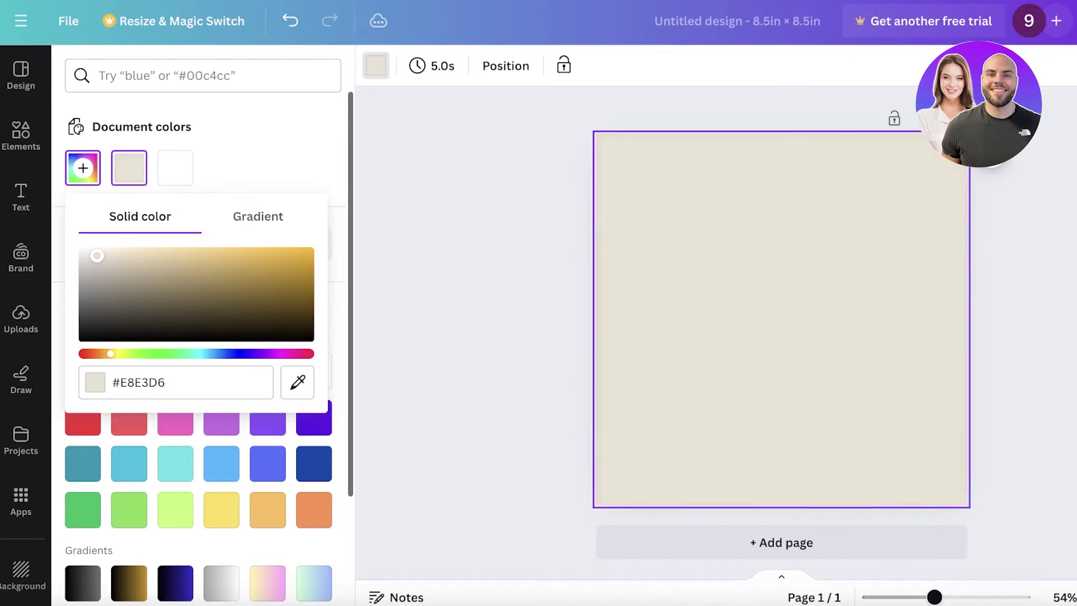
{"action": "left_click", "coordinate": [394, 271]}
Search the elements library for "oak tree" and limit the results to graphics
{"action": "left_click", "coordinate": [7, 144]}
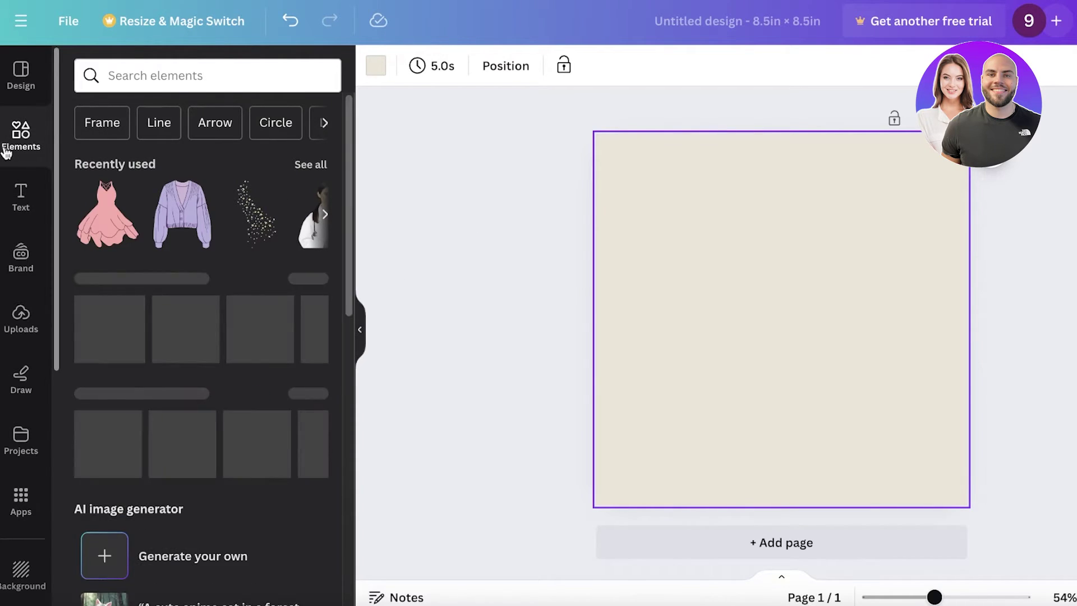
{"action": "left_click", "coordinate": [161, 75]}
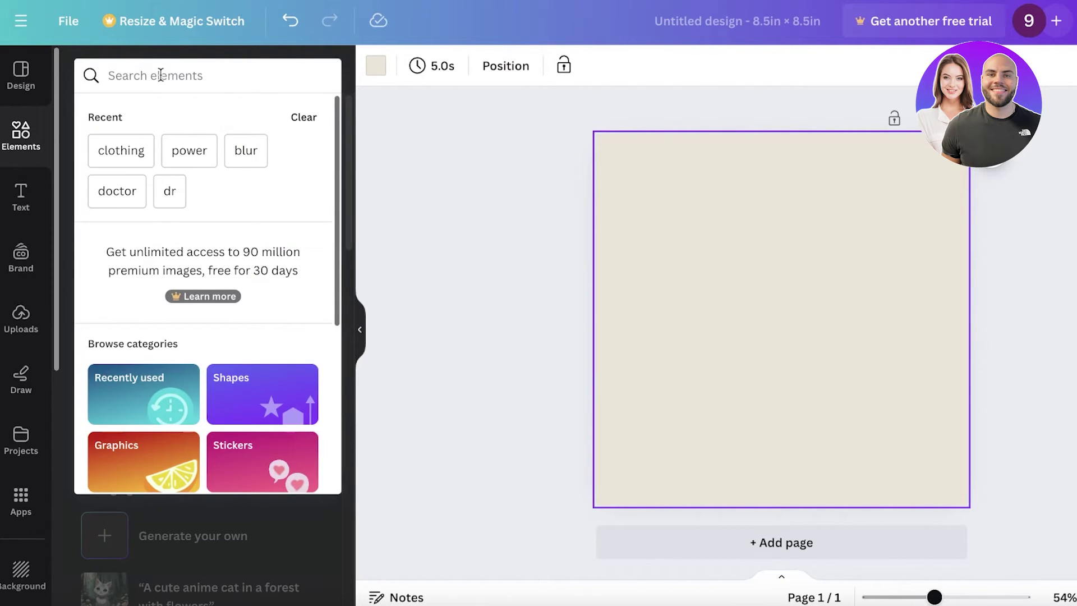
{"action": "type", "text": "oak tr"}
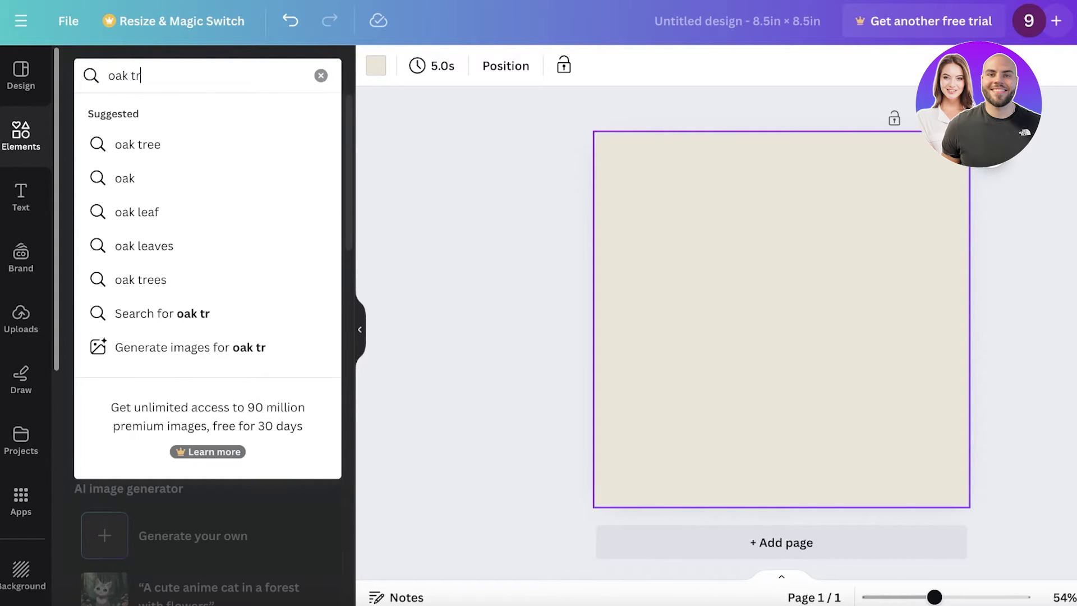
{"action": "type", "text": "ee"}
{"action": "key", "text": "Return"}
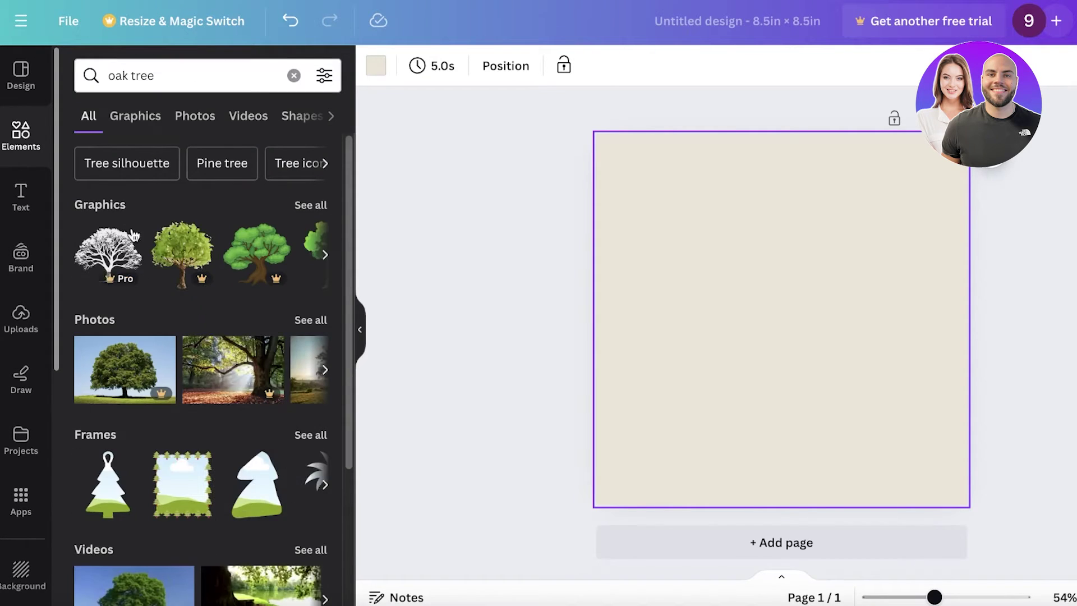
{"action": "left_click", "coordinate": [141, 119]}
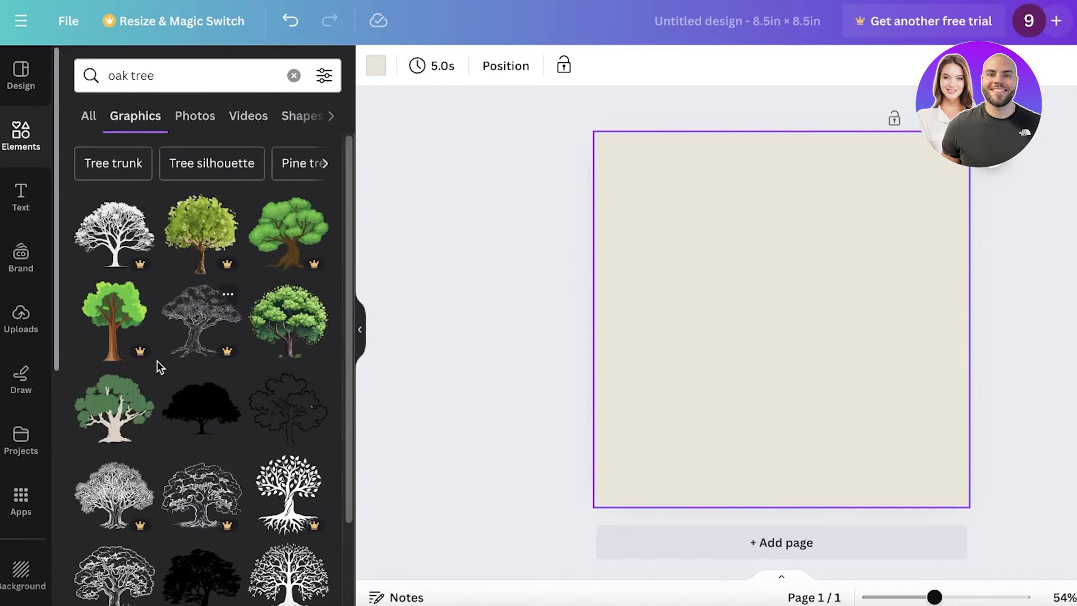
Add the round, leafy green oak tree graphic to the page and enlarge it to fill most of the page
{"action": "scroll", "coordinate": [281, 396], "scroll_direction": "down", "scroll_amount": 3}
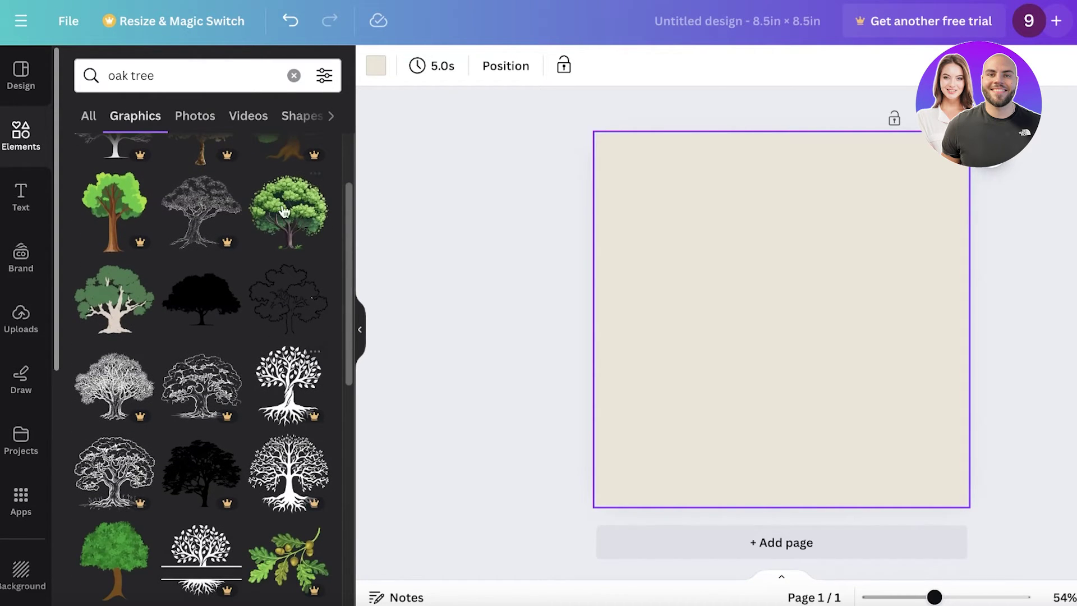
{"action": "left_click", "coordinate": [286, 211]}
{"action": "left_click_drag", "start_coordinate": [740, 297], "coordinate": [711, 171]}
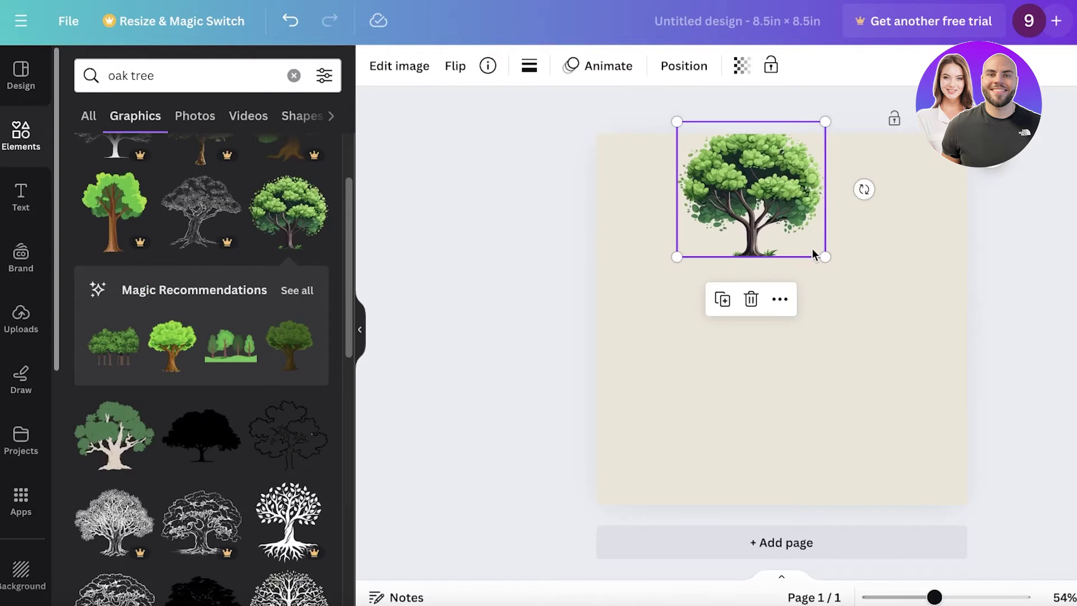
{"action": "left_click_drag", "start_coordinate": [823, 255], "coordinate": [916, 356]}
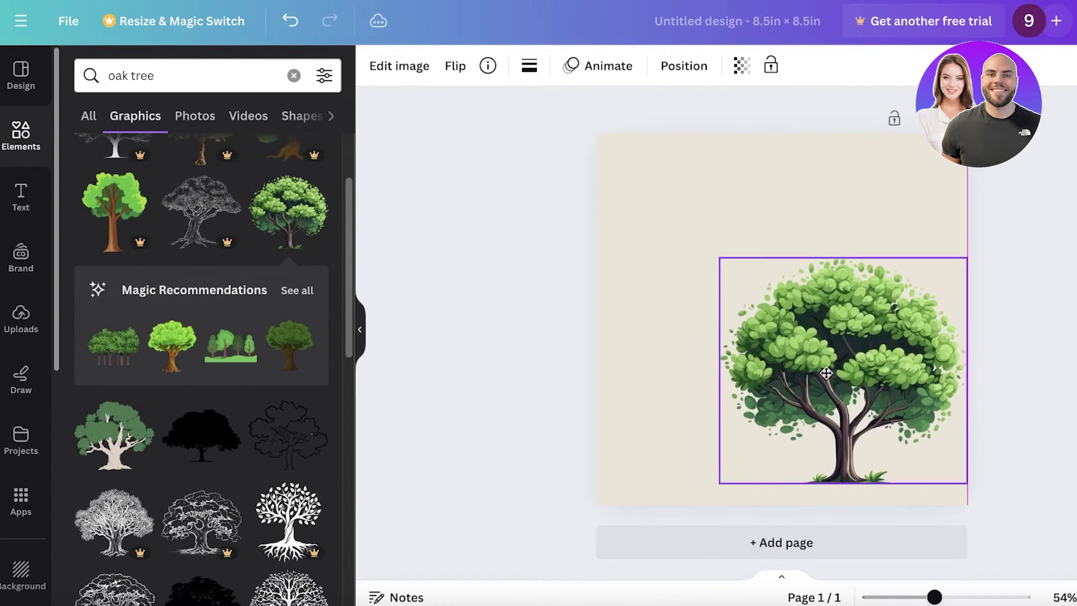
{"action": "left_click_drag", "start_coordinate": [826, 373], "coordinate": [826, 389]}
{"action": "left_click_drag", "start_coordinate": [719, 273], "coordinate": [615, 179]}
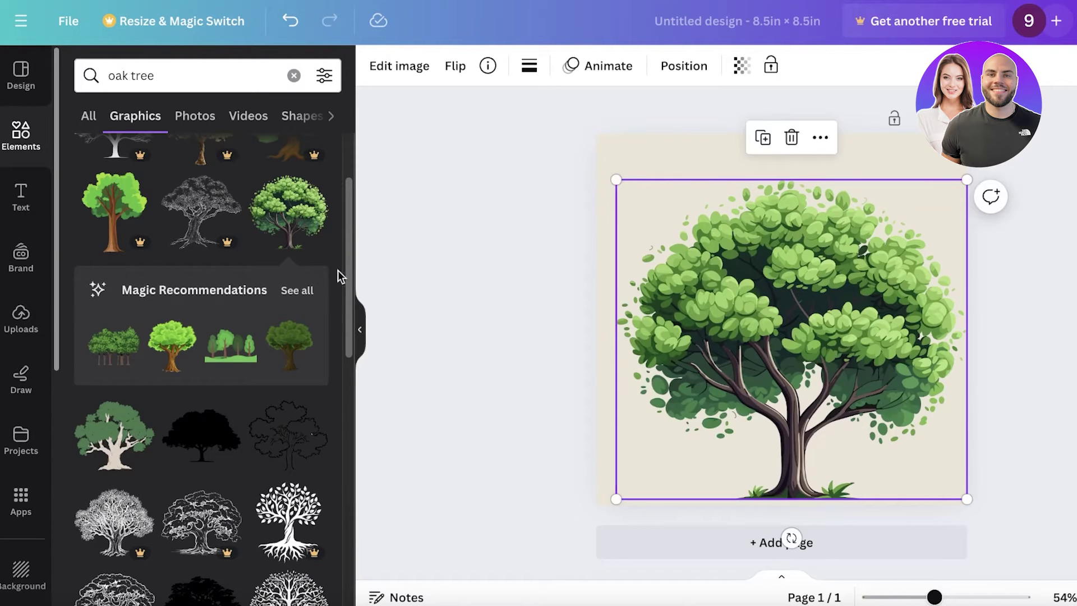
Show all recommendations related to the oak tree, and shrink the tree into the page's lower-right corner
{"action": "left_click", "coordinate": [297, 291]}
{"action": "left_click_drag", "start_coordinate": [704, 274], "coordinate": [721, 254]}
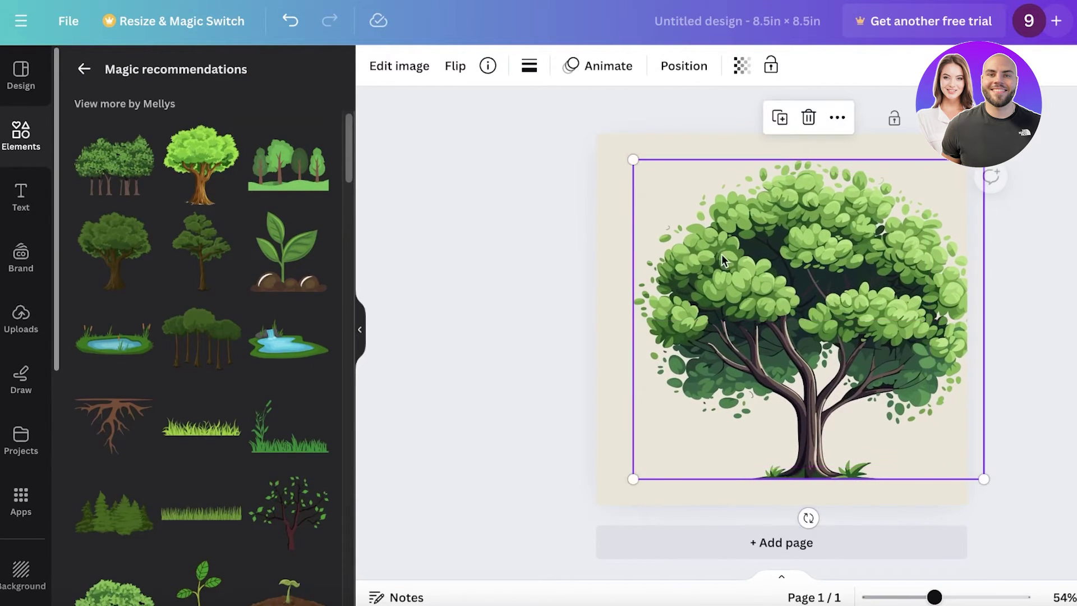
{"action": "left_click_drag", "start_coordinate": [634, 167], "coordinate": [773, 293]}
{"action": "left_click_drag", "start_coordinate": [868, 352], "coordinate": [849, 393]}
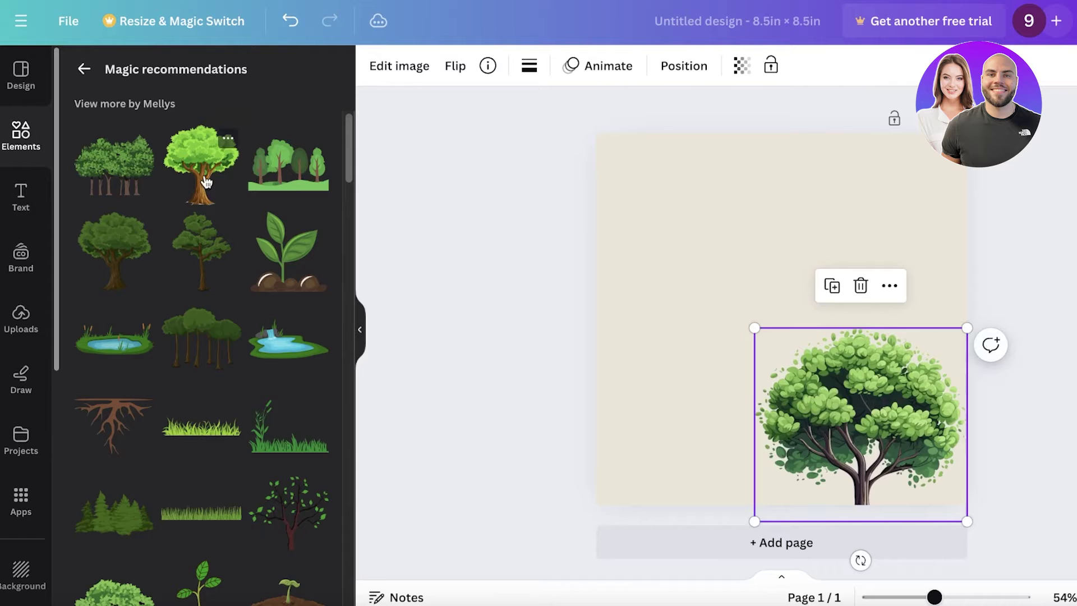
Add the graphic of a grove of green trees and enlarge it across the whole page
{"action": "left_click", "coordinate": [156, 178]}
{"action": "left_click_drag", "start_coordinate": [818, 288], "coordinate": [792, 126]}
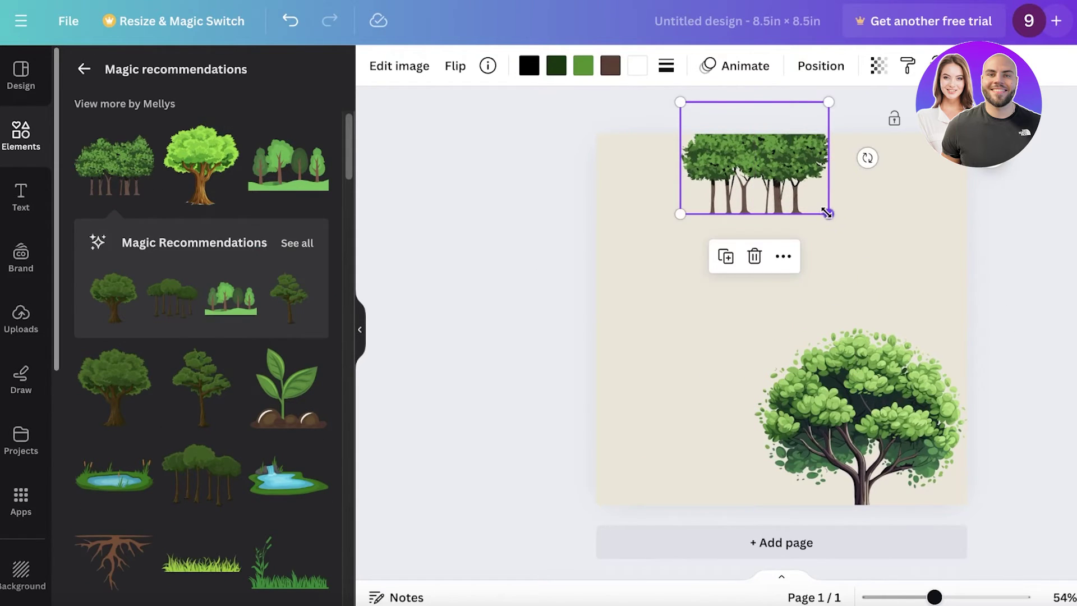
{"action": "left_click_drag", "start_coordinate": [827, 213], "coordinate": [1014, 494]}
{"action": "left_click_drag", "start_coordinate": [880, 256], "coordinate": [735, 294]}
Move the oak tree up the page and bring it in front of the grove
{"action": "left_click_drag", "start_coordinate": [919, 455], "coordinate": [914, 378]}
{"action": "right_click", "coordinate": [914, 378]}
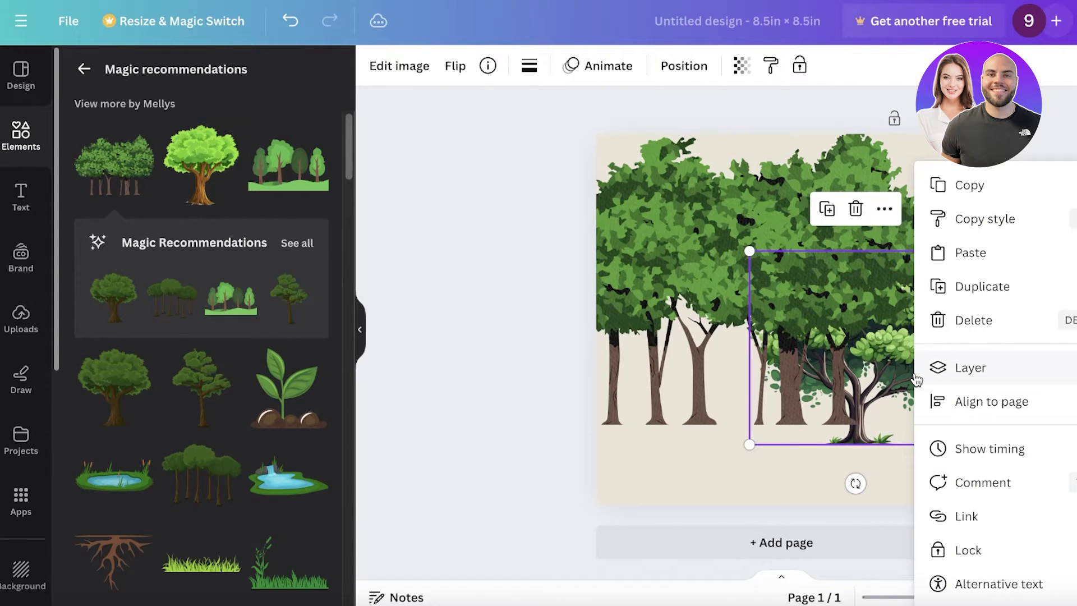
{"action": "mouse_move", "coordinate": [955, 359]}
{"action": "left_click", "coordinate": [1062, 415]}
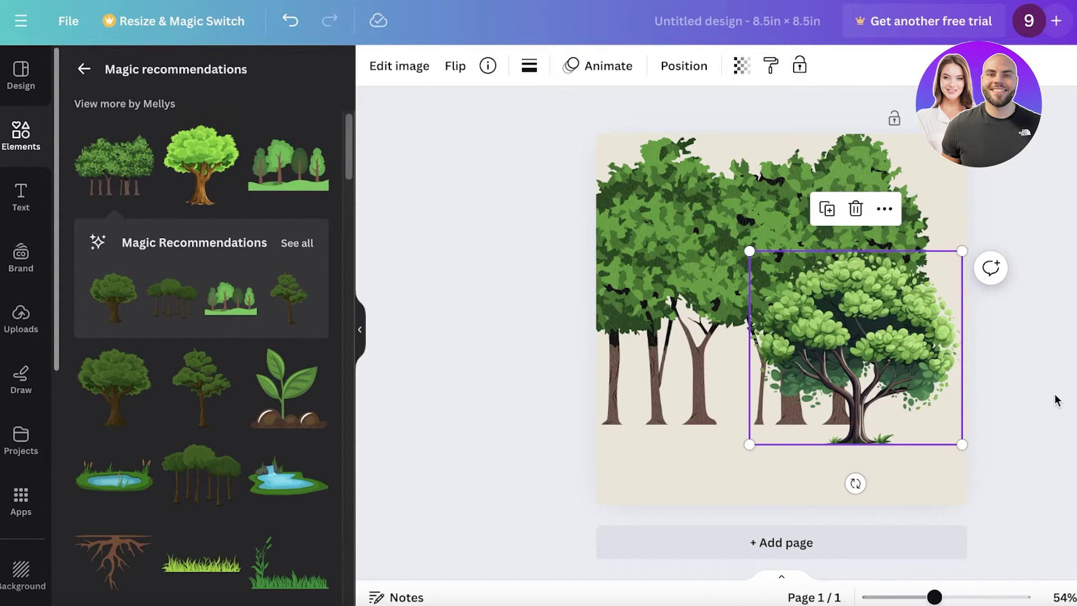
Shift the grove towards the page's lower right and place the oak tree over its foliage
{"action": "left_click_drag", "start_coordinate": [841, 347], "coordinate": [767, 415]}
{"action": "left_click", "coordinate": [758, 247]}
{"action": "left_click_drag", "start_coordinate": [759, 246], "coordinate": [953, 330]}
{"action": "left_click_drag", "start_coordinate": [720, 197], "coordinate": [697, 144]}
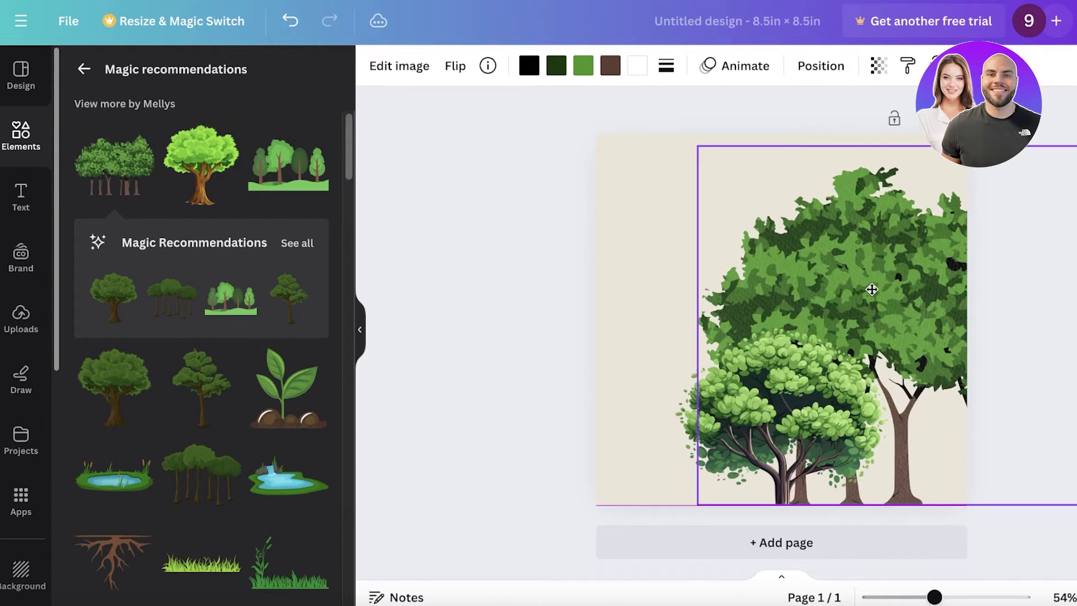
{"action": "left_click", "coordinate": [771, 403]}
{"action": "left_click_drag", "start_coordinate": [772, 404], "coordinate": [833, 223]}
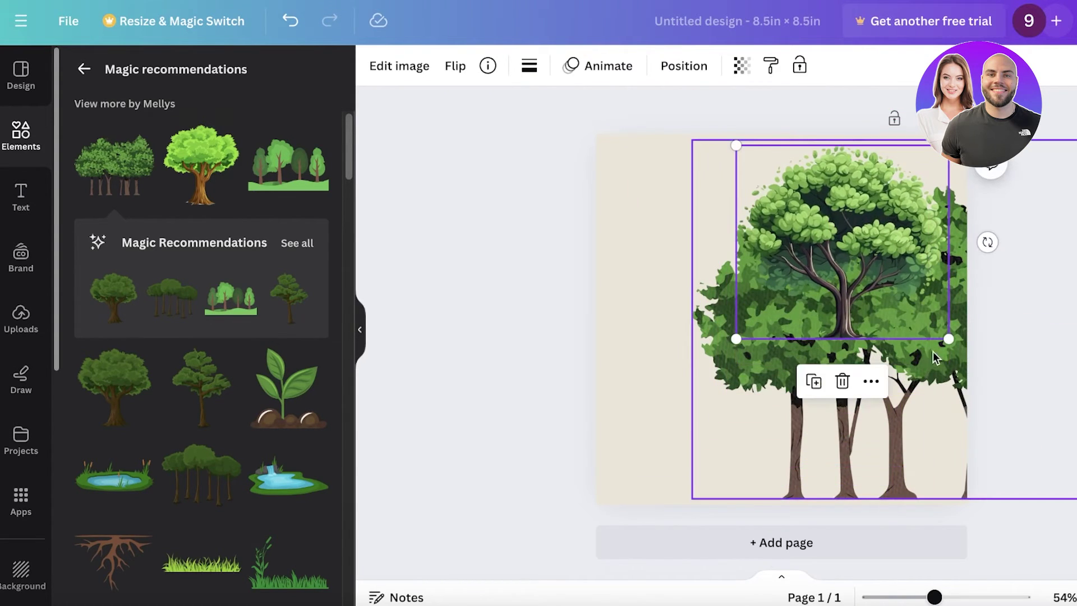
{"action": "left_click_drag", "start_coordinate": [954, 350], "coordinate": [965, 376]}
{"action": "left_click", "coordinate": [865, 238]}
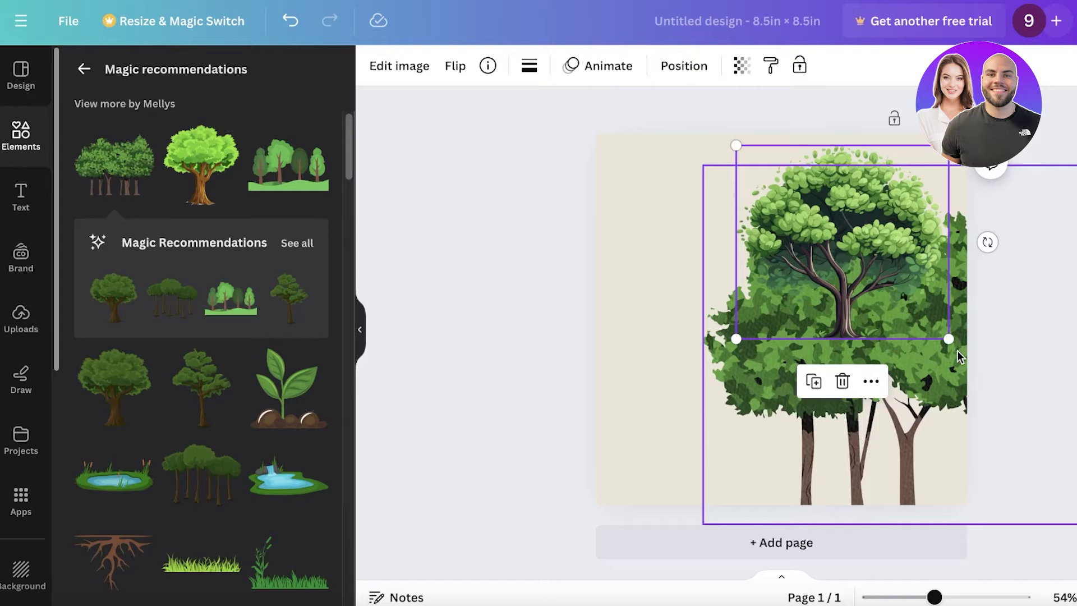
Enlarge the oak tree considerably and move it over the left half of the page, in front of the grove
{"action": "left_click_drag", "start_coordinate": [947, 337], "coordinate": [1076, 553]}
{"action": "left_click_drag", "start_coordinate": [916, 297], "coordinate": [854, 250]}
{"action": "left_click_drag", "start_coordinate": [824, 464], "coordinate": [755, 427]}
{"action": "left_click_drag", "start_coordinate": [871, 311], "coordinate": [665, 372]}
Delete the grove, then shrink the oak tree and stand it on the page's bottom edge, partly running off the right side
{"action": "left_click", "coordinate": [920, 335]}
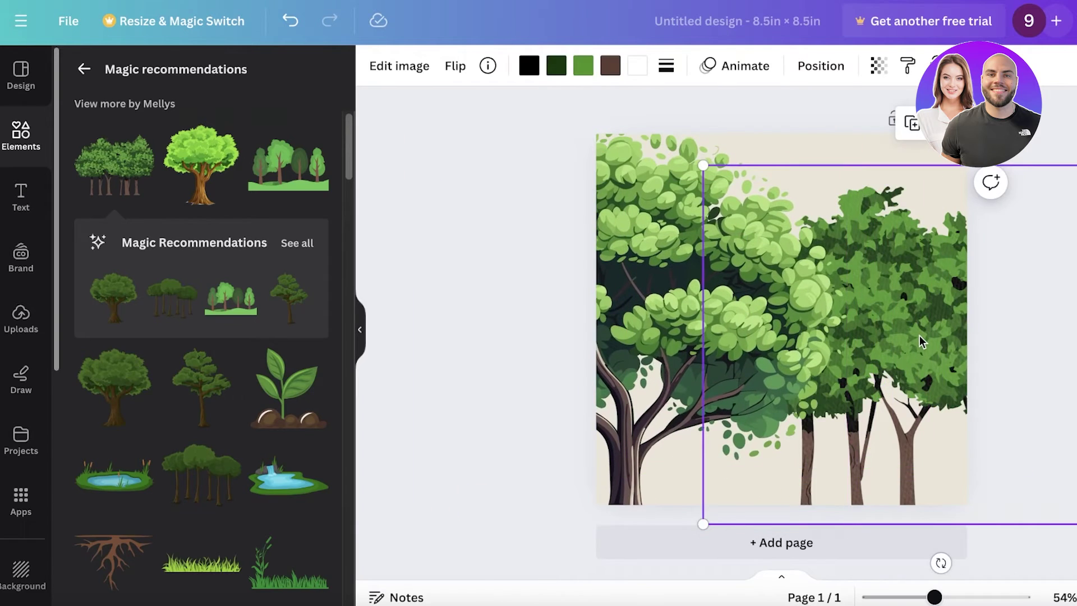
{"action": "key", "text": "Delete"}
{"action": "left_click_drag", "start_coordinate": [786, 252], "coordinate": [1070, 228]}
{"action": "left_click_drag", "start_coordinate": [683, 98], "coordinate": [781, 187]}
{"action": "left_click_drag", "start_coordinate": [963, 273], "coordinate": [884, 277]}
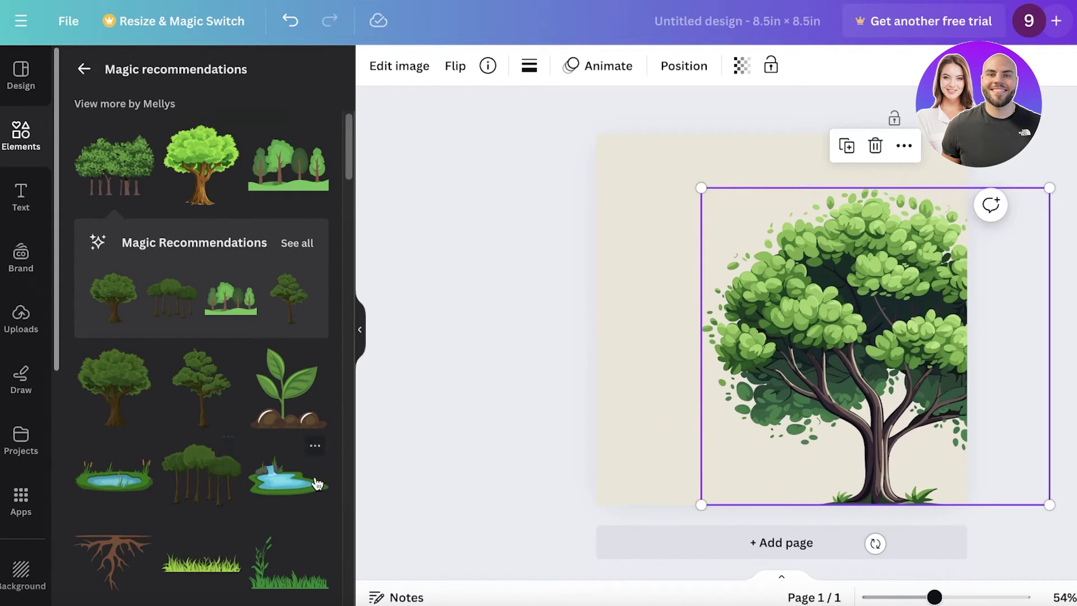
Check the story's first line in the Notes app, return to Canva and search the graphics for "squirrel"
{"action": "left_click", "coordinate": [437, 604]}
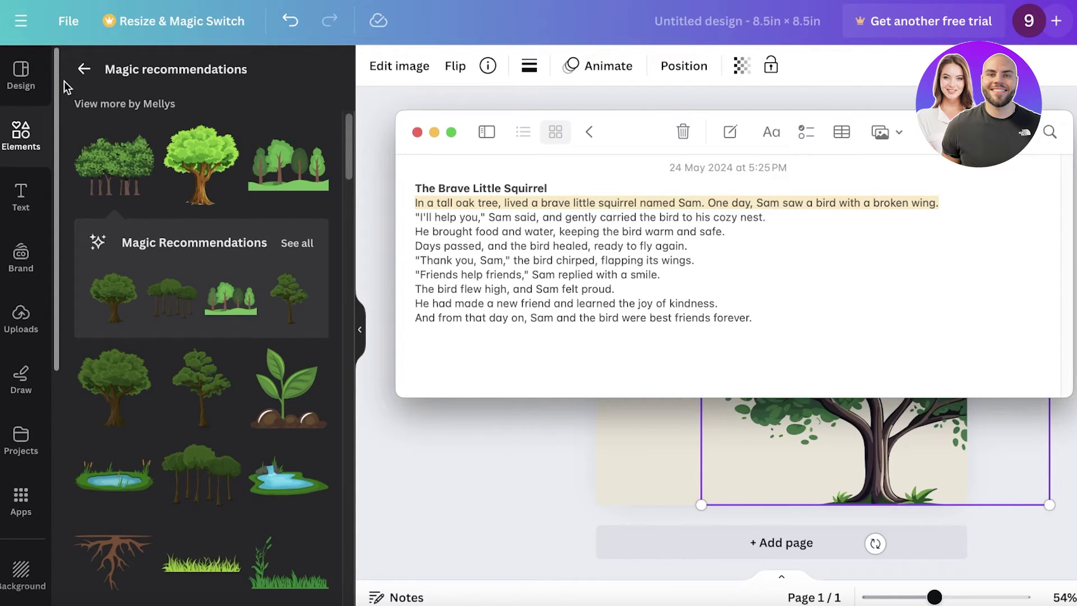
{"action": "key", "text": "super+Tab"}
{"action": "left_click", "coordinate": [81, 70]}
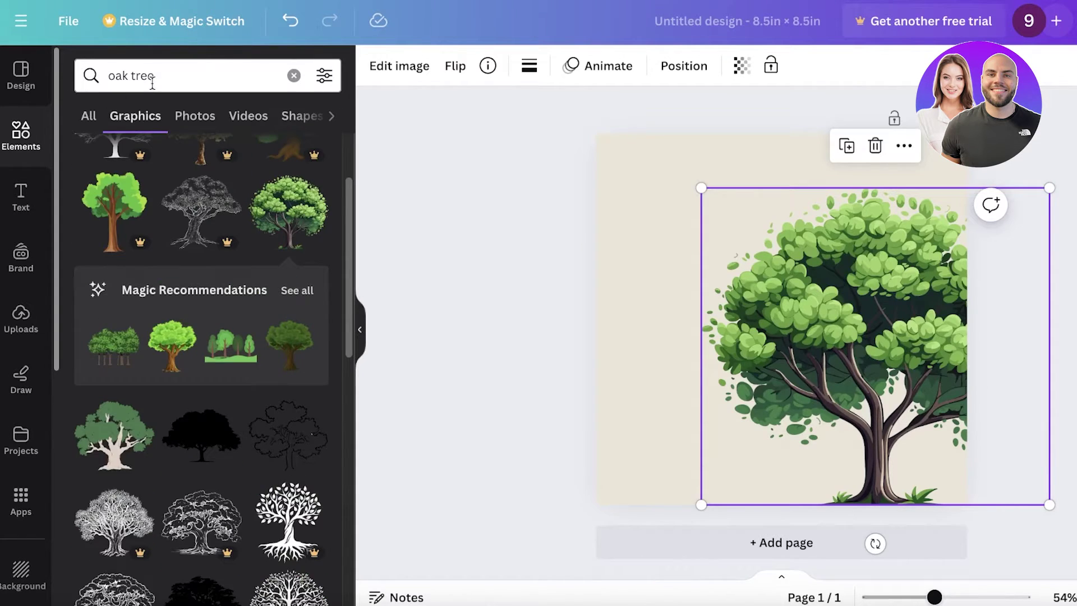
{"action": "triple_click", "coordinate": [213, 72]}
{"action": "type", "text": "squirrel"}
{"action": "key", "text": "Return"}
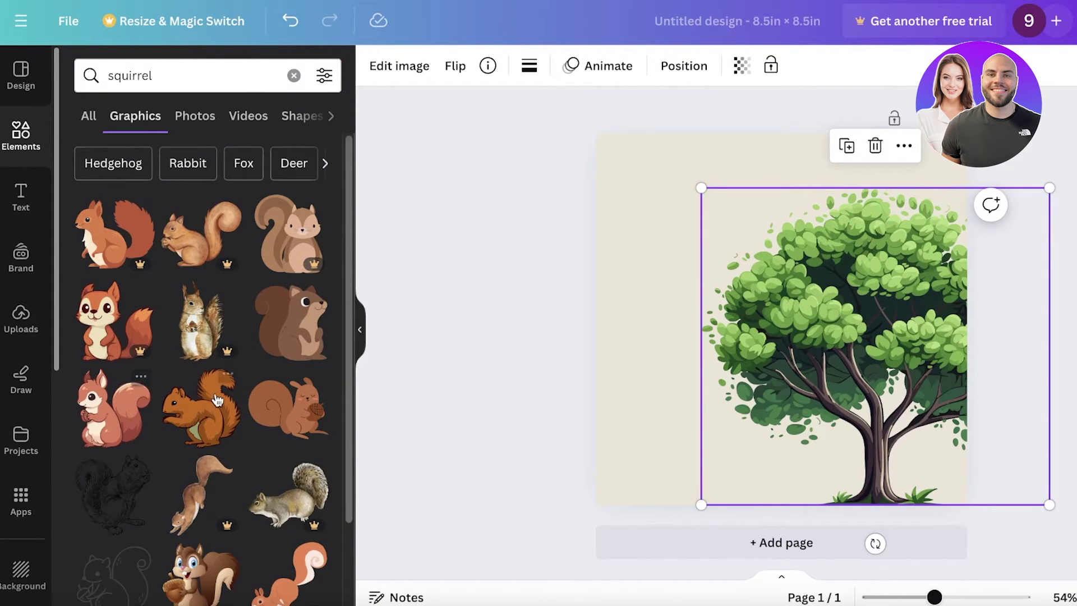
Add the orange-brown squirrel with raised paws, shrink it, and seat it slightly tilted on the oak tree's branches
{"action": "left_click", "coordinate": [203, 425]}
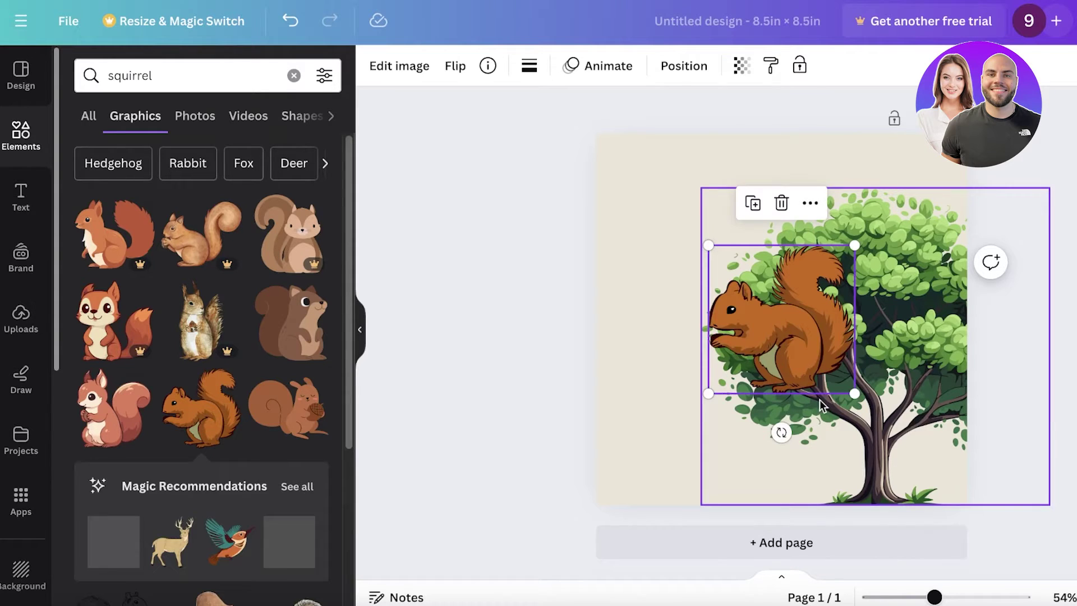
{"action": "left_click_drag", "start_coordinate": [709, 245], "coordinate": [781, 295]}
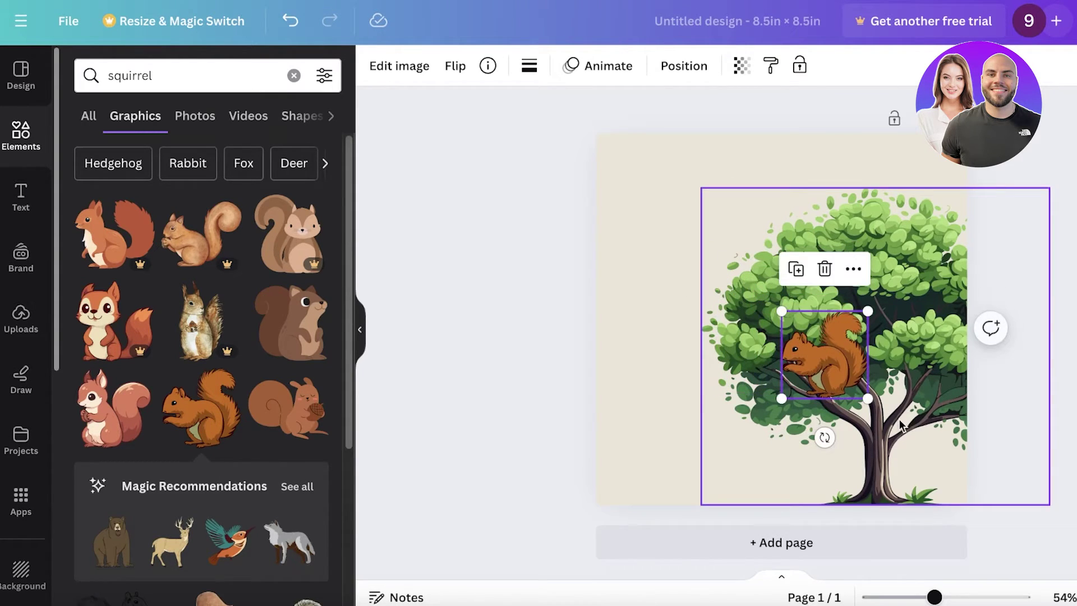
{"action": "left_click_drag", "start_coordinate": [824, 437], "coordinate": [797, 433]}
{"action": "left_click_drag", "start_coordinate": [817, 378], "coordinate": [837, 386]}
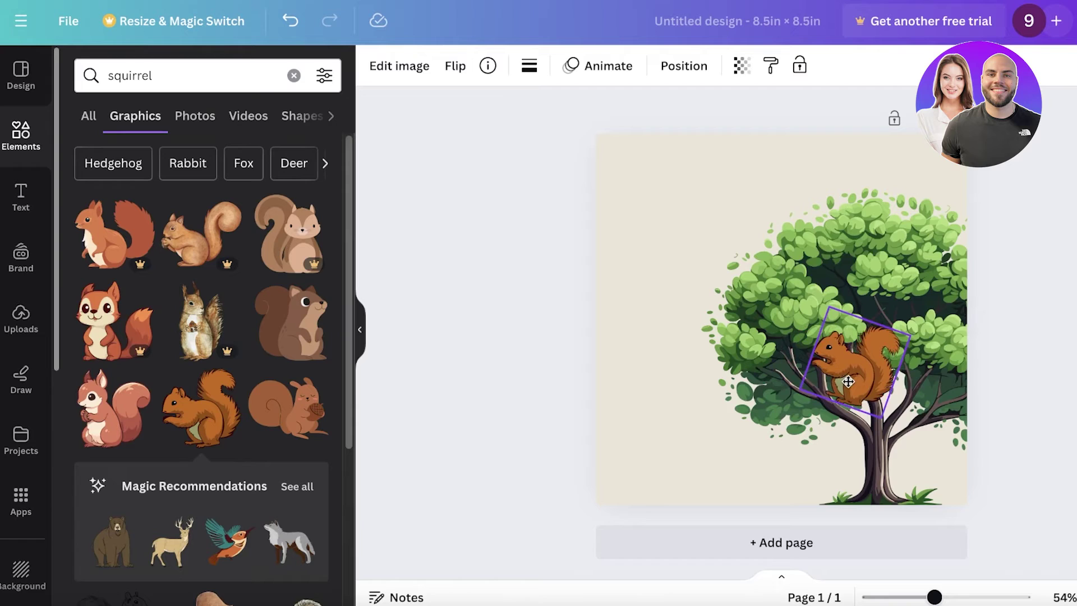
{"action": "left_click_drag", "start_coordinate": [816, 439], "coordinate": [845, 437]}
{"action": "left_click", "coordinate": [644, 225]}
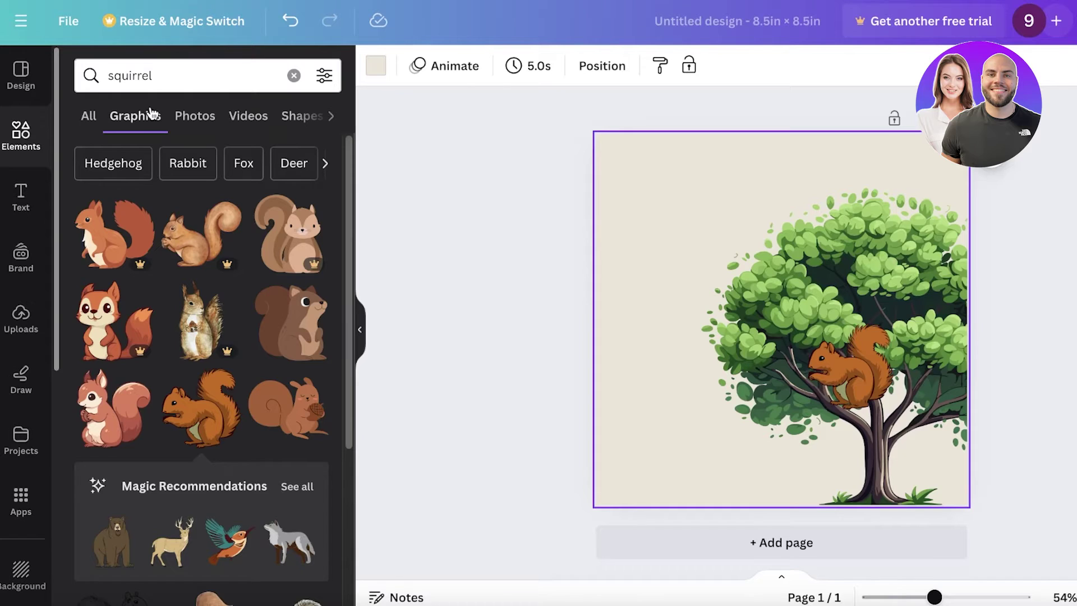
Search the elements library for "bird" and show all matching graphics
{"action": "left_click", "coordinate": [294, 75]}
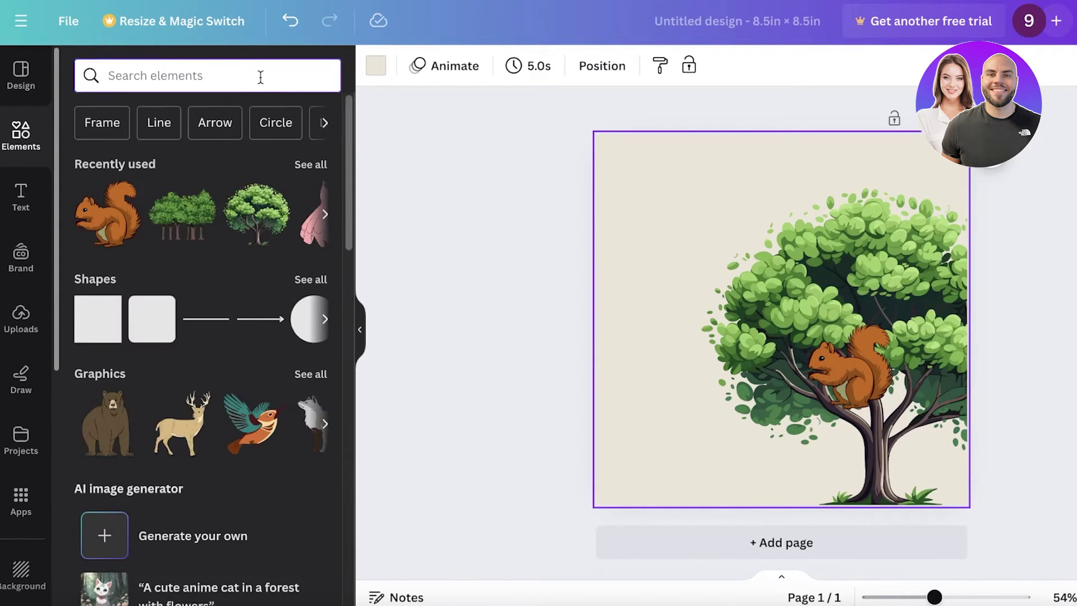
{"action": "type", "text": "bird"}
{"action": "key", "text": "Return"}
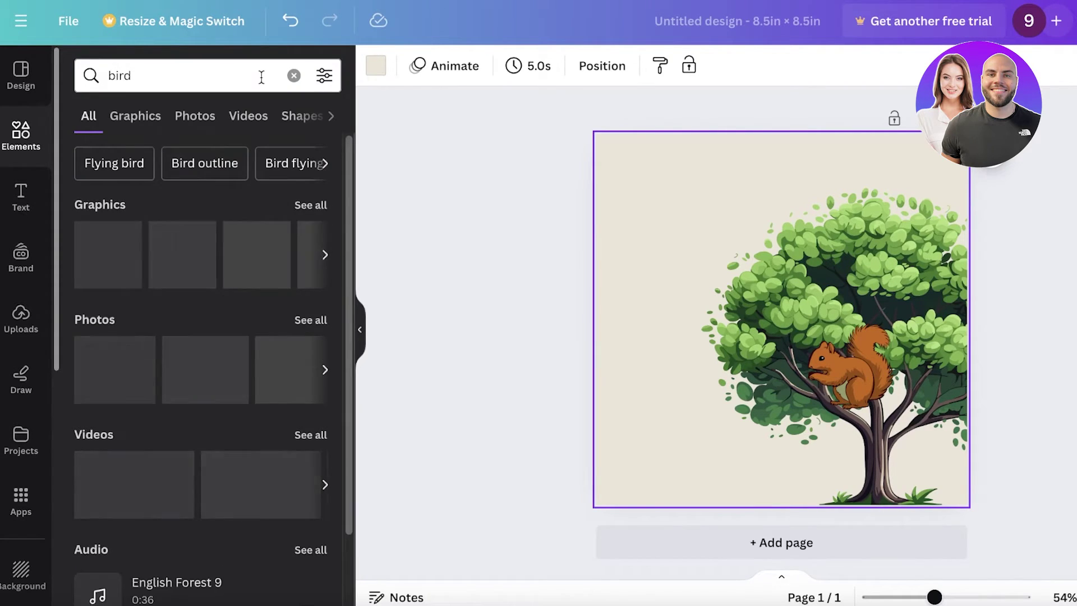
{"action": "left_click", "coordinate": [310, 205]}
Browse the bird graphics, try the yellow long-tailed bird on the page, and delete it
{"action": "scroll", "coordinate": [148, 264], "scroll_direction": "down", "scroll_amount": 5}
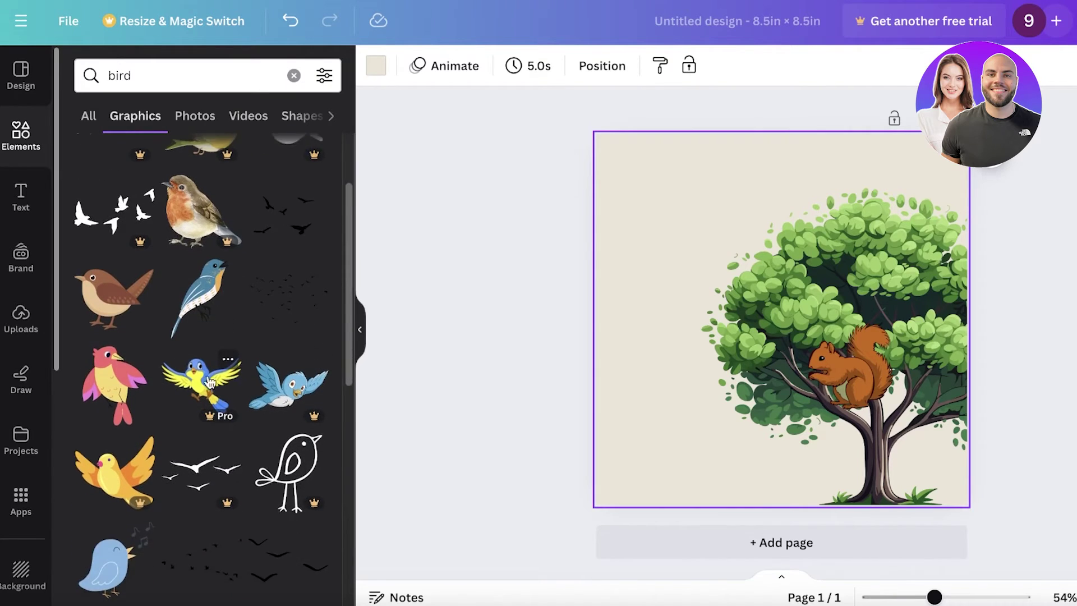
{"action": "scroll", "coordinate": [162, 336], "scroll_direction": "down", "scroll_amount": 10}
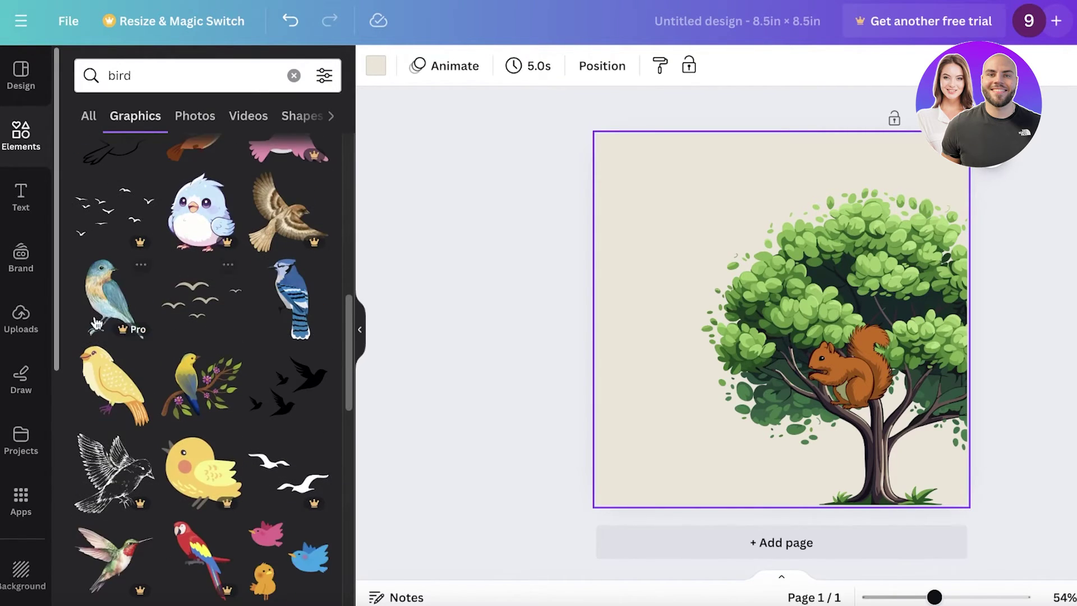
{"action": "scroll", "coordinate": [288, 320], "scroll_direction": "down", "scroll_amount": 8}
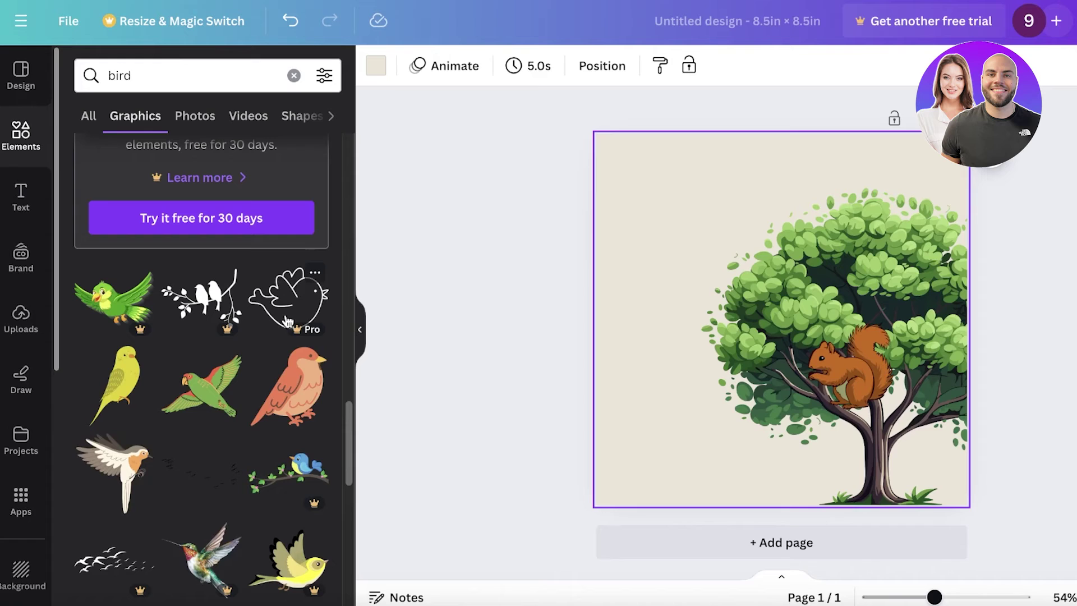
{"action": "left_click", "coordinate": [128, 383]}
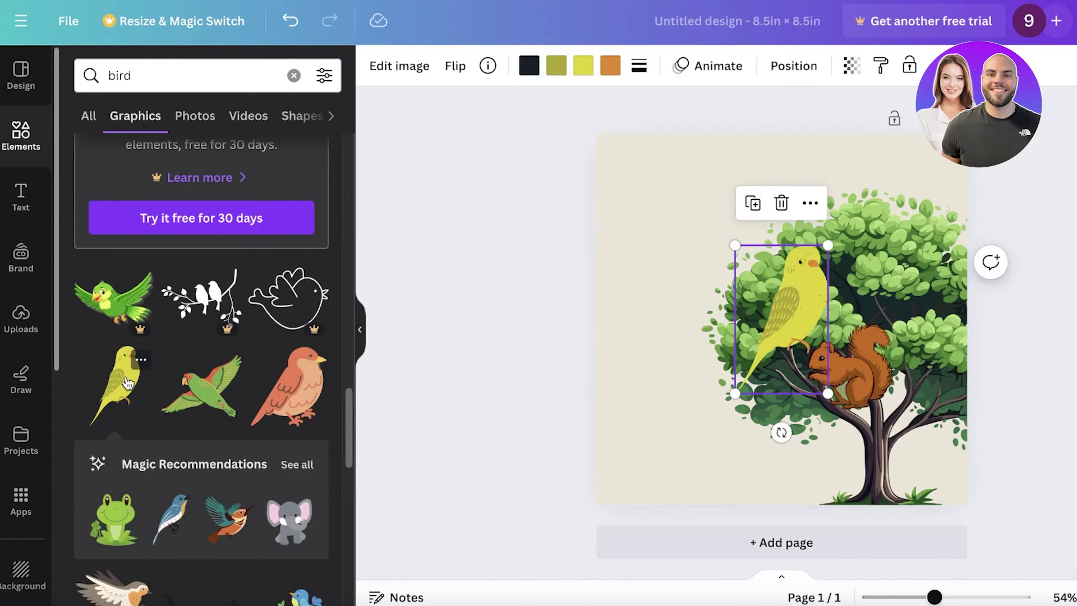
{"action": "key", "text": "Delete"}
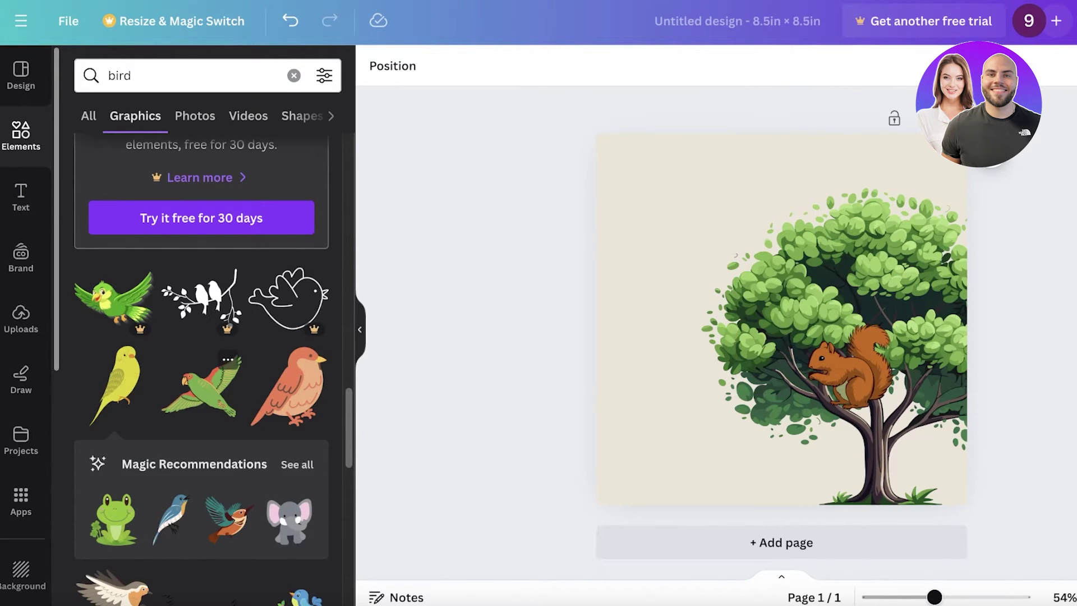
Add the salmon-coloured perched bird graphic, shrink it, and place it near the page's lower-left corner
{"action": "scroll", "coordinate": [237, 304], "scroll_direction": "down", "scroll_amount": 7}
{"action": "scroll", "coordinate": [237, 304], "scroll_direction": "up", "scroll_amount": 4}
{"action": "left_click", "coordinate": [288, 166]}
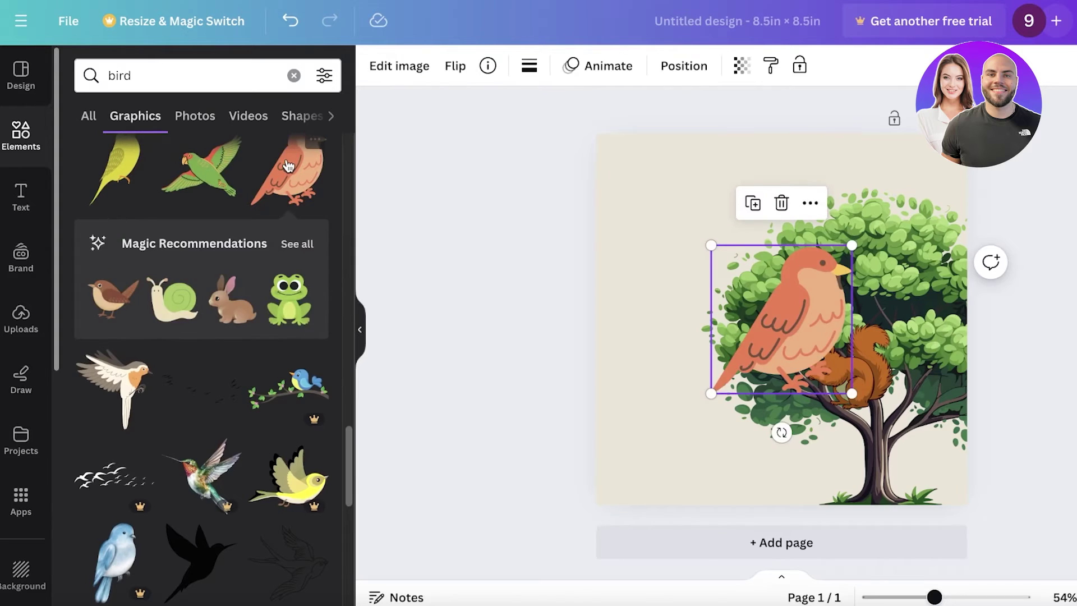
{"action": "left_click_drag", "start_coordinate": [799, 313], "coordinate": [671, 311]}
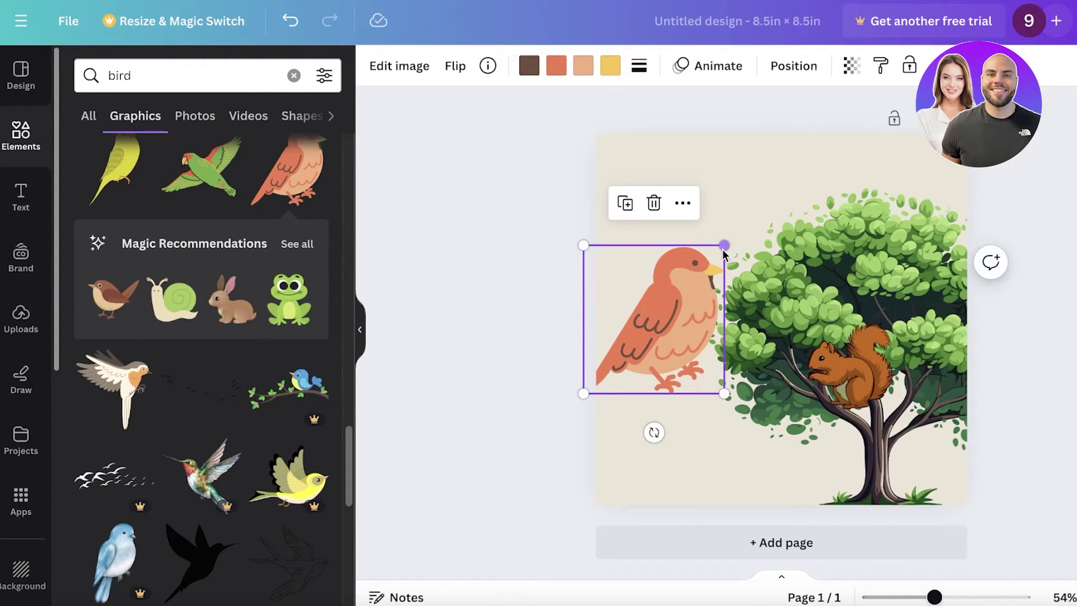
{"action": "left_click_drag", "start_coordinate": [721, 245], "coordinate": [639, 334]}
{"action": "left_click_drag", "start_coordinate": [626, 385], "coordinate": [681, 489]}
Enlarge the oak tree to the page's full height and seat the squirrel beside its trunk, nudging the bird outward
{"action": "left_click_drag", "start_coordinate": [900, 230], "coordinate": [904, 149]}
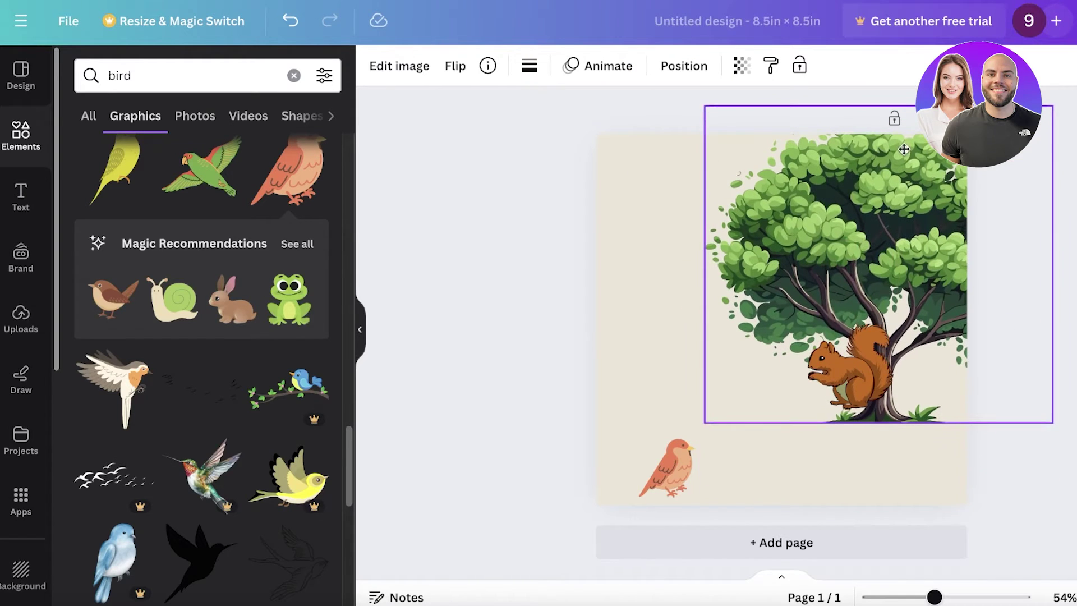
{"action": "left_click_drag", "start_coordinate": [1054, 425], "coordinate": [1076, 543]}
{"action": "left_click_drag", "start_coordinate": [926, 310], "coordinate": [895, 272]}
{"action": "left_click_drag", "start_coordinate": [846, 367], "coordinate": [857, 458]}
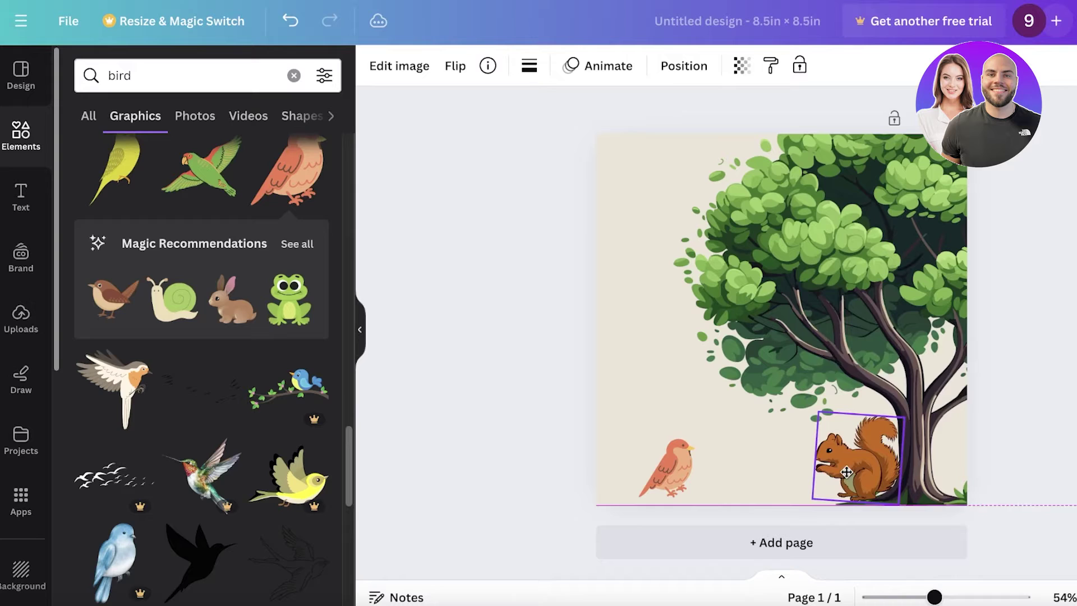
{"action": "left_click", "coordinate": [685, 482]}
{"action": "left_click_drag", "start_coordinate": [685, 482], "coordinate": [664, 479]}
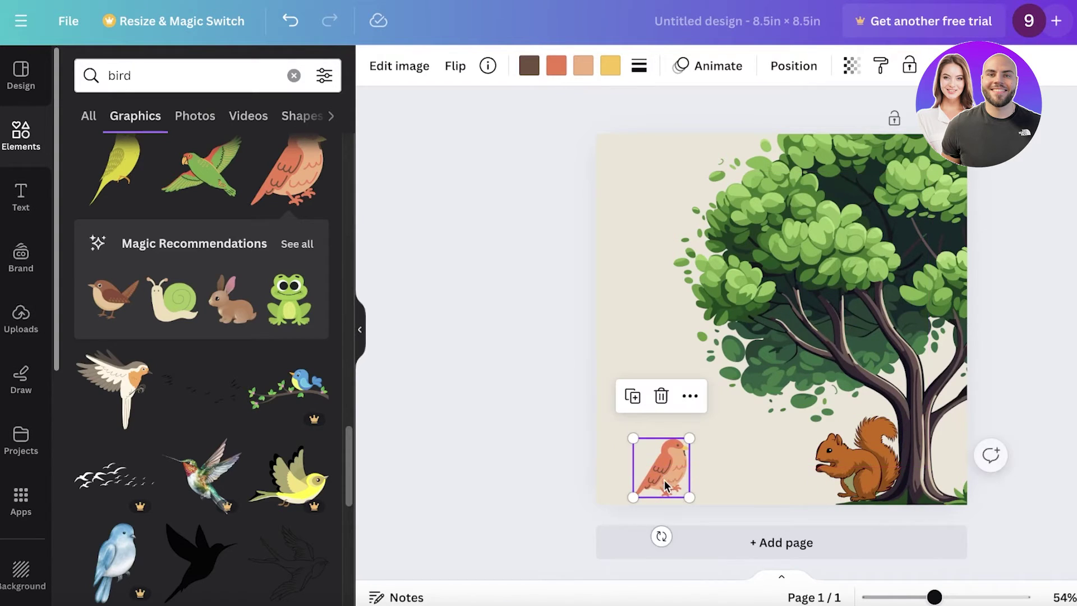
Search the elements library for "sky" and show all matching graphics
{"action": "left_click", "coordinate": [3, 135]}
{"action": "left_click", "coordinate": [142, 77]}
{"action": "type", "text": "sky"}
{"action": "key", "text": "Return"}
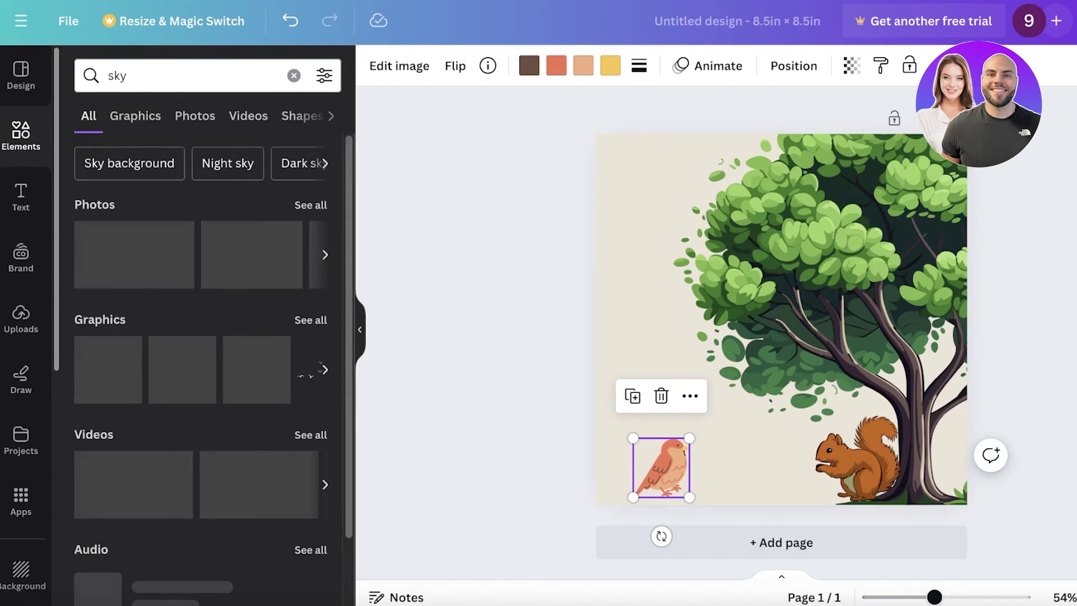
{"action": "left_click", "coordinate": [304, 324]}
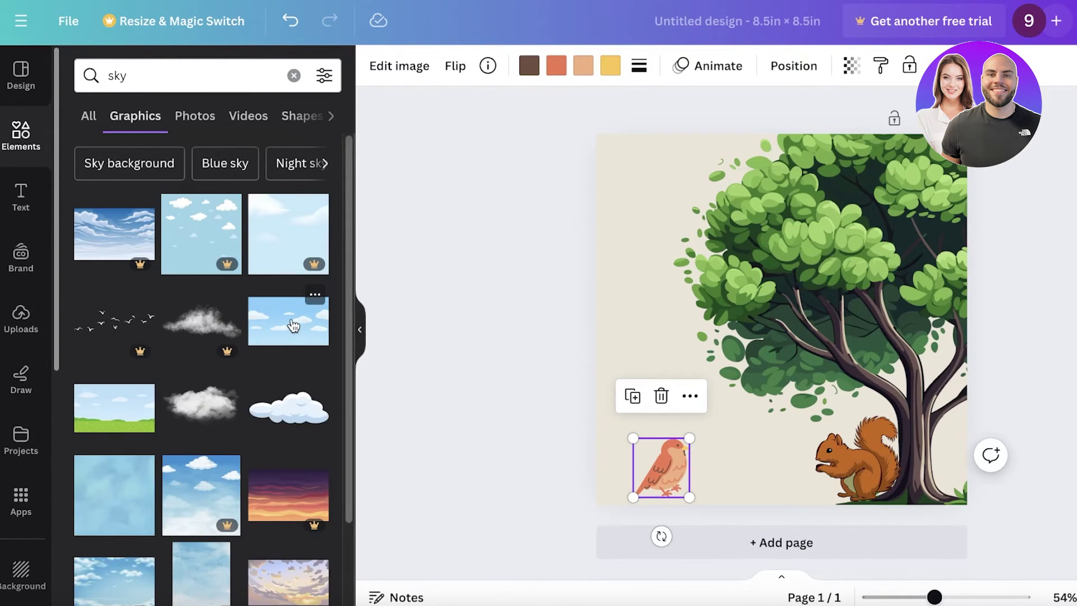
Add the blue sky graphic with white clouds, enlarge it over the page's upper part, and send it behind the tree
{"action": "left_click", "coordinate": [292, 325]}
{"action": "left_click_drag", "start_coordinate": [765, 312], "coordinate": [750, 225]}
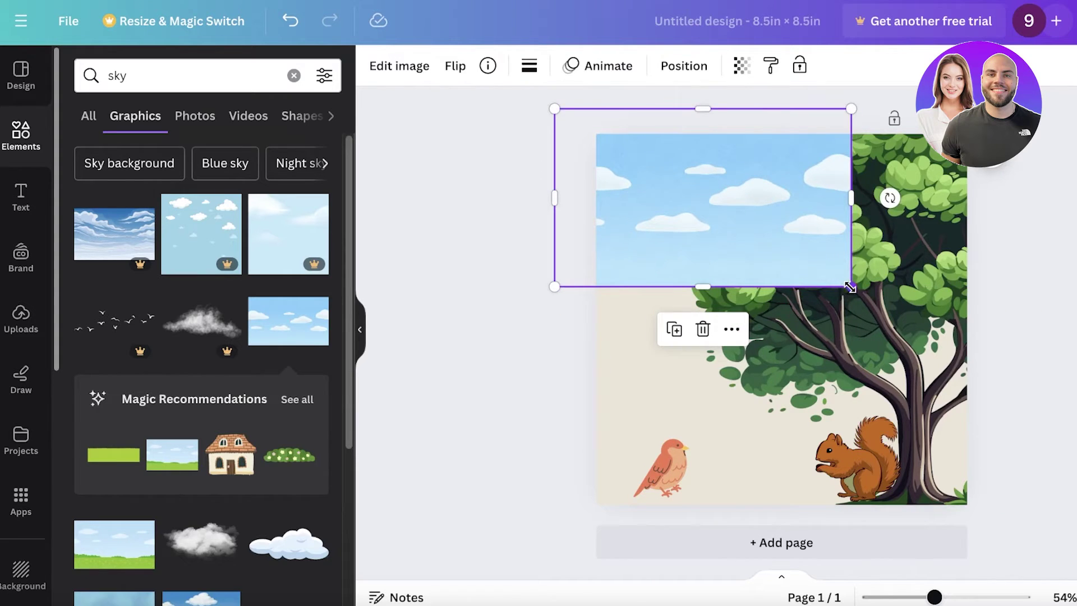
{"action": "left_click_drag", "start_coordinate": [849, 288], "coordinate": [1046, 410]}
{"action": "left_click_drag", "start_coordinate": [719, 291], "coordinate": [735, 250]}
{"action": "right_click", "coordinate": [738, 252]}
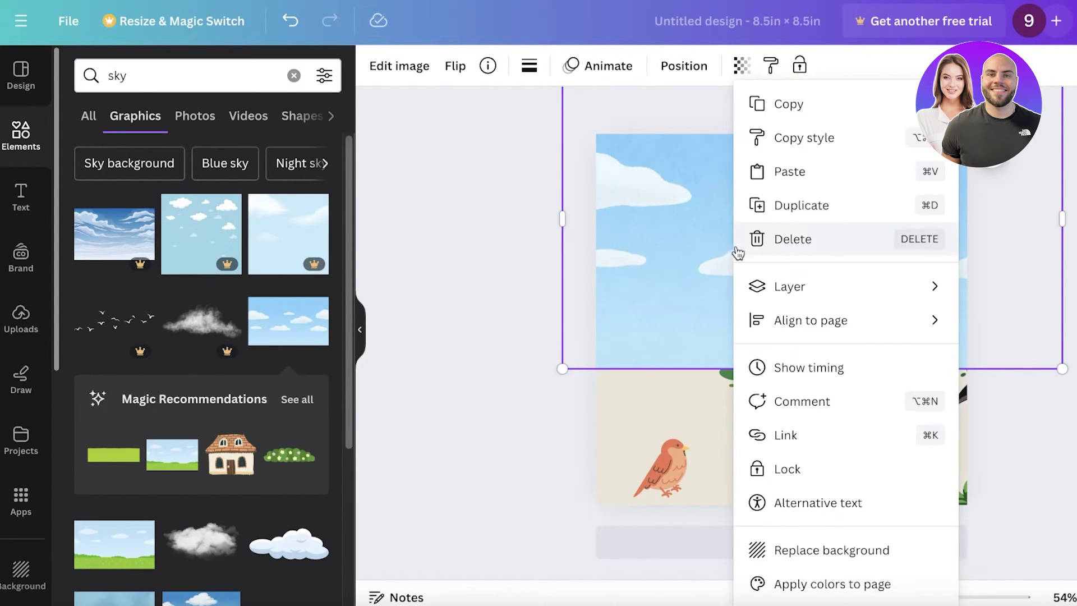
{"action": "mouse_move", "coordinate": [792, 296]}
{"action": "left_click", "coordinate": [1004, 387]}
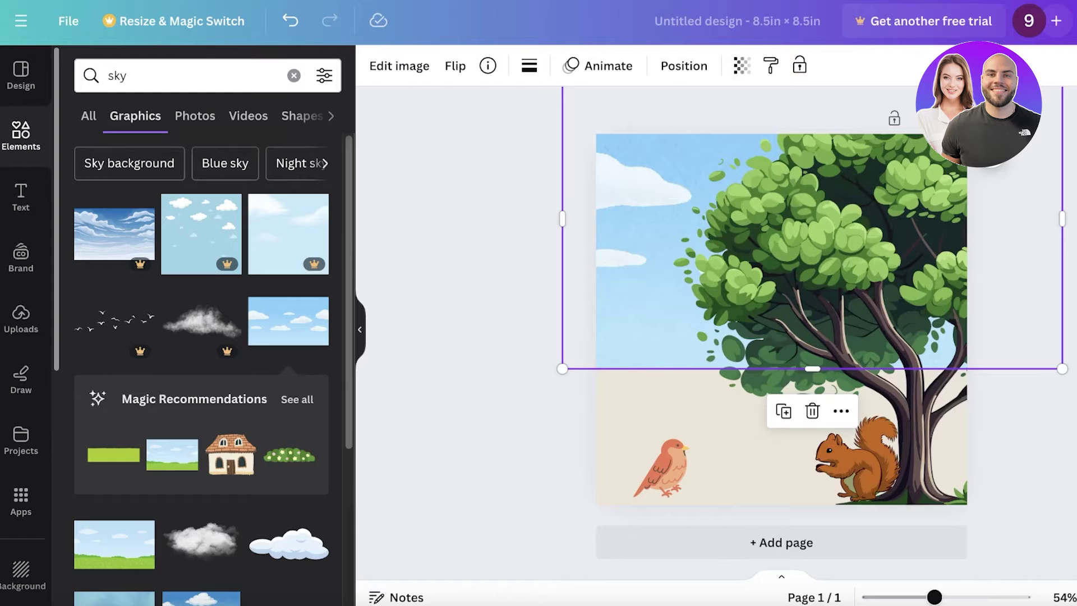
{"action": "mouse_move", "coordinate": [637, 310]}
{"action": "left_mouse_down"}
{"action": "mouse_move", "coordinate": [745, 308]}
{"action": "mouse_move", "coordinate": [624, 295]}
{"action": "mouse_move", "coordinate": [625, 321]}
{"action": "left_mouse_up"}
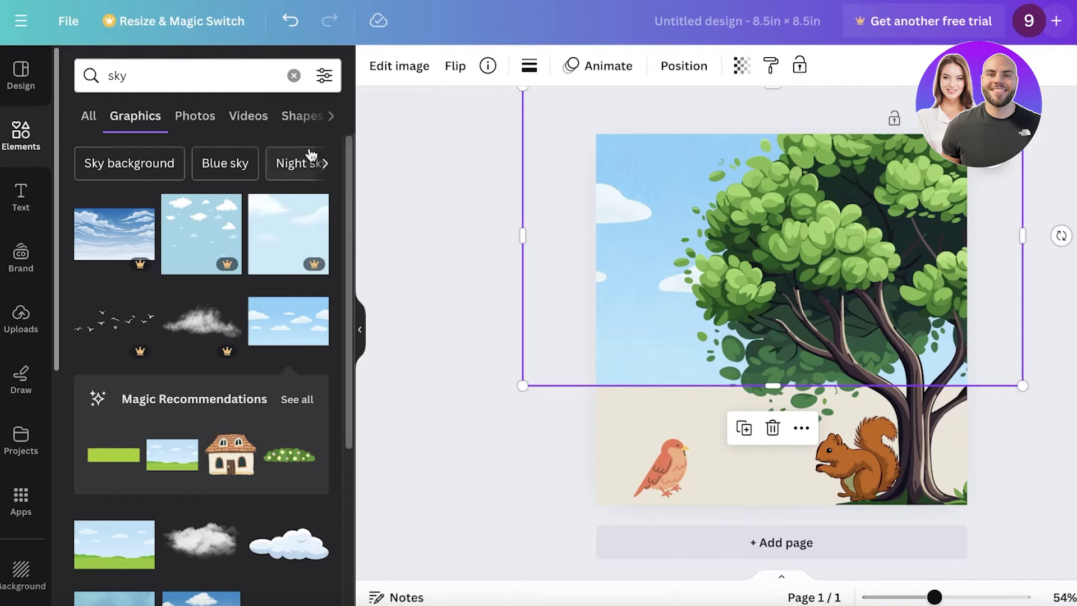
Search the elements library for "ground" and show all matching graphics
{"action": "left_click", "coordinate": [293, 78]}
{"action": "type", "text": "ground"}
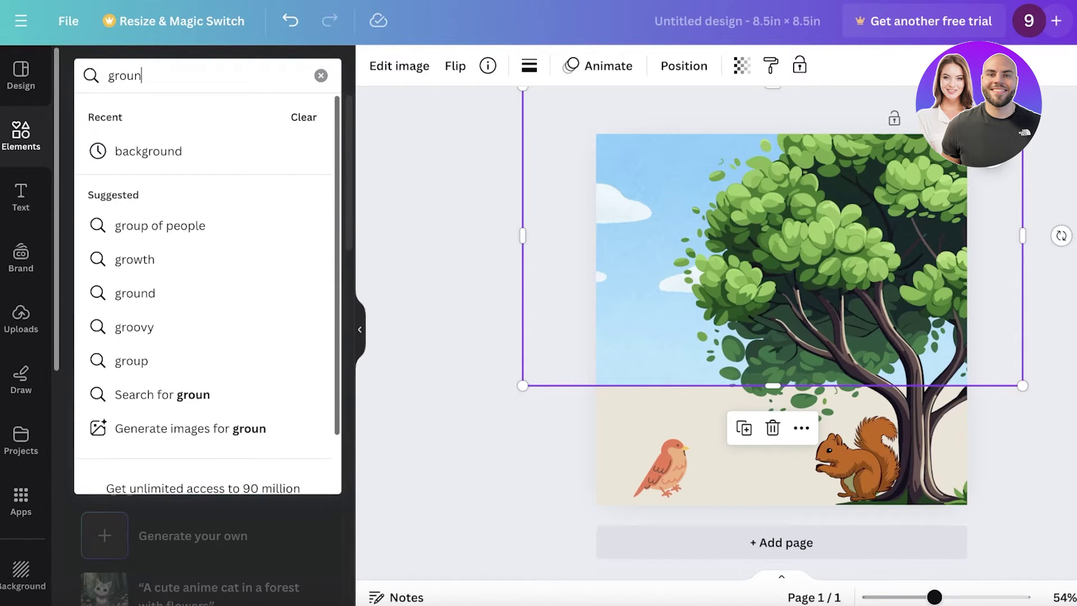
{"action": "key", "text": "Return"}
{"action": "left_click", "coordinate": [317, 206]}
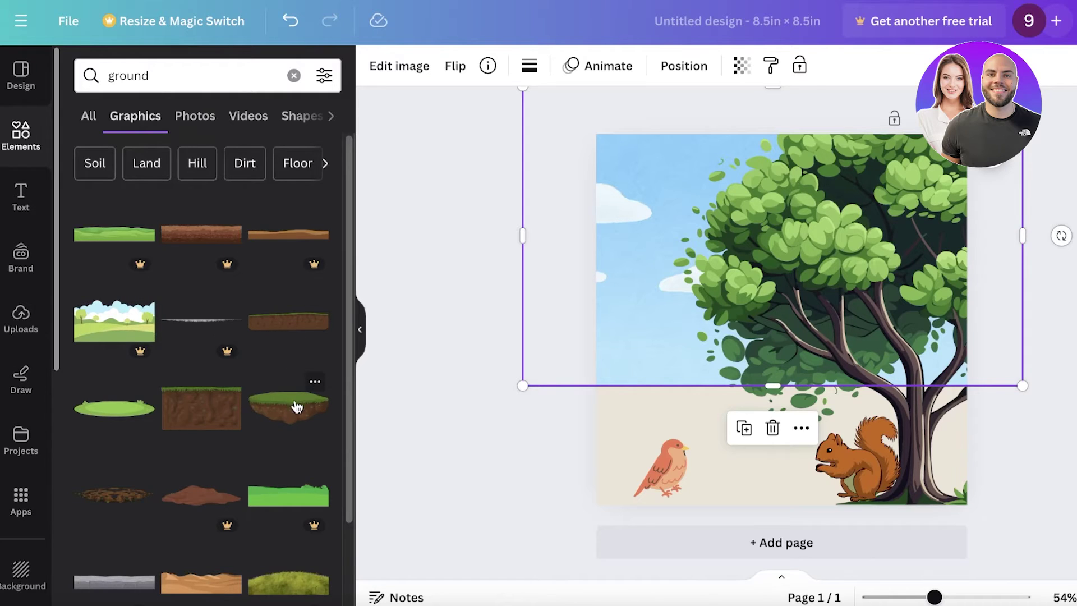
Try the bright green ground strip on the page and delete it
{"action": "left_click", "coordinate": [308, 503]}
{"action": "left_click_drag", "start_coordinate": [791, 323], "coordinate": [746, 423]}
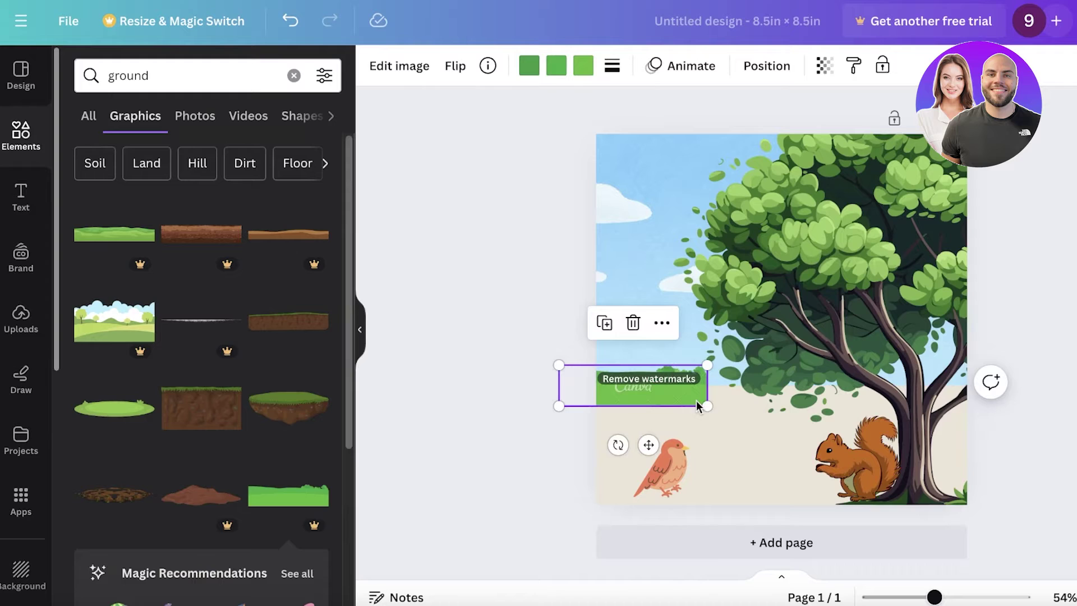
{"action": "key", "text": "Delete"}
Browse the ground graphics, try the brown soil strip, undo the accidental tree move, and delete the strip
{"action": "scroll", "coordinate": [193, 324], "scroll_direction": "down", "scroll_amount": 5}
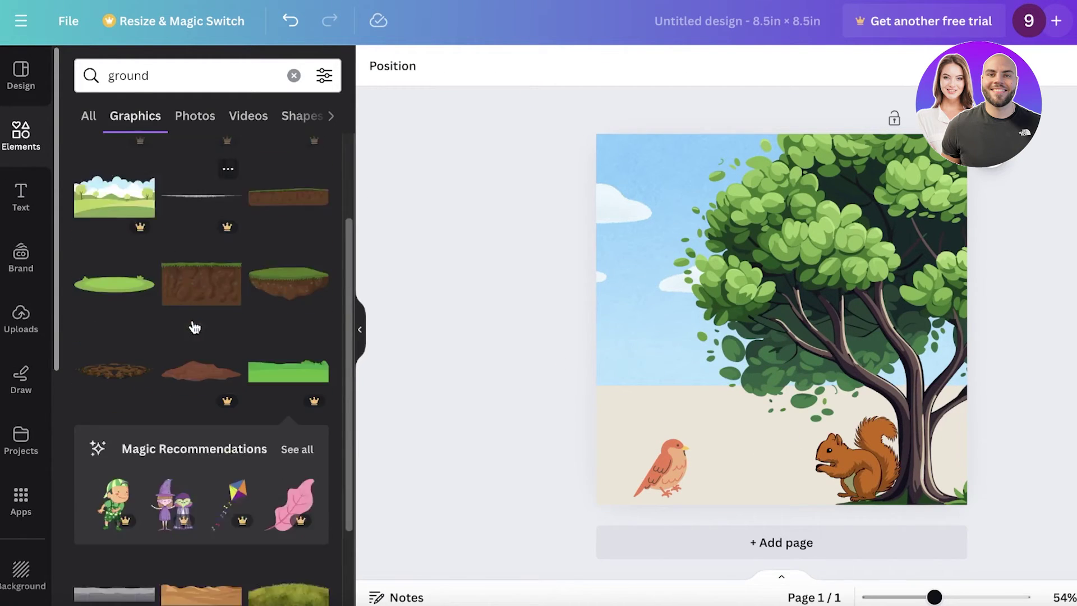
{"action": "scroll", "coordinate": [205, 360], "scroll_direction": "down", "scroll_amount": 10}
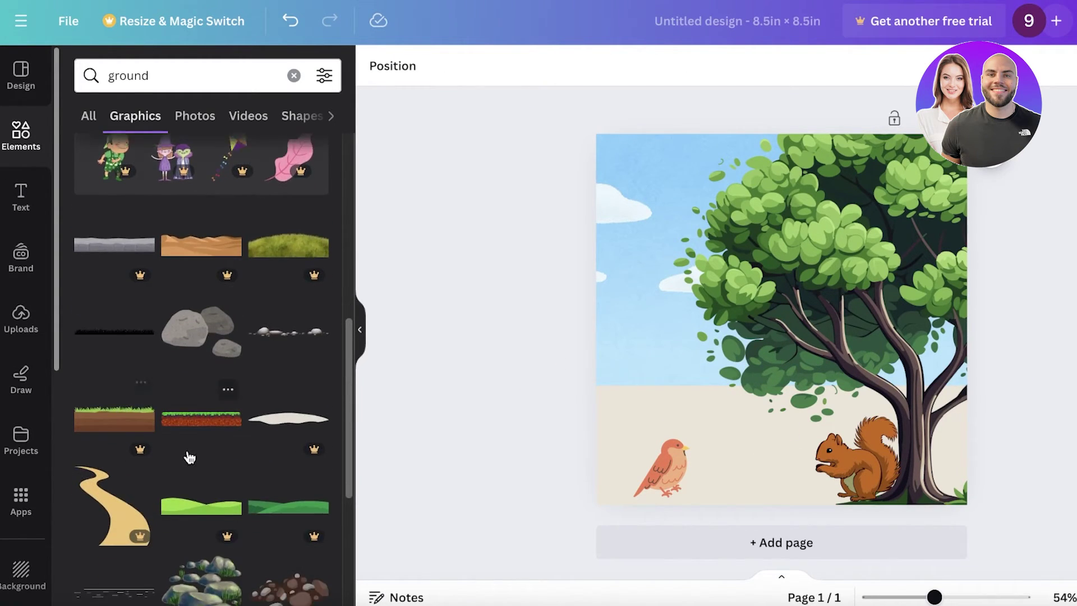
{"action": "scroll", "coordinate": [179, 414], "scroll_direction": "down", "scroll_amount": 4}
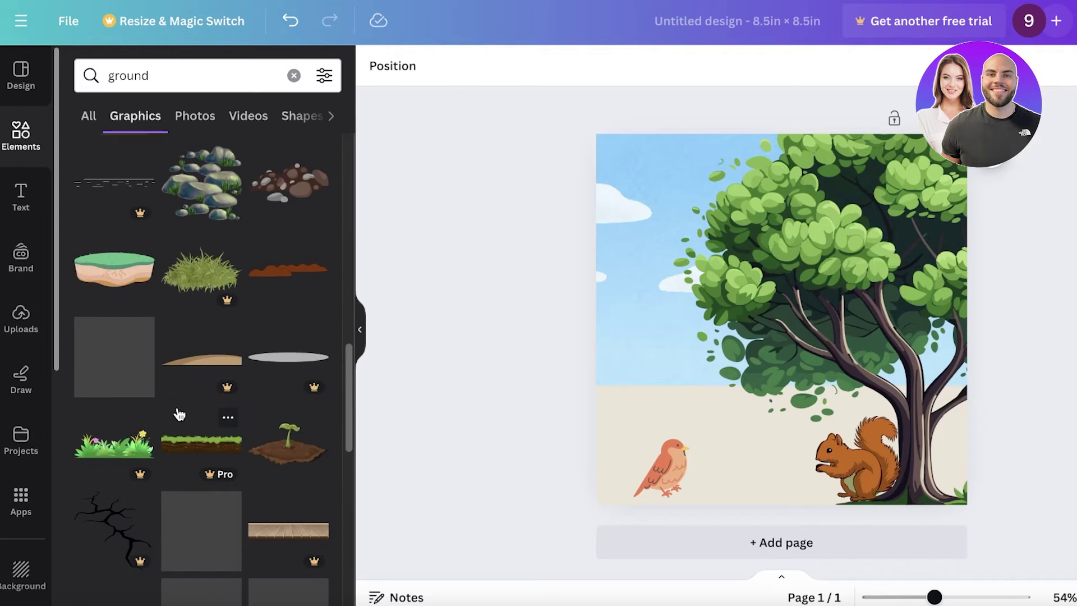
{"action": "scroll", "coordinate": [145, 443], "scroll_direction": "down", "scroll_amount": 4}
{"action": "scroll", "coordinate": [139, 432], "scroll_direction": "down", "scroll_amount": 4}
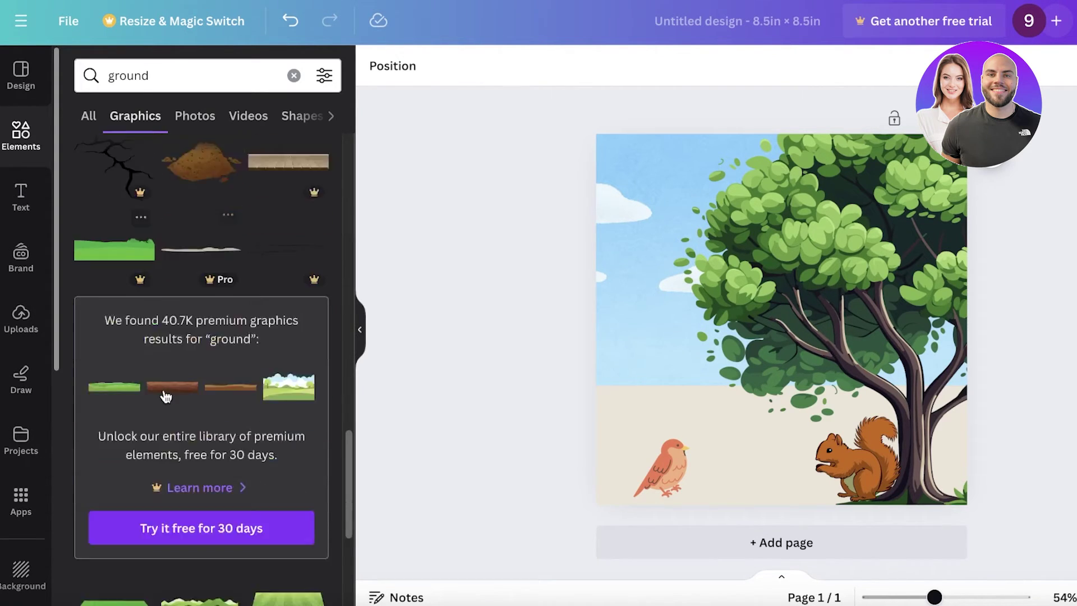
{"action": "scroll", "coordinate": [191, 434], "scroll_direction": "down", "scroll_amount": 5}
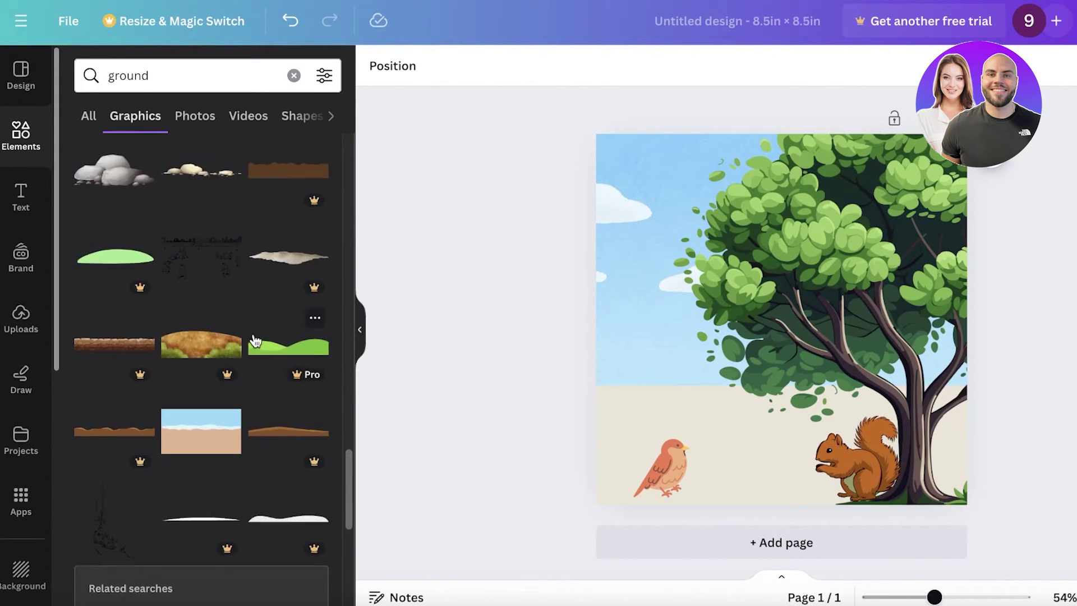
{"action": "scroll", "coordinate": [256, 345], "scroll_direction": "up", "scroll_amount": 15}
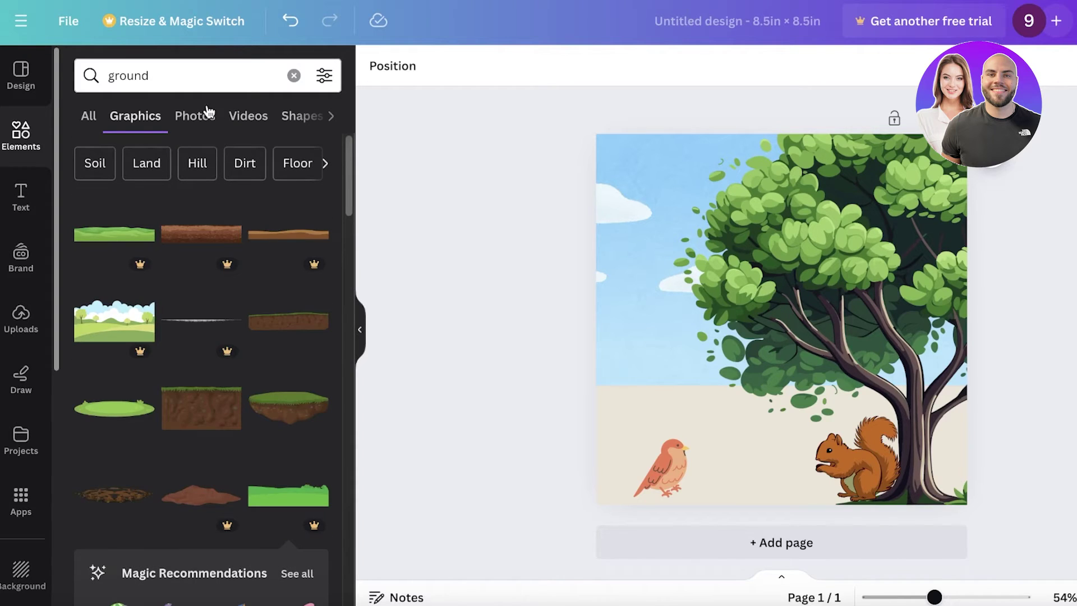
{"action": "left_click", "coordinate": [292, 335]}
{"action": "left_click_drag", "start_coordinate": [863, 338], "coordinate": [949, 400]}
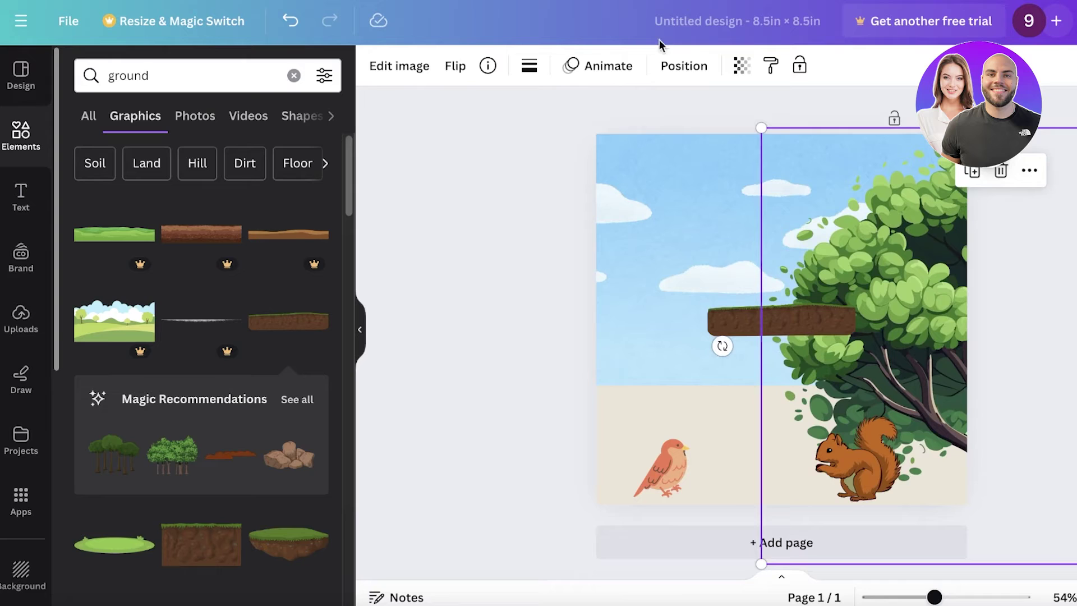
{"action": "left_click", "coordinate": [290, 20]}
{"action": "left_click", "coordinate": [788, 331]}
{"action": "key", "text": "Delete"}
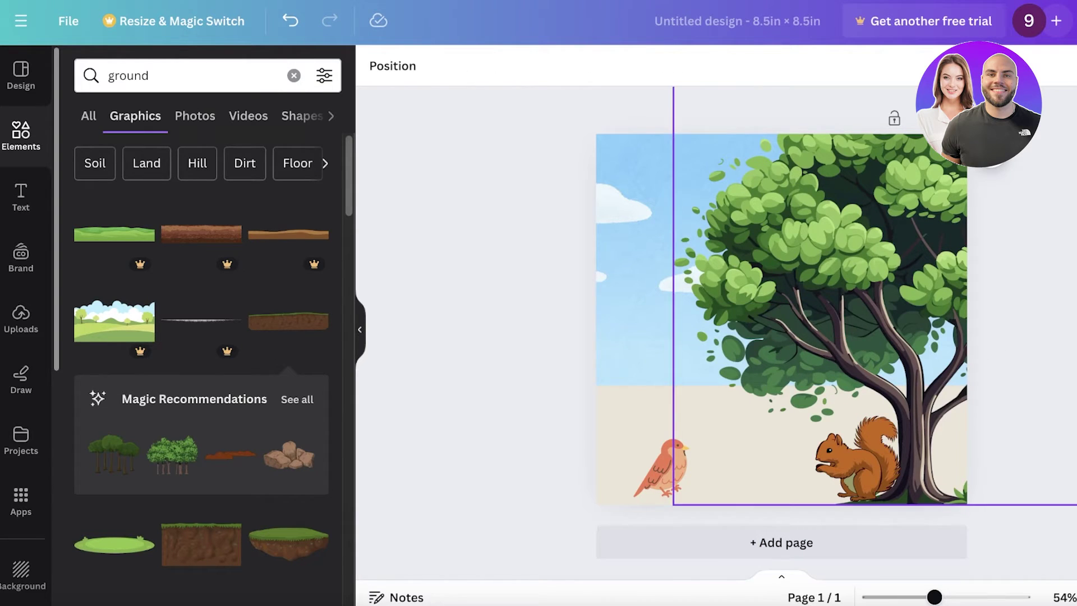
Replace the element search with "grass" to list grass graphics
{"action": "left_click", "coordinate": [278, 75]}
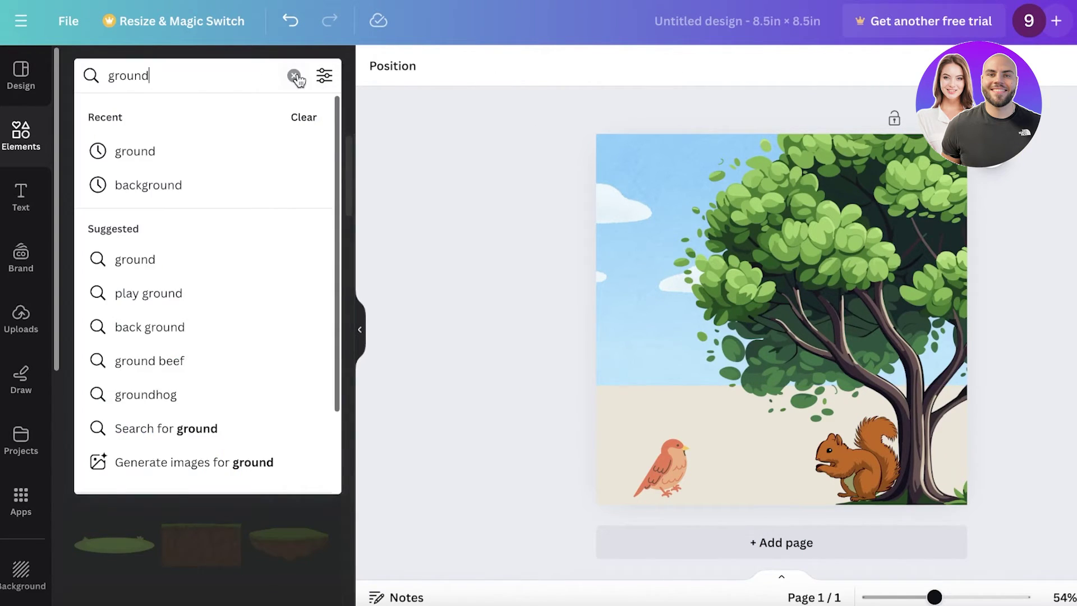
{"action": "left_click", "coordinate": [294, 76]}
{"action": "type", "text": "grass"}
{"action": "key", "text": "Return"}
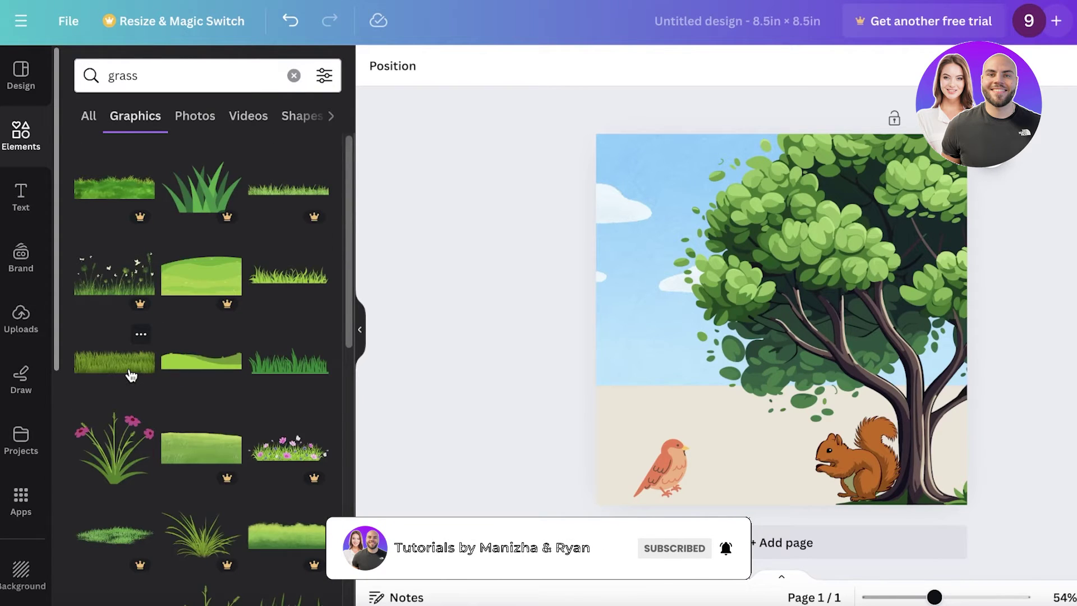
Try the dense grass strip at the sky's lower edge and the premium grass bank beside it, deleting the bank
{"action": "left_click", "coordinate": [129, 359]}
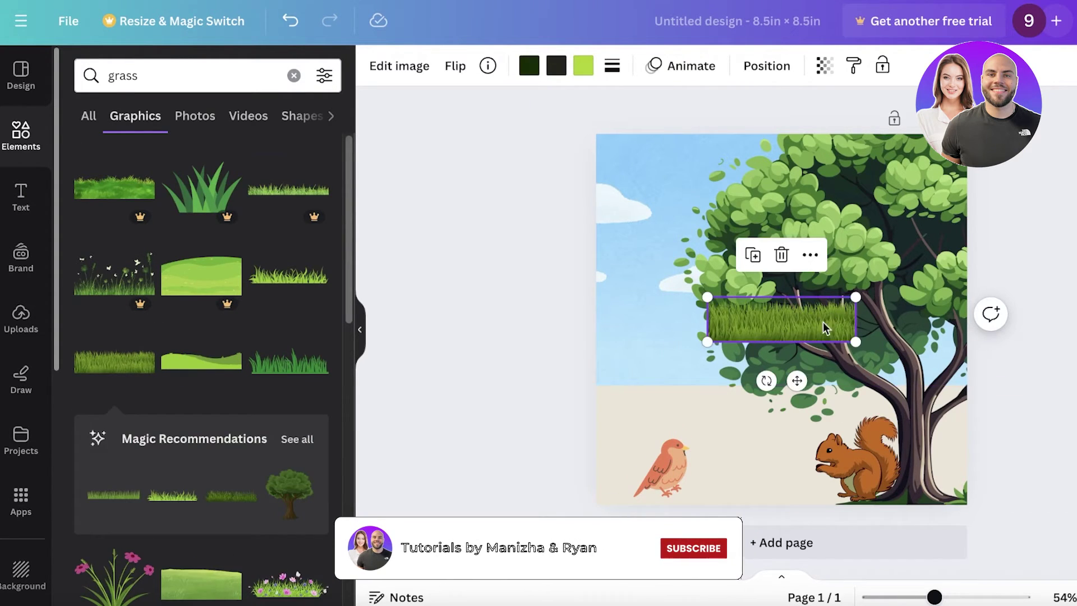
{"action": "left_click_drag", "start_coordinate": [811, 326], "coordinate": [793, 362]}
{"action": "left_click", "coordinate": [127, 210]}
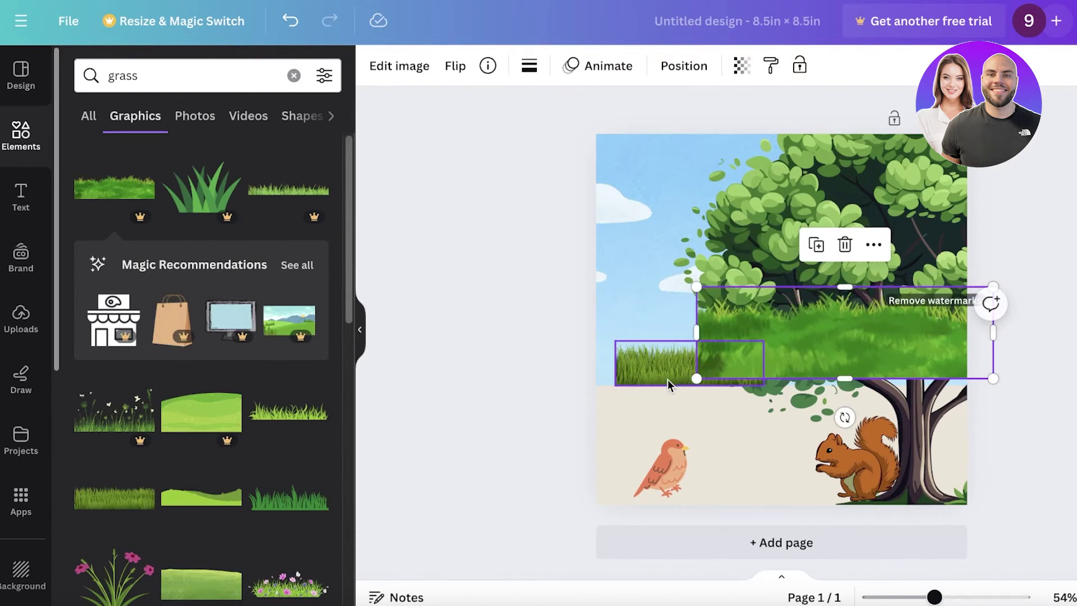
{"action": "left_click", "coordinate": [668, 378]}
{"action": "left_click", "coordinate": [779, 346]}
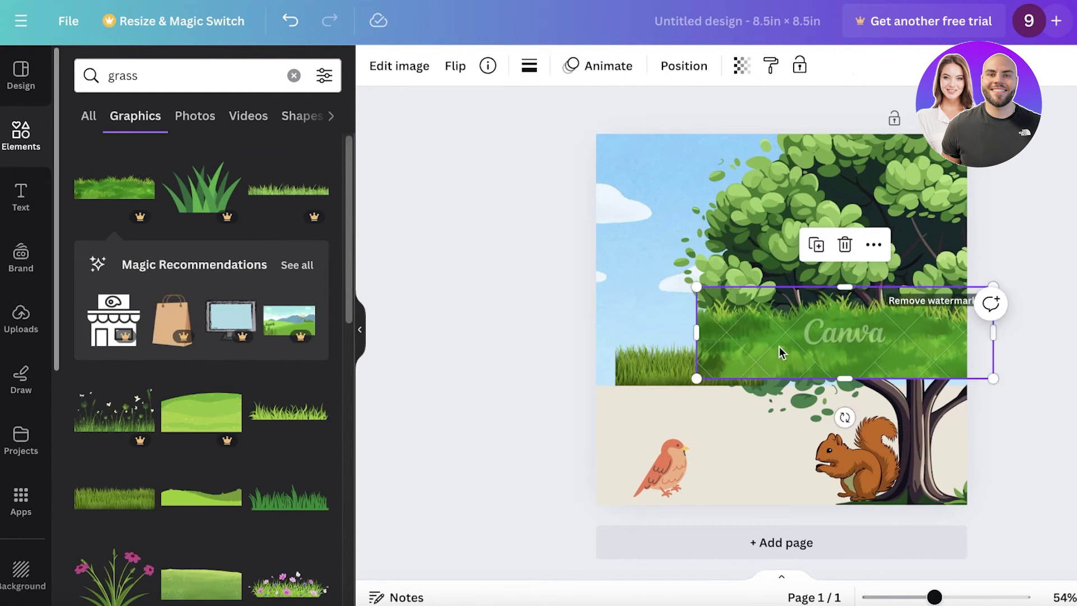
{"action": "key", "text": "Delete"}
Replace the grass strip with the light-green rolling hill graphic, enlarged across the bottom of the page
{"action": "left_click", "coordinate": [201, 496]}
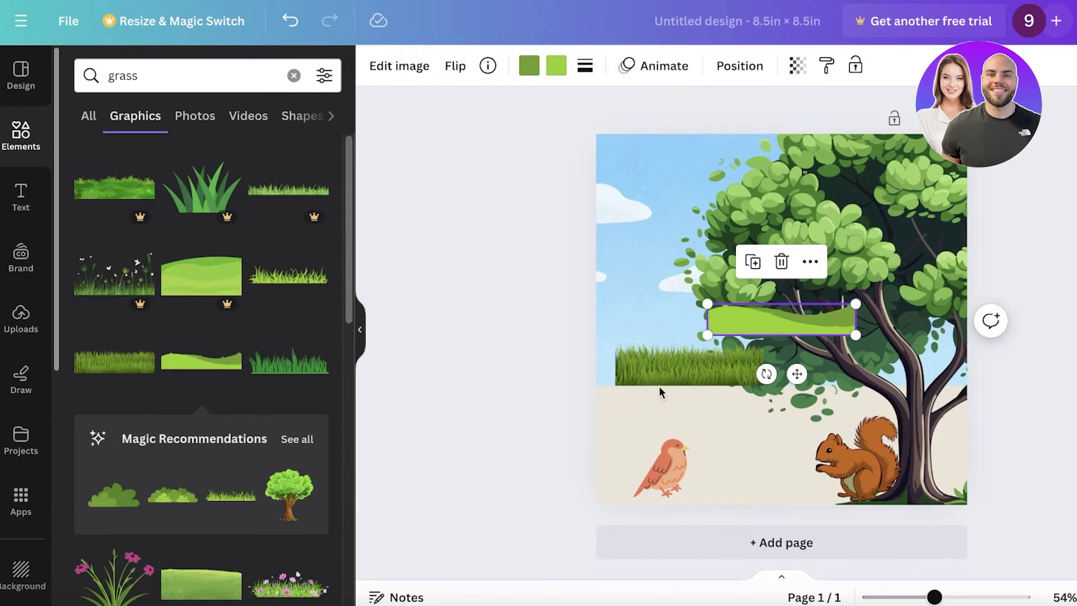
{"action": "left_click", "coordinate": [691, 371]}
{"action": "key", "text": "Delete"}
{"action": "left_click", "coordinate": [794, 327]}
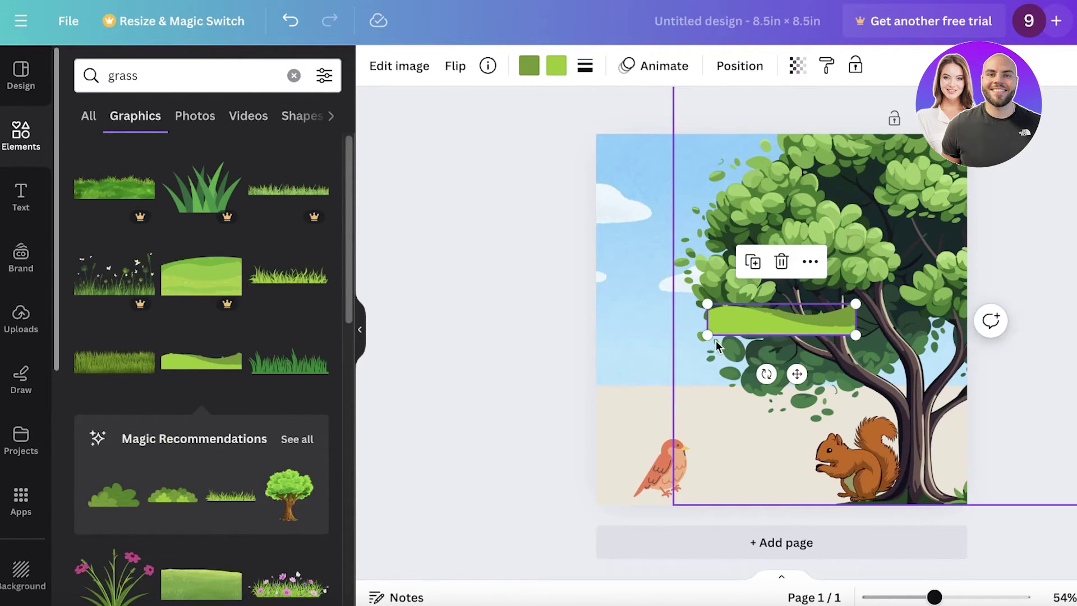
{"action": "left_click_drag", "start_coordinate": [716, 341], "coordinate": [457, 548]}
{"action": "left_click_drag", "start_coordinate": [784, 369], "coordinate": [928, 480]}
Send the green hill to the back, behind the bird, squirrel and tree, and enlarge it further across the page bottom
{"action": "right_click", "coordinate": [858, 429]}
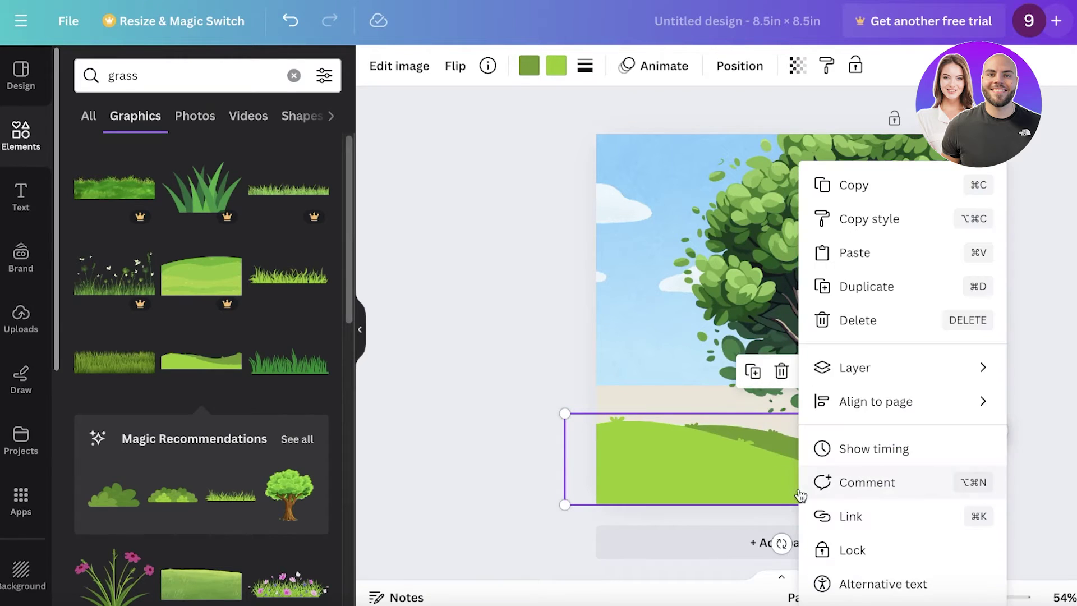
{"action": "mouse_move", "coordinate": [844, 383]}
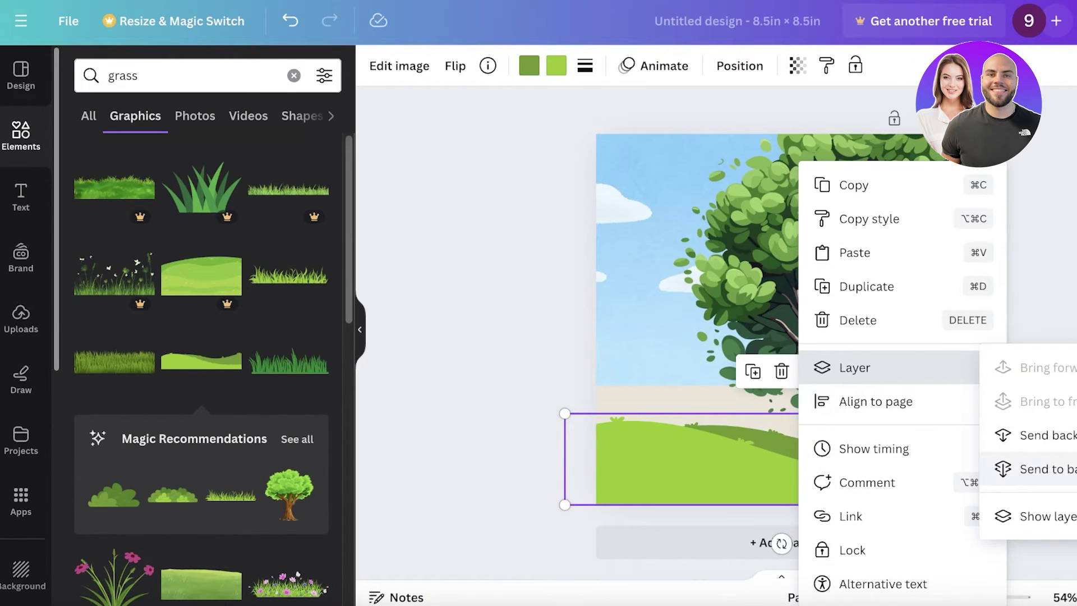
{"action": "left_click", "coordinate": [1032, 469]}
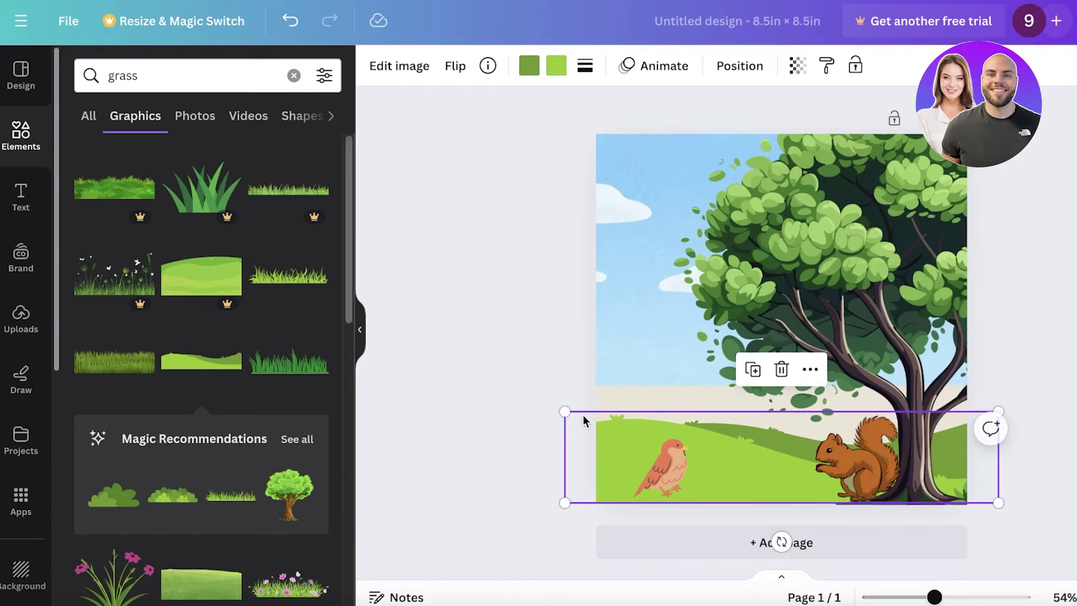
{"action": "left_click_drag", "start_coordinate": [567, 413], "coordinate": [440, 385]}
{"action": "left_click_drag", "start_coordinate": [756, 438], "coordinate": [764, 440]}
Lower the sky graphic to meet the green hill, aligning its edge with the left side of the page
{"action": "left_click", "coordinate": [677, 337]}
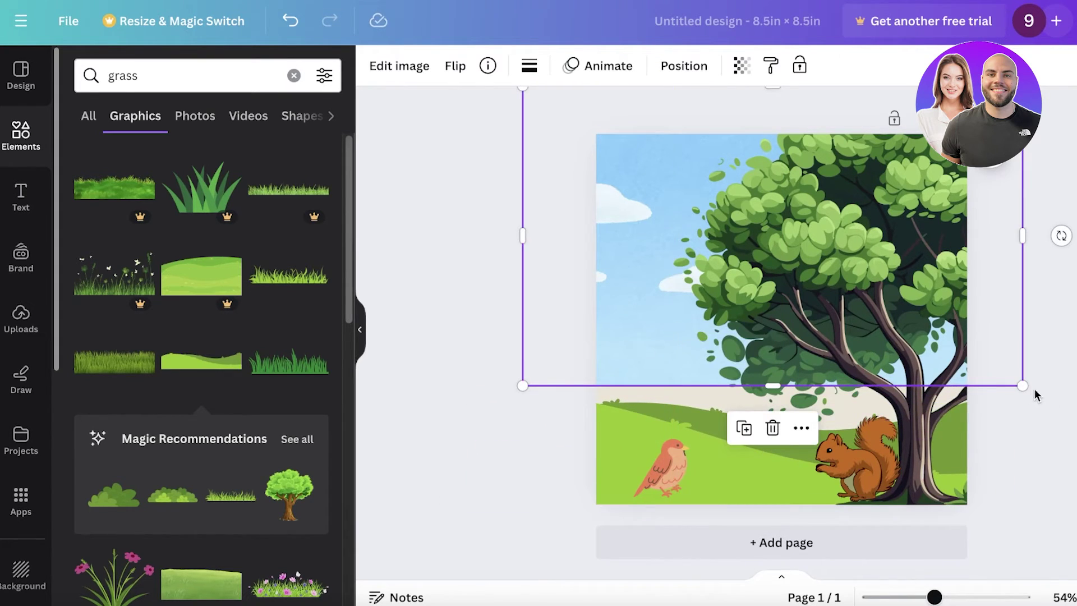
{"action": "left_click_drag", "start_coordinate": [576, 342], "coordinate": [627, 343]}
{"action": "left_click_drag", "start_coordinate": [669, 302], "coordinate": [706, 355]}
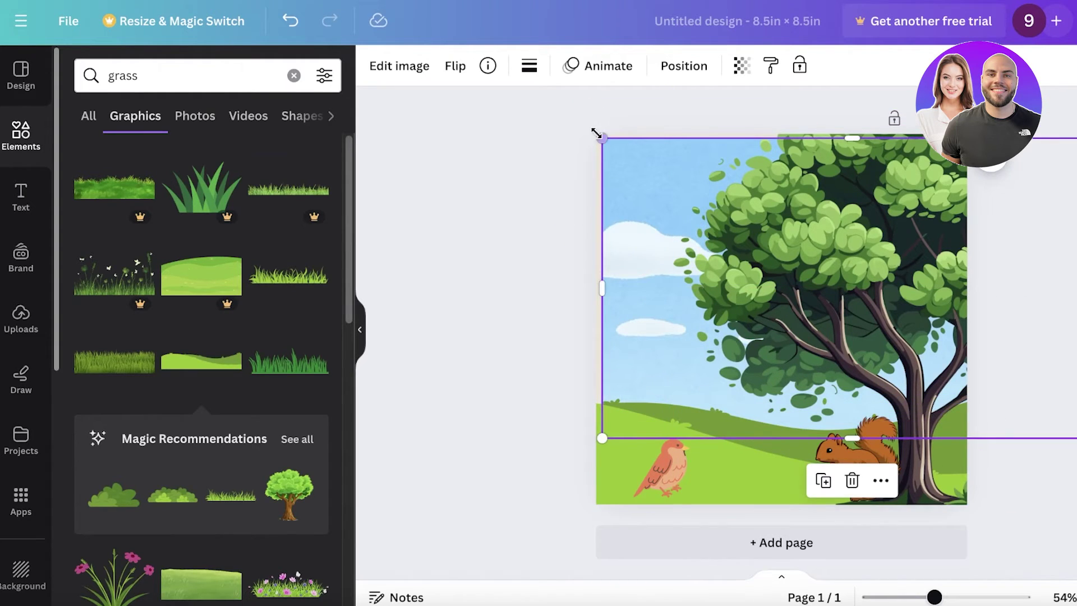
{"action": "left_click", "coordinate": [599, 135]}
{"action": "left_click_drag", "start_coordinate": [633, 183], "coordinate": [628, 182]}
{"action": "left_click", "coordinate": [477, 157]}
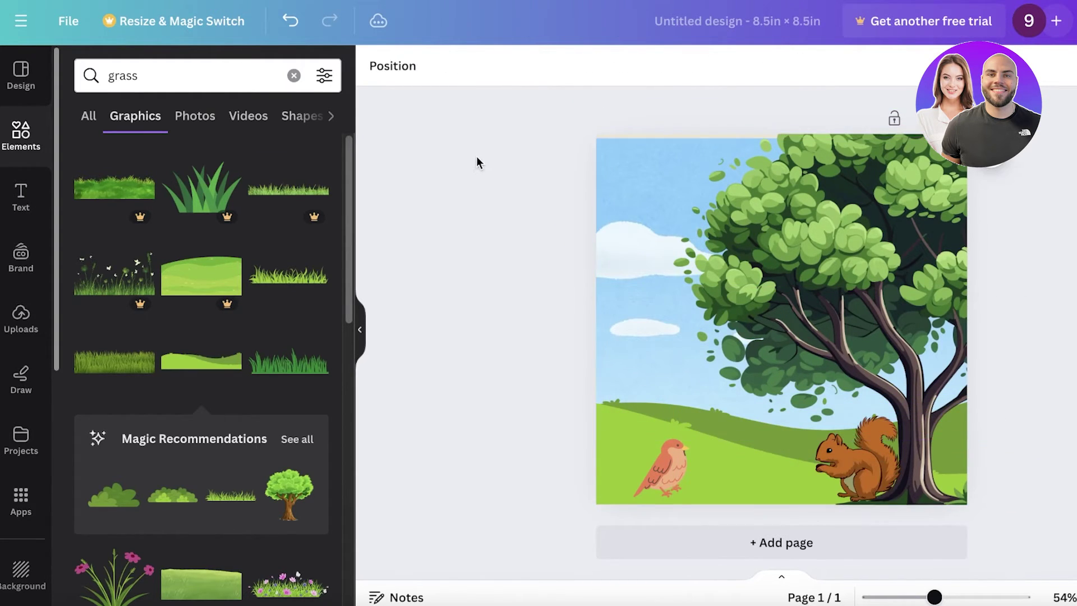
Search the elements library for "bird" and show all matching graphics
{"action": "left_click", "coordinate": [657, 458]}
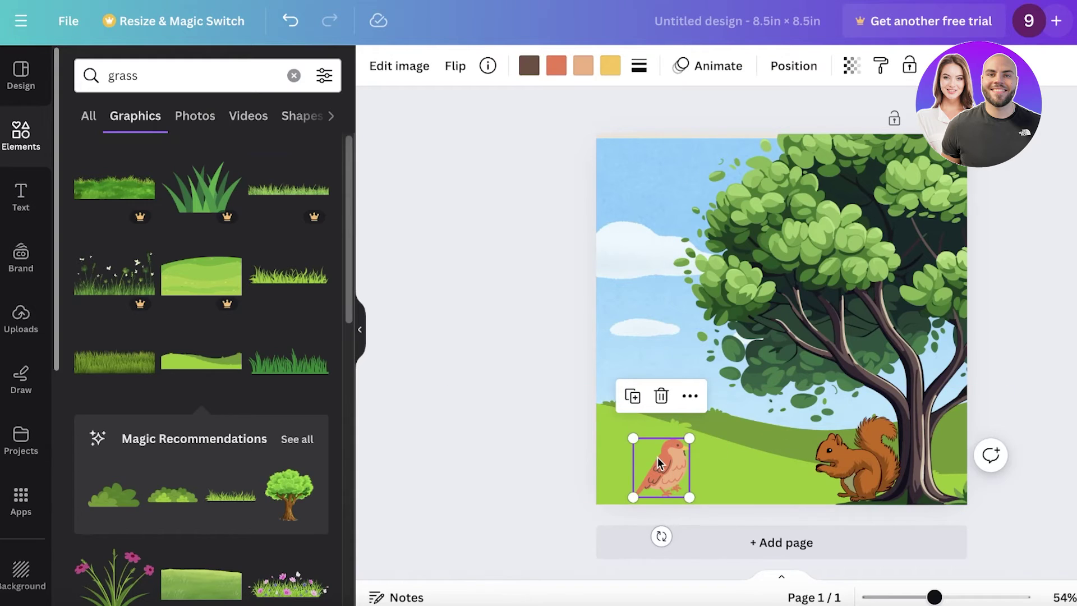
{"action": "left_click", "coordinate": [19, 147]}
{"action": "left_click", "coordinate": [164, 74]}
{"action": "type", "text": "bir"}
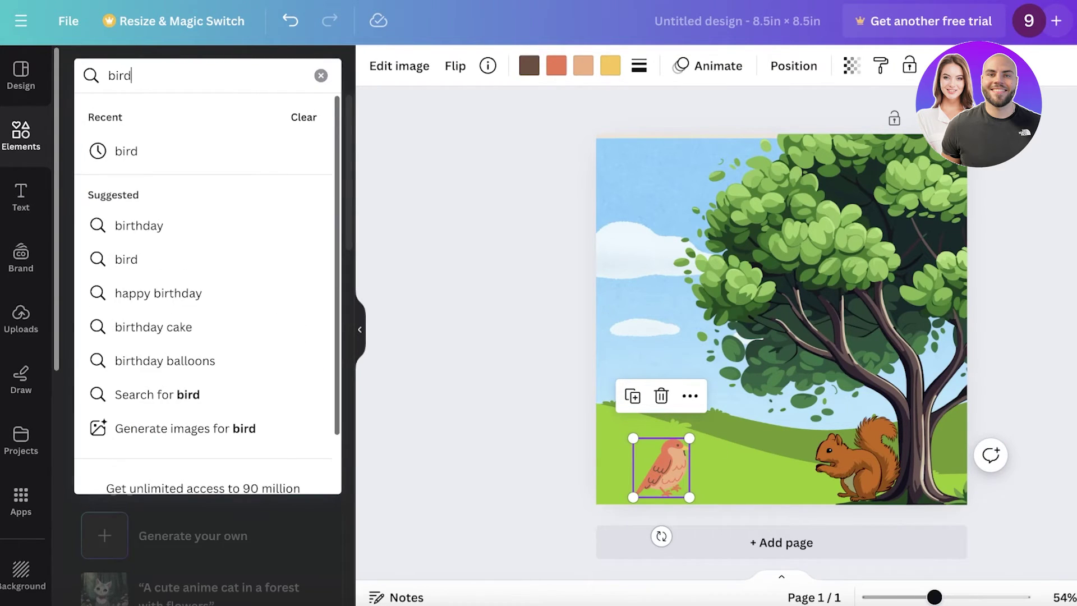
{"action": "type", "text": "d"}
{"action": "key", "text": "Return"}
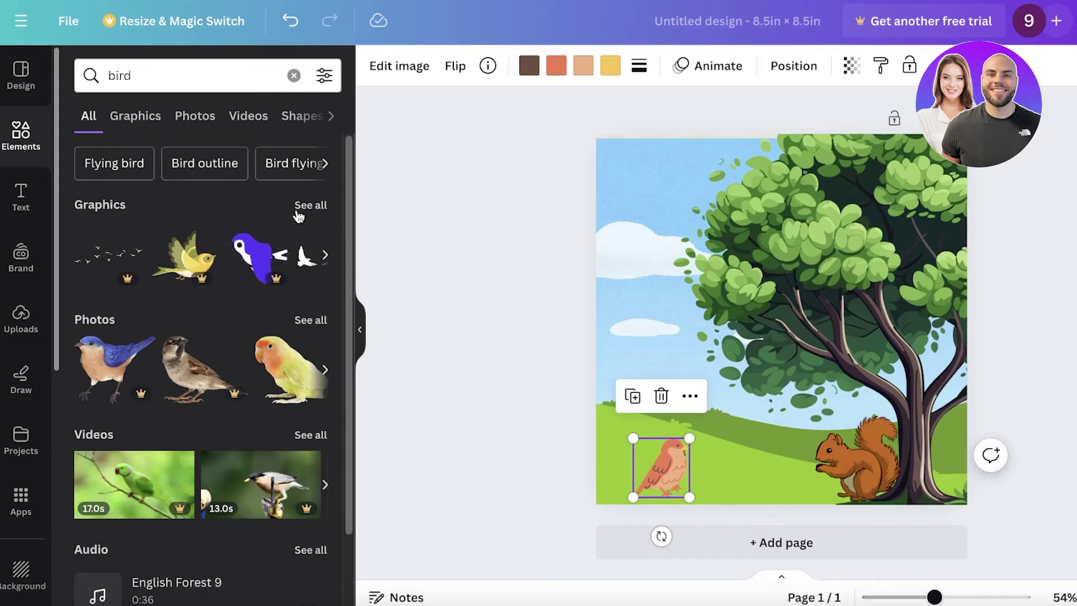
{"action": "left_click", "coordinate": [311, 206]}
Browse the bird graphics and add the chubby pale-blue and white bird to the page
{"action": "scroll", "coordinate": [179, 420], "scroll_direction": "down", "scroll_amount": 2}
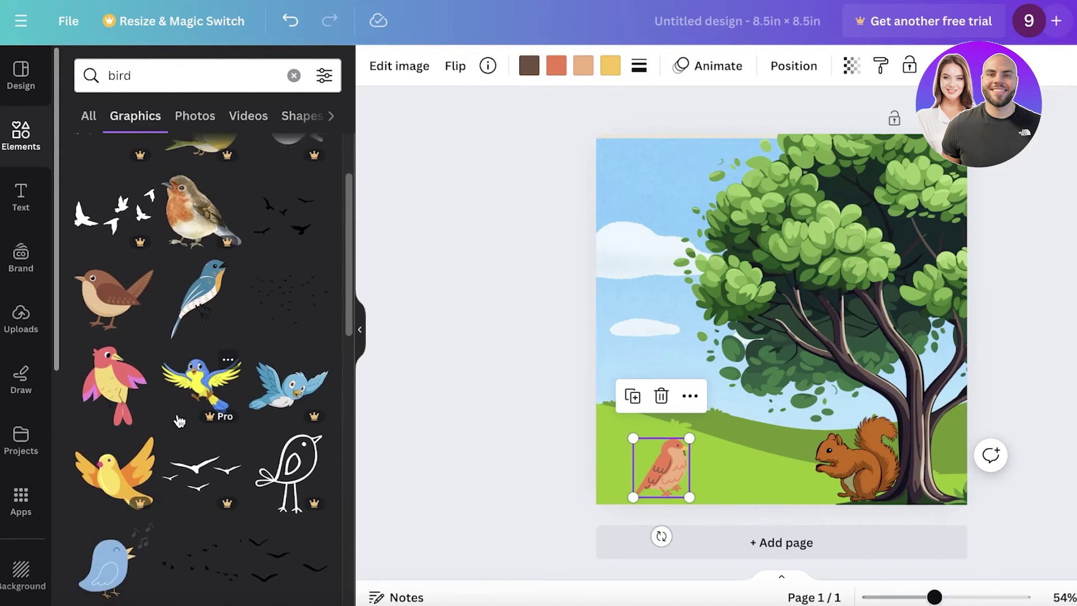
{"action": "scroll", "coordinate": [136, 467], "scroll_direction": "down", "scroll_amount": 5}
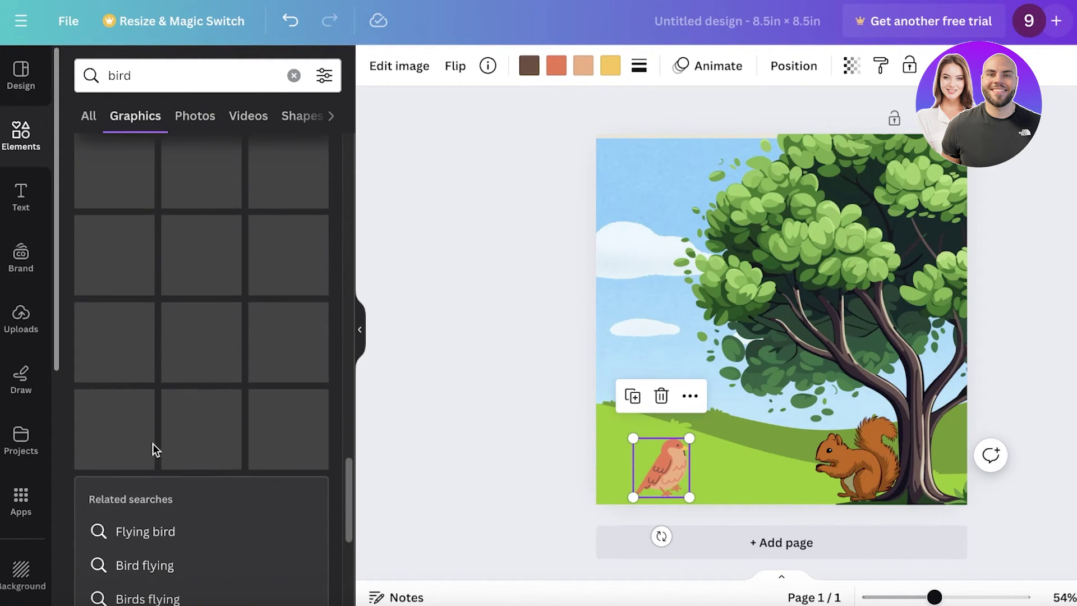
{"action": "left_click_drag", "start_coordinate": [280, 353], "coordinate": [689, 164]}
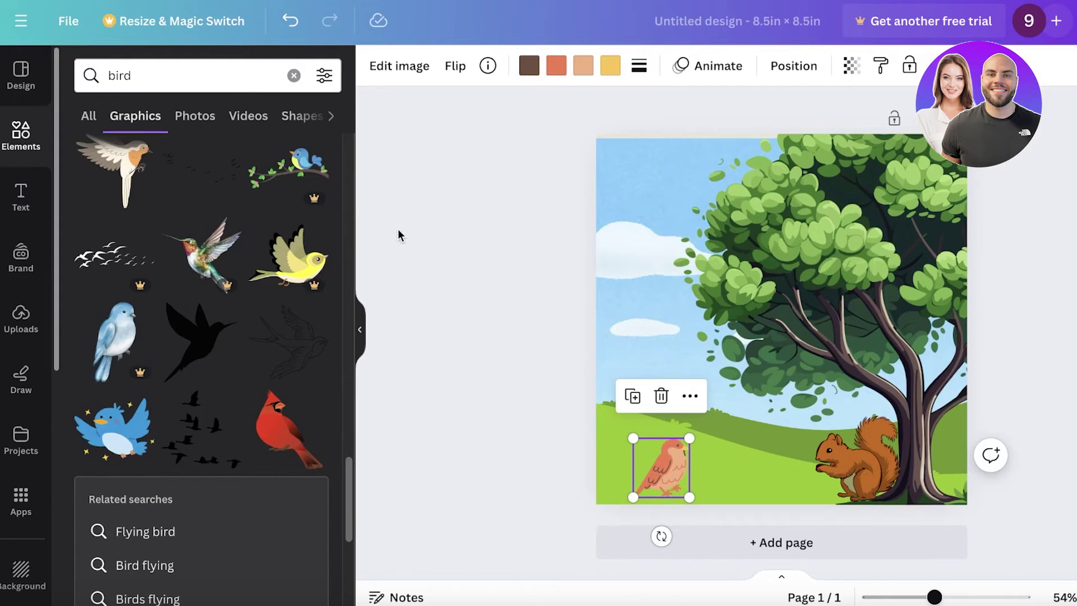
{"action": "scroll", "coordinate": [202, 337], "scroll_direction": "down", "scroll_amount": 5}
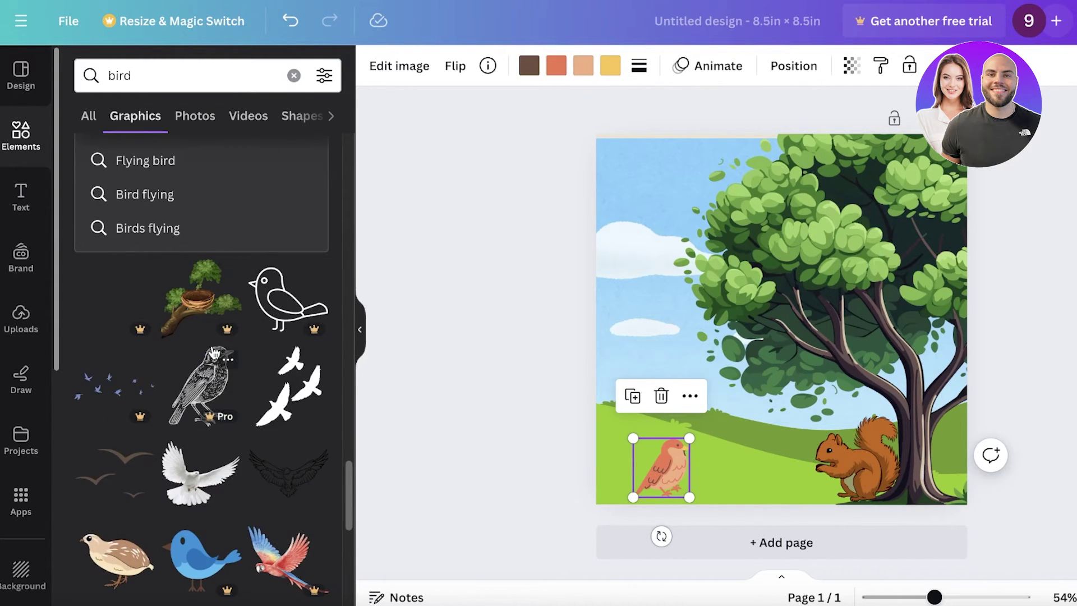
{"action": "scroll", "coordinate": [213, 314], "scroll_direction": "down", "scroll_amount": 5}
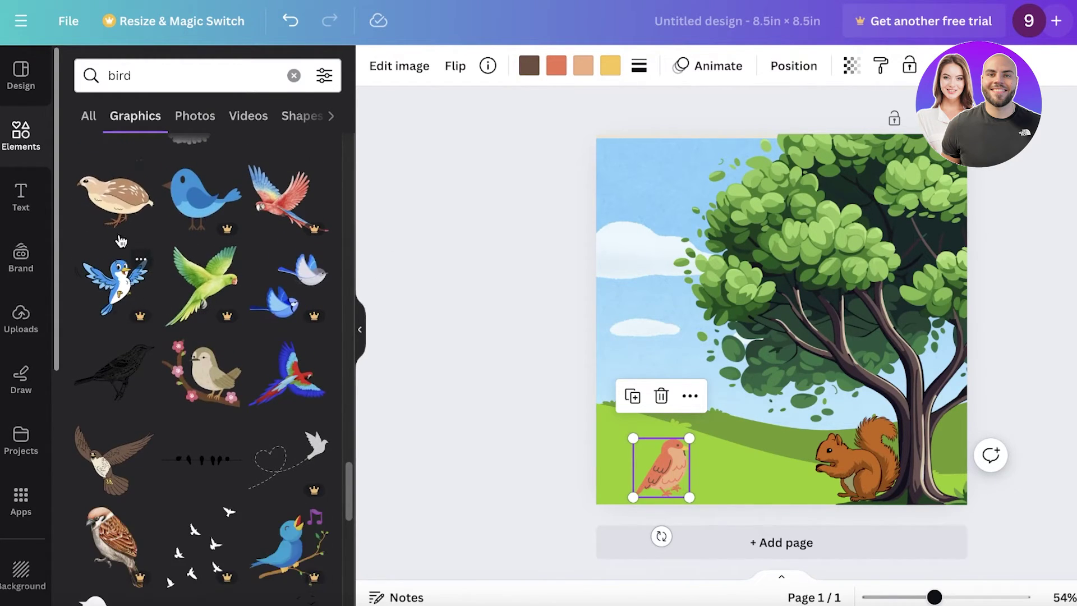
{"action": "scroll", "coordinate": [185, 381], "scroll_direction": "down", "scroll_amount": 3}
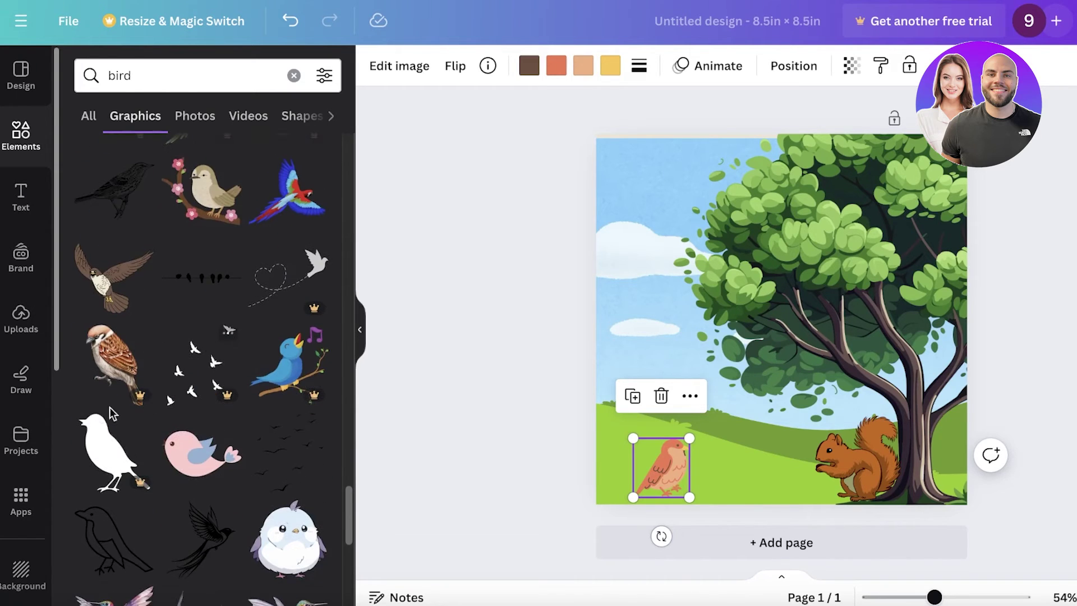
{"action": "scroll", "coordinate": [281, 505], "scroll_direction": "down", "scroll_amount": 1}
{"action": "left_click", "coordinate": [288, 496]}
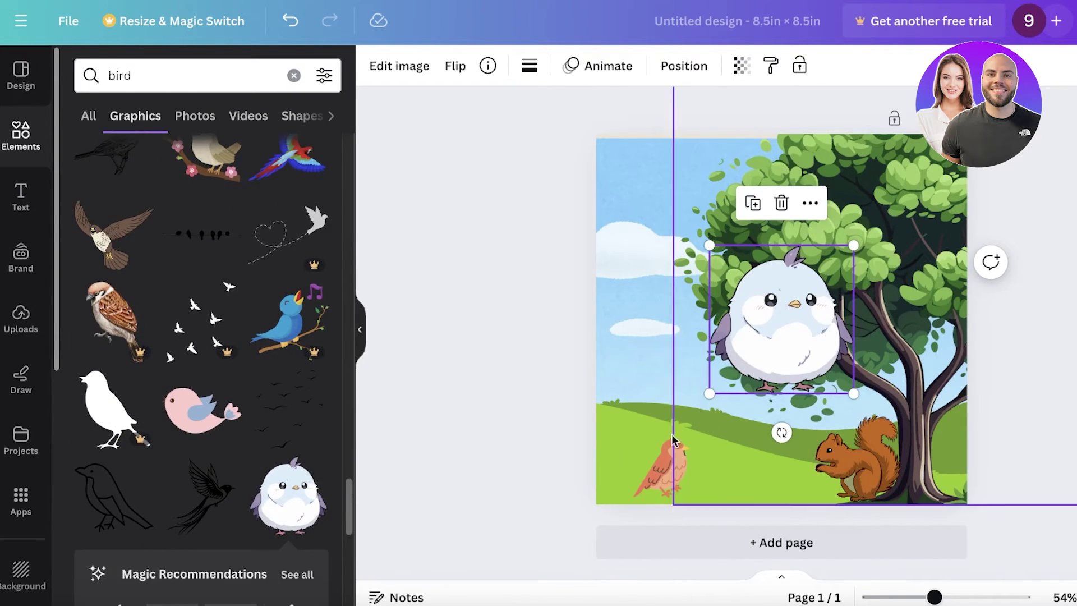
Delete the pink bird and put the chubby bird, shrunk to a similar size, in its place on the grass
{"action": "left_click", "coordinate": [648, 482]}
{"action": "scroll", "coordinate": [187, 387], "scroll_direction": "down", "scroll_amount": 3}
{"action": "key", "text": "Delete"}
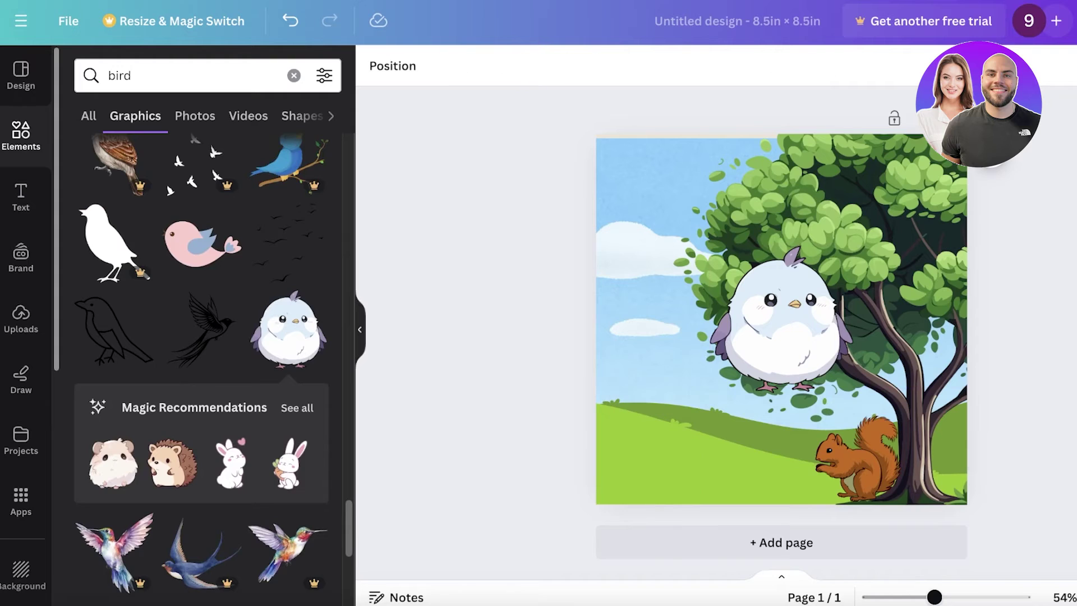
{"action": "left_click", "coordinate": [804, 365]}
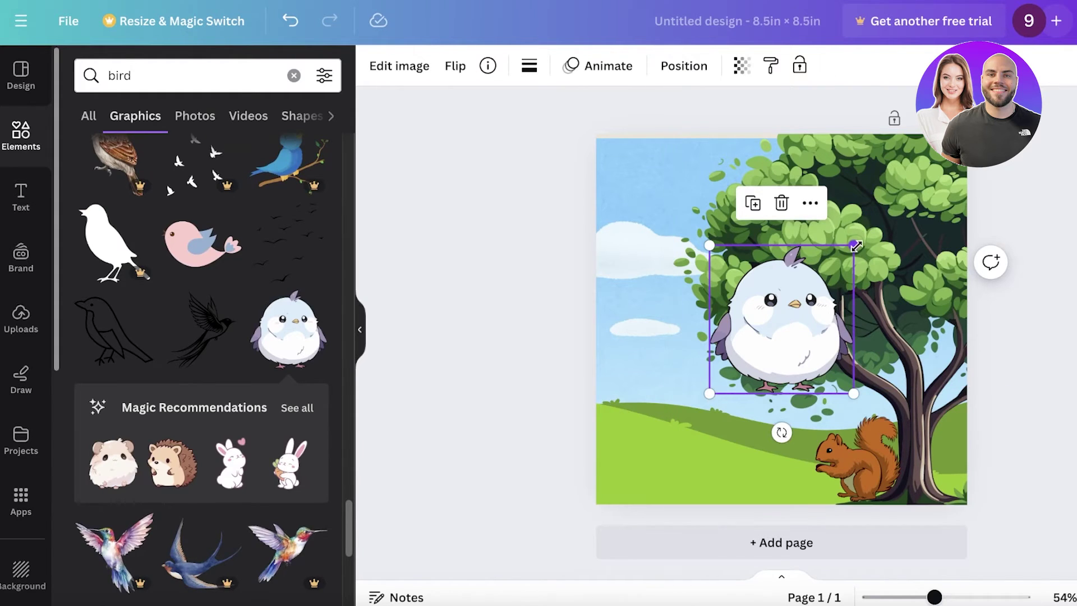
{"action": "left_click_drag", "start_coordinate": [855, 246], "coordinate": [667, 457]}
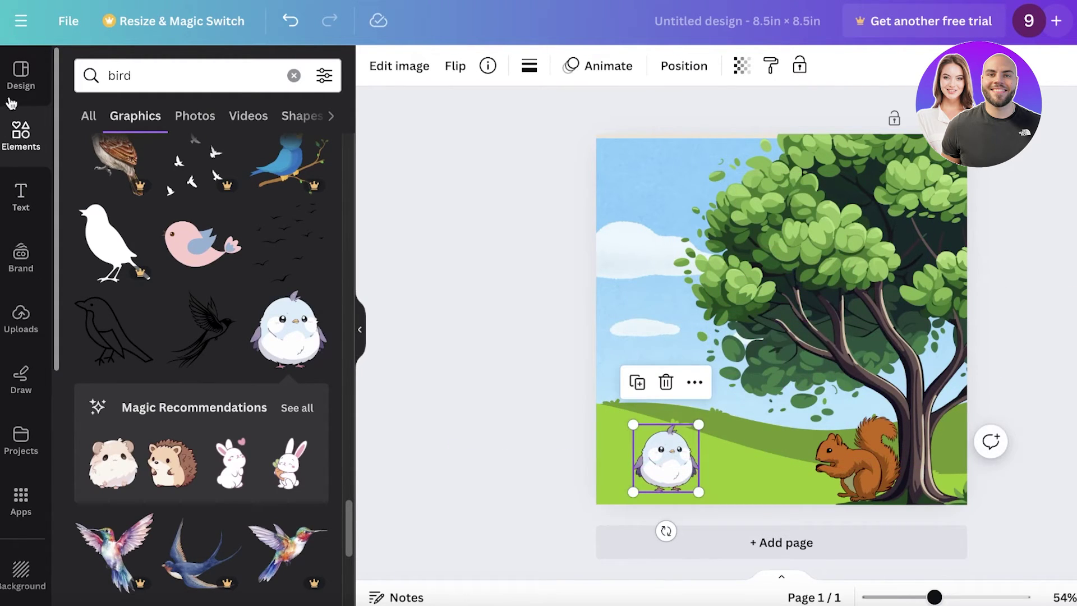
Search the graphics library for "bandage"
{"action": "left_click", "coordinate": [182, 73]}
{"action": "type", "text": "band"}
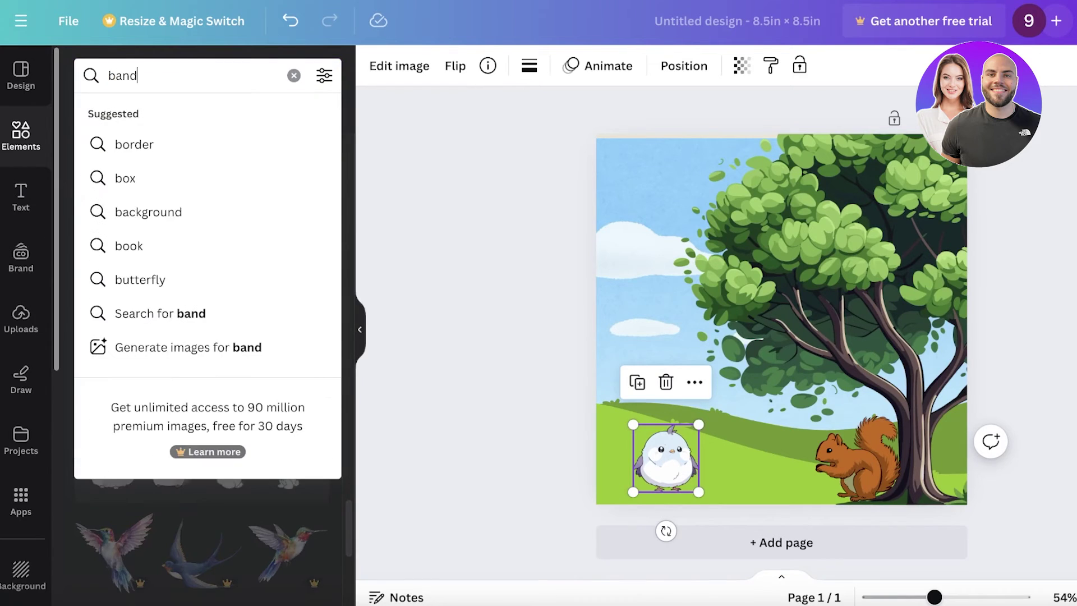
{"action": "type", "text": "age"}
{"action": "key", "text": "Return"}
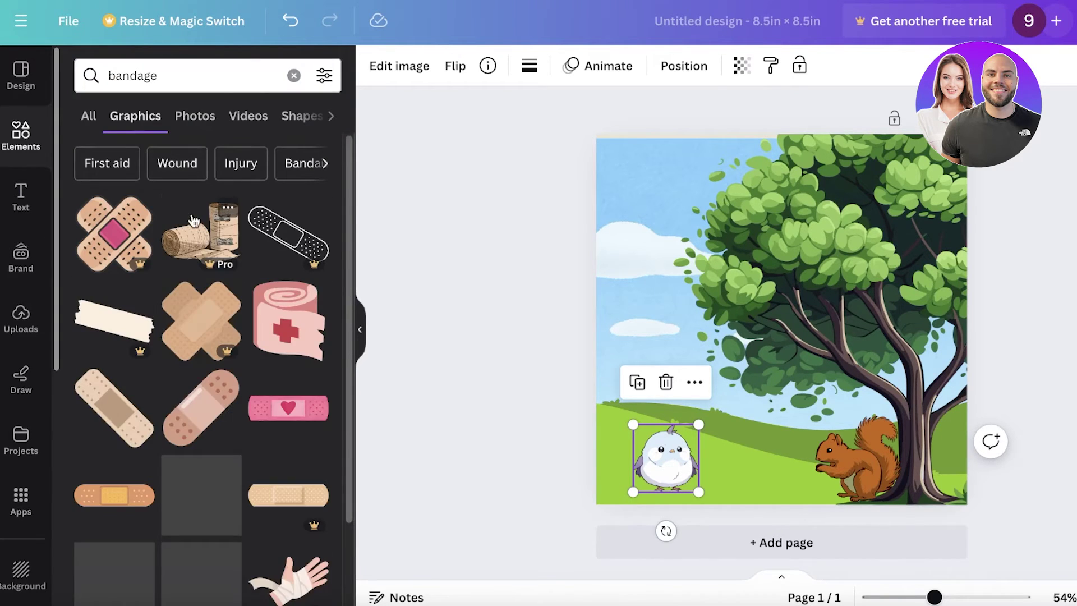
{"action": "left_click", "coordinate": [293, 76]}
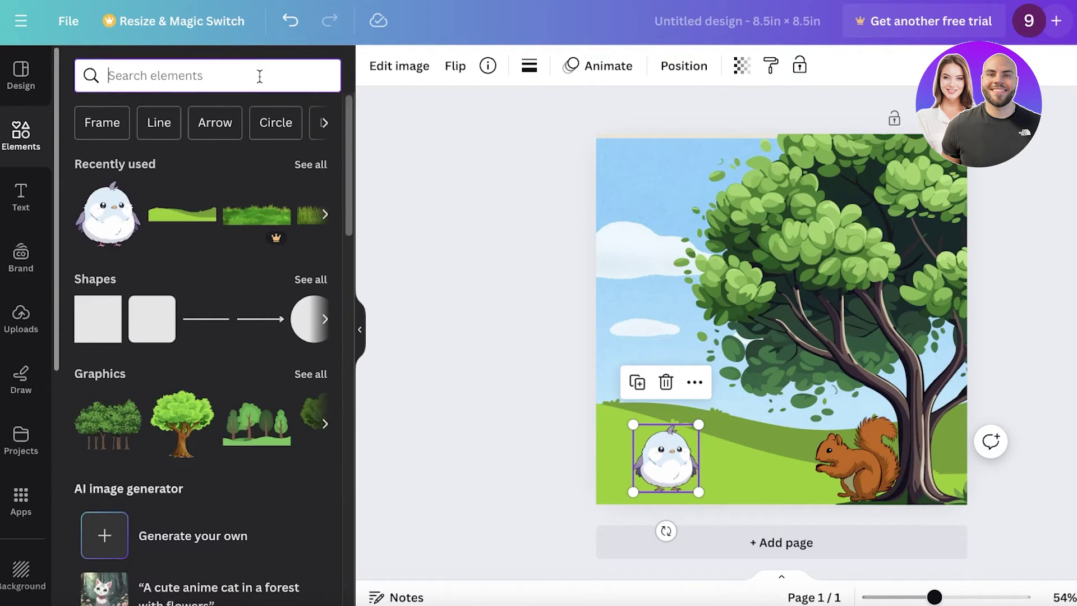
{"action": "type", "text": "bandage"}
{"action": "key", "text": "Return"}
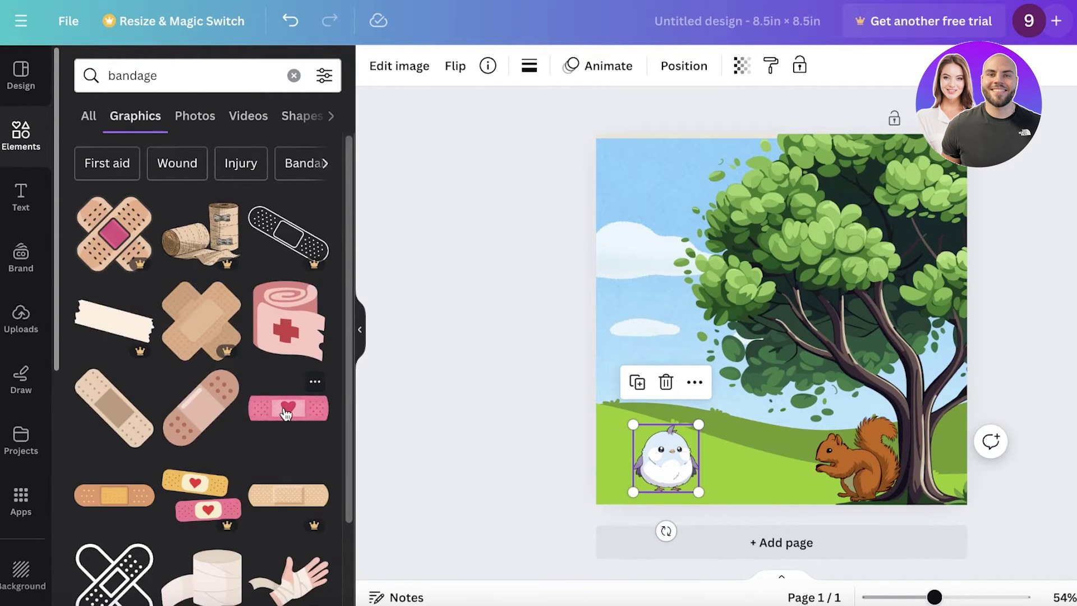
Add the pink heart bandage, shrink it and place it across the chubby bird's wing
{"action": "left_click", "coordinate": [285, 413]}
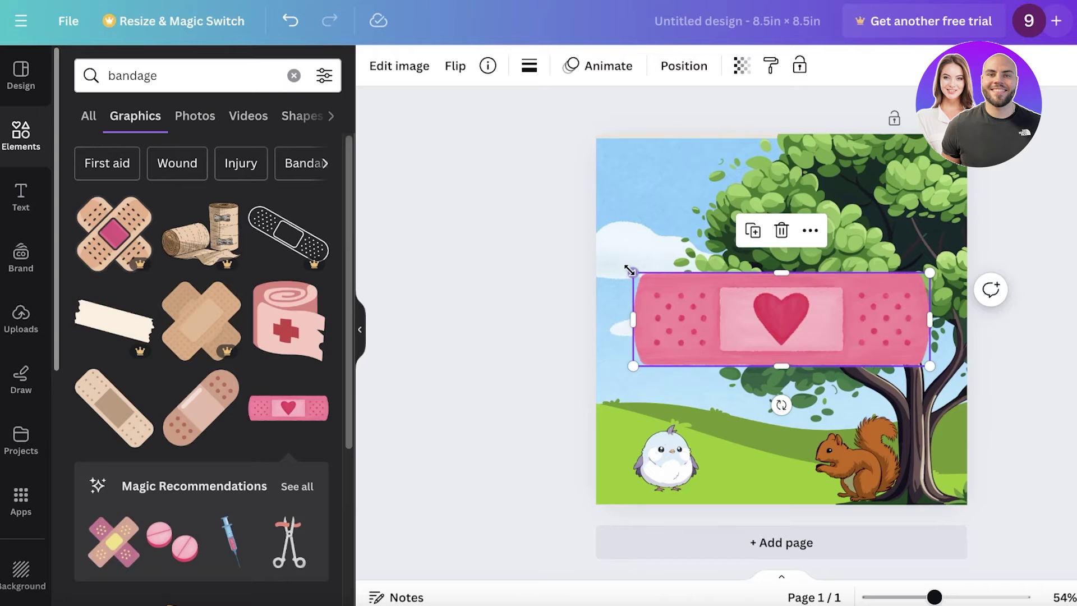
{"action": "left_click_drag", "start_coordinate": [635, 273], "coordinate": [661, 514]}
{"action": "left_click", "coordinate": [1071, 240]}
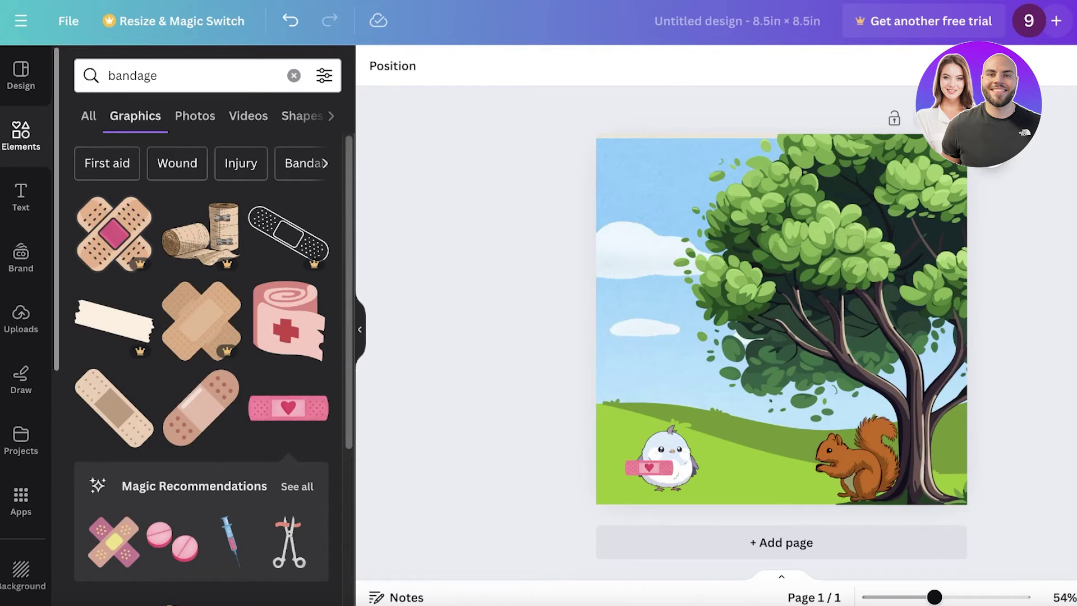
Duplicate the finished scene page twice to make three identical pages
{"action": "left_click", "coordinate": [925, 117]}
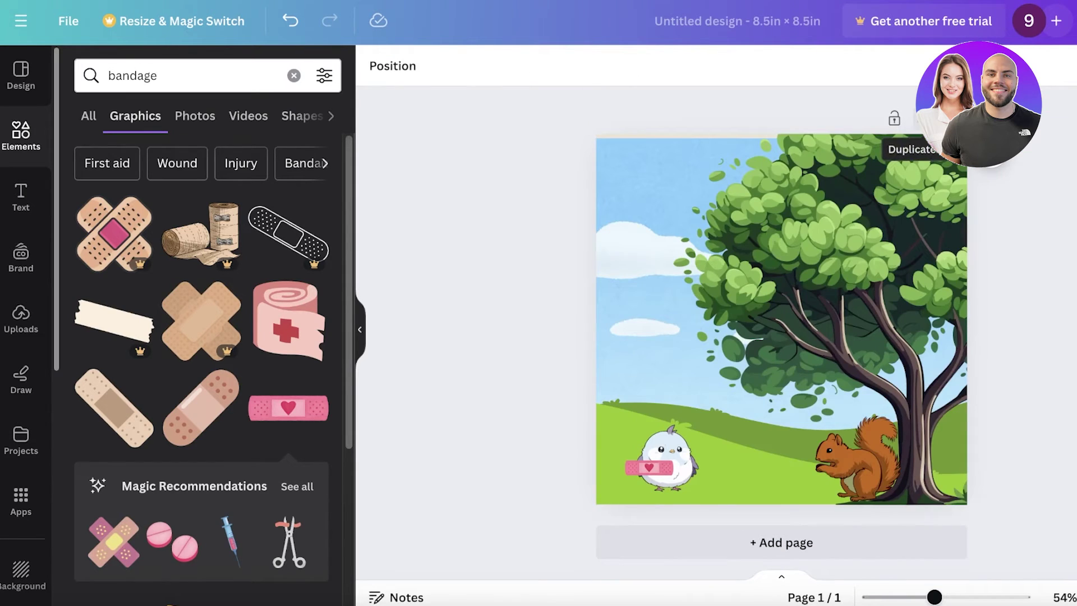
{"action": "left_click", "coordinate": [913, 119]}
{"action": "left_click", "coordinate": [886, 120]}
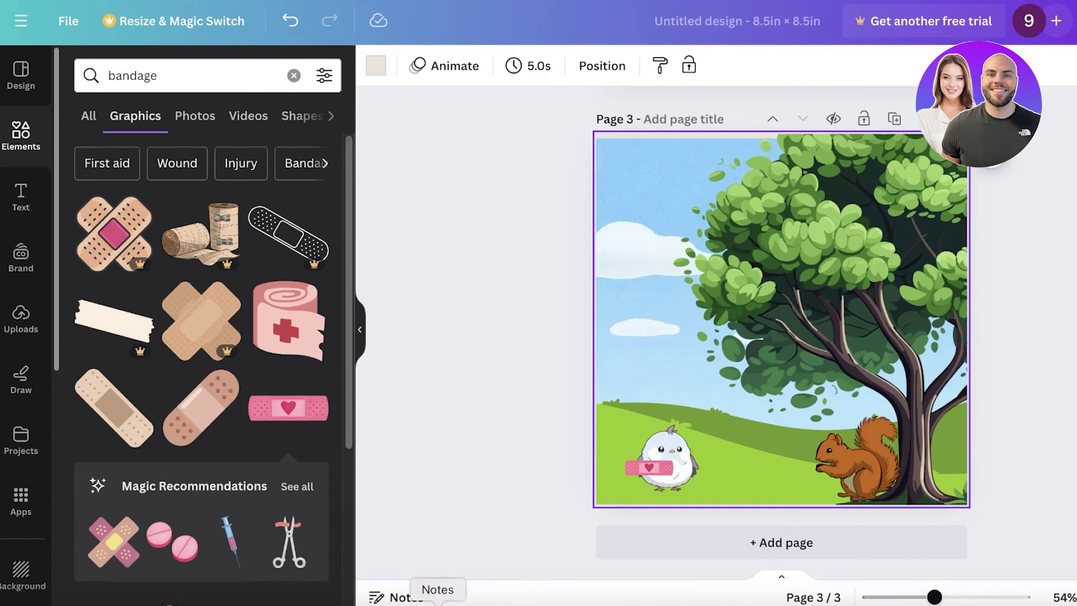
Switch to the notes app and copy the story's first line, from "In a tall oak tree" to "a broken wing."
{"action": "left_click", "coordinate": [437, 604]}
{"action": "left_click", "coordinate": [532, 218]}
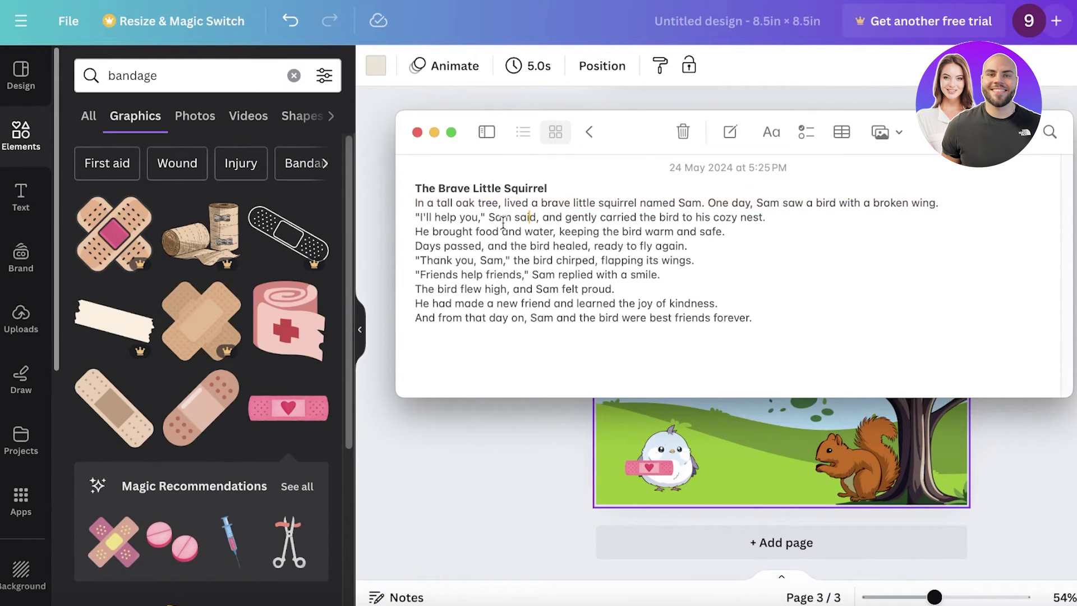
{"action": "left_click_drag", "start_coordinate": [415, 203], "coordinate": [945, 197]}
{"action": "right_click", "coordinate": [879, 202]}
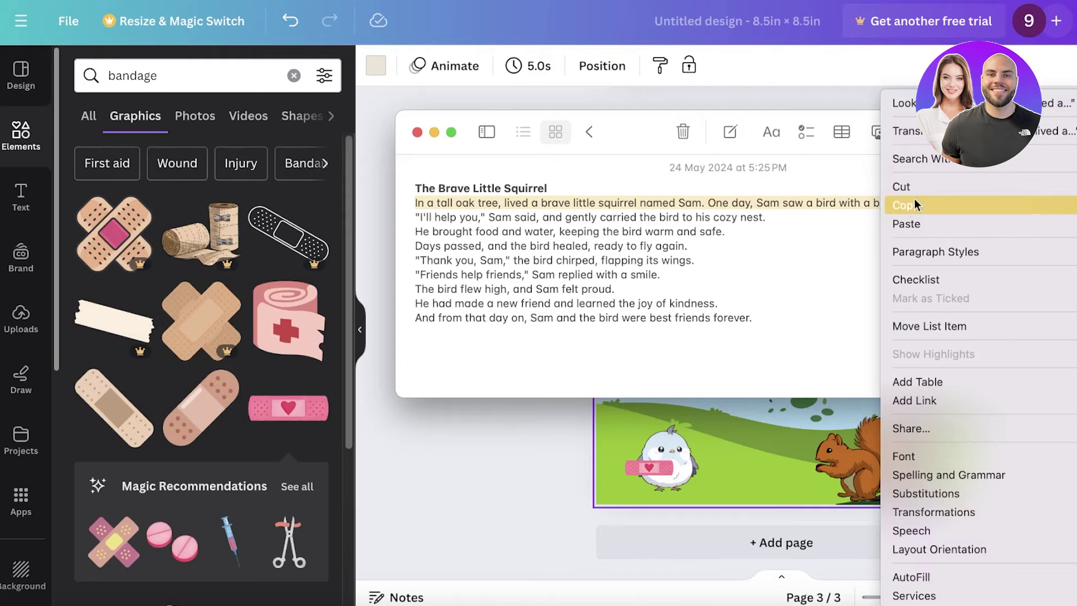
{"action": "left_click", "coordinate": [908, 203]}
Return to Canva and paste the copied story line onto page 1
{"action": "key", "text": "super+Tab"}
{"action": "scroll", "coordinate": [1027, 217], "scroll_direction": "up", "scroll_amount": 1}
{"action": "scroll", "coordinate": [1028, 217], "scroll_direction": "up", "scroll_amount": 10}
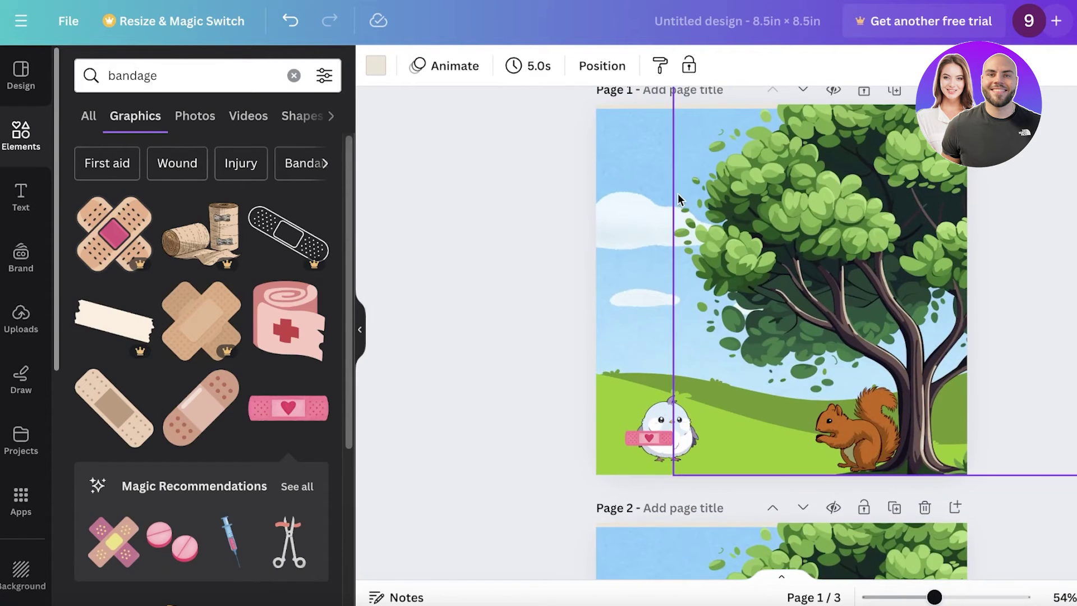
{"action": "key", "text": "ctrl+v"}
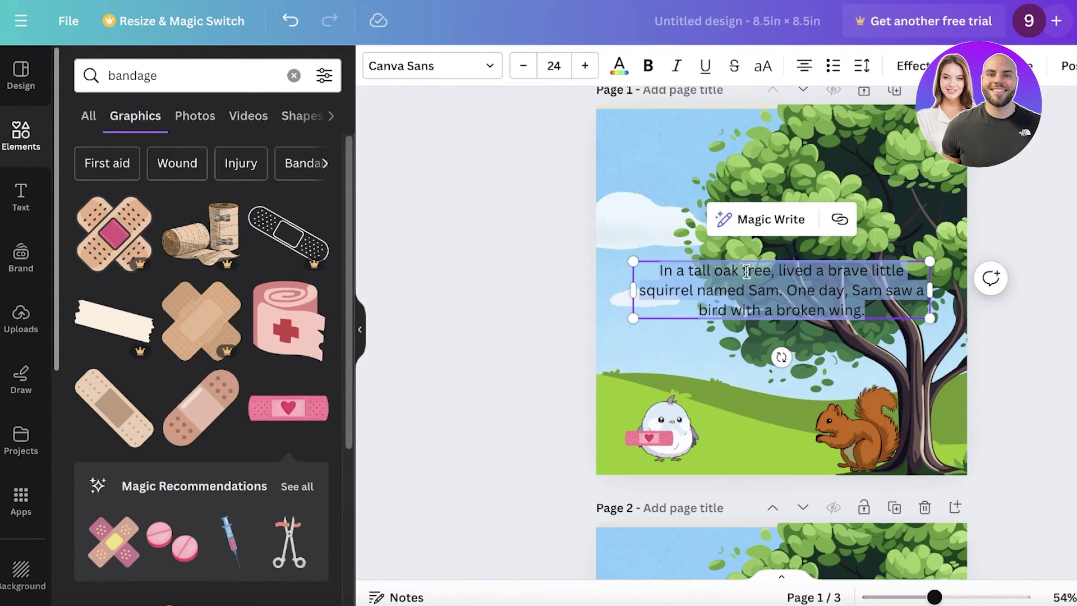
Try Impact on the story text, then set its font to League Spartan
{"action": "left_click", "coordinate": [465, 75]}
{"action": "left_click", "coordinate": [115, 379]}
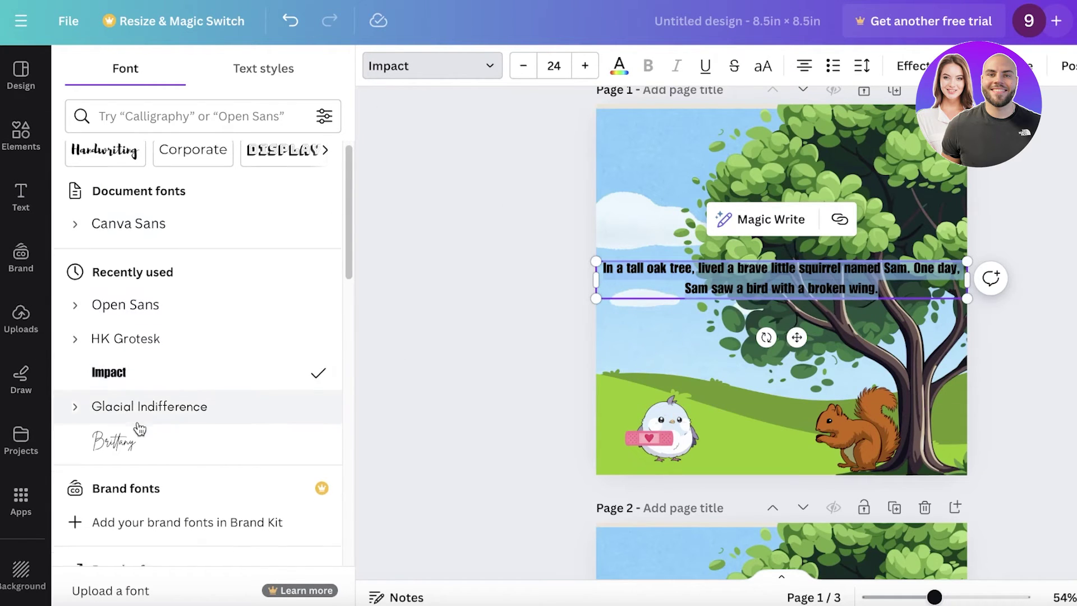
{"action": "scroll", "coordinate": [137, 393], "scroll_direction": "down", "scroll_amount": 5}
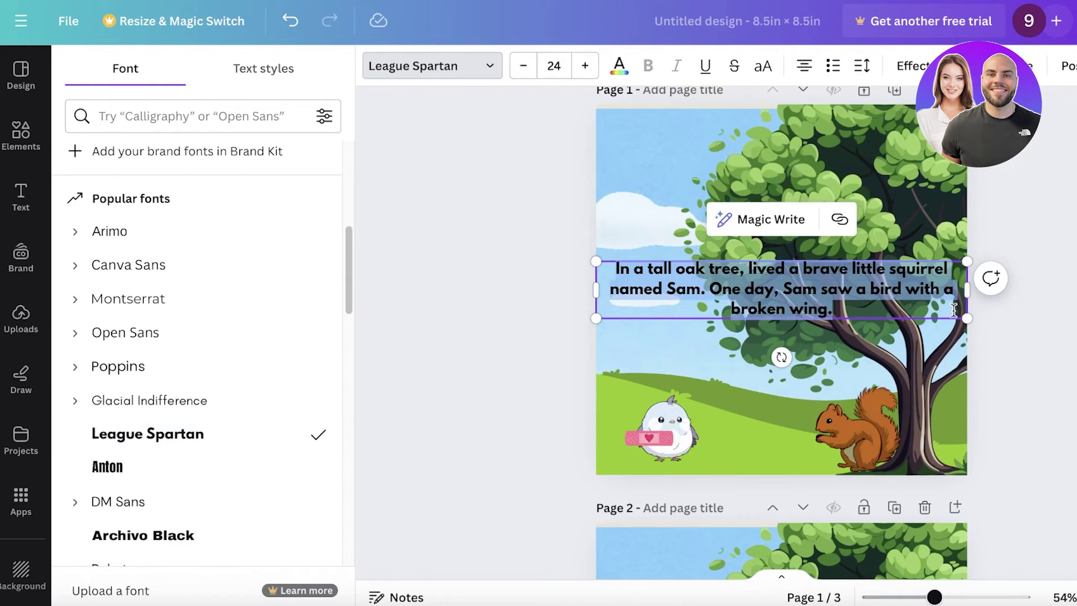
Shrink the story text box to about 4.6 x 1.4 in and move it up over the sky and treetop
{"action": "left_click_drag", "start_coordinate": [966, 317], "coordinate": [786, 354]}
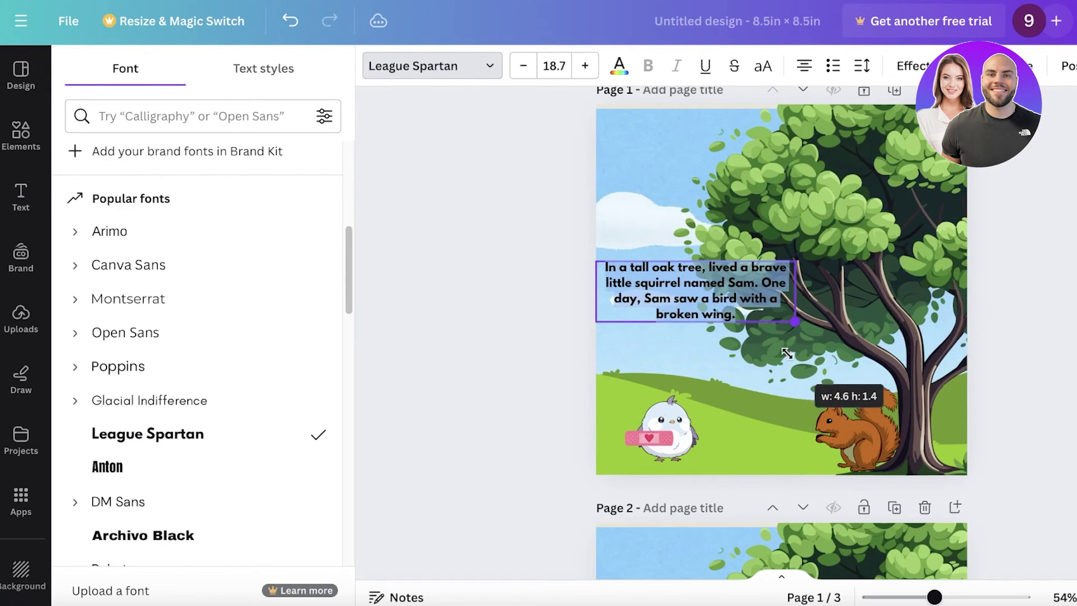
{"action": "left_click", "coordinate": [432, 66]}
{"action": "left_click", "coordinate": [682, 267]}
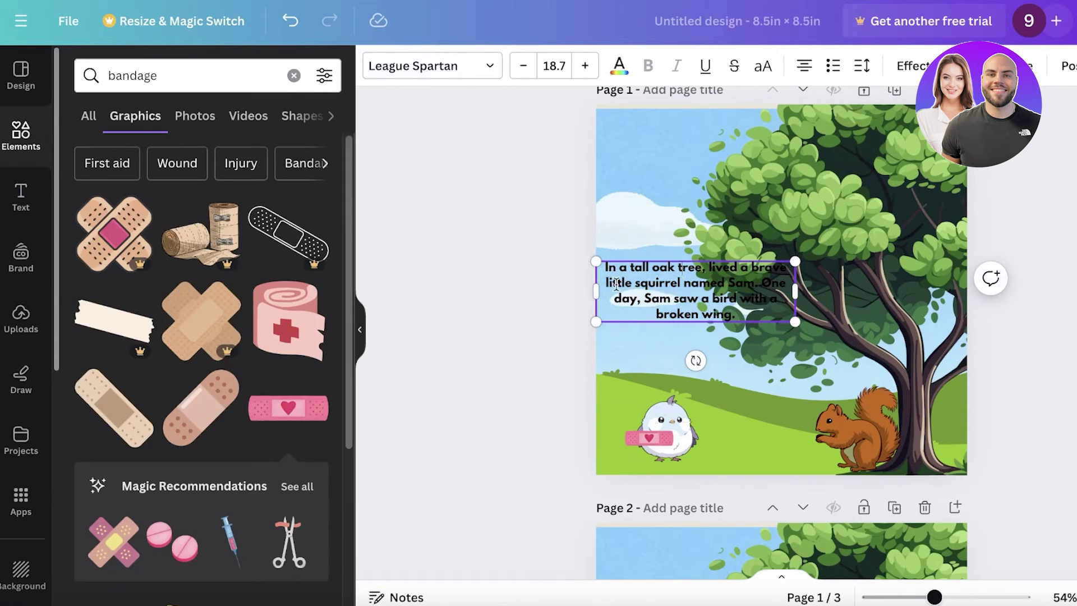
{"action": "left_click_drag", "start_coordinate": [616, 283], "coordinate": [656, 180]}
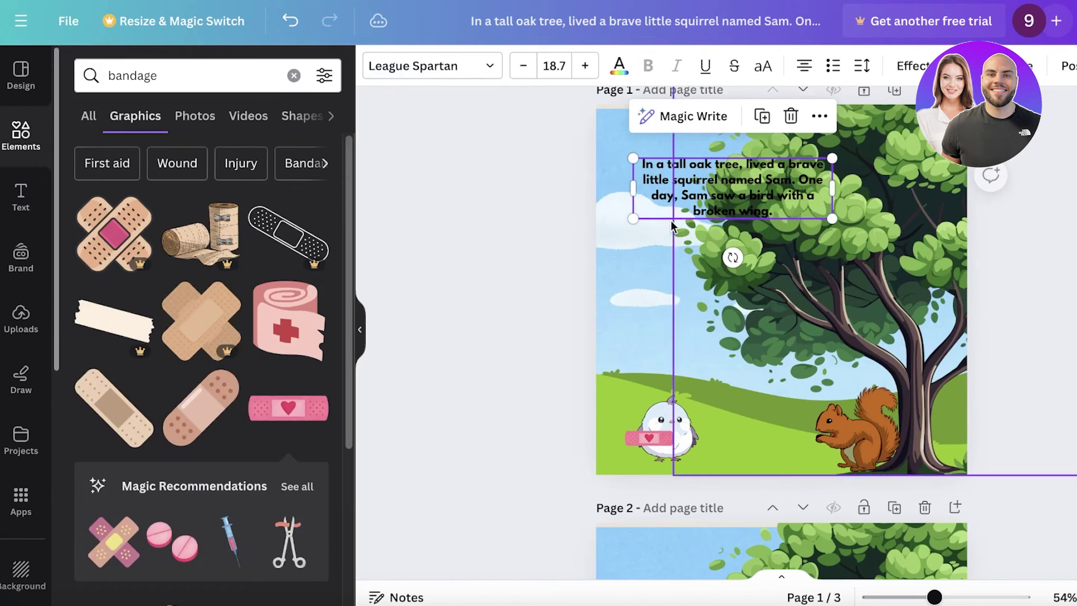
{"action": "left_click_drag", "start_coordinate": [671, 224], "coordinate": [671, 224]}
Clear the "bandage" search and browse the default element categories for something to place behind the story text
{"action": "left_click", "coordinate": [21, 196]}
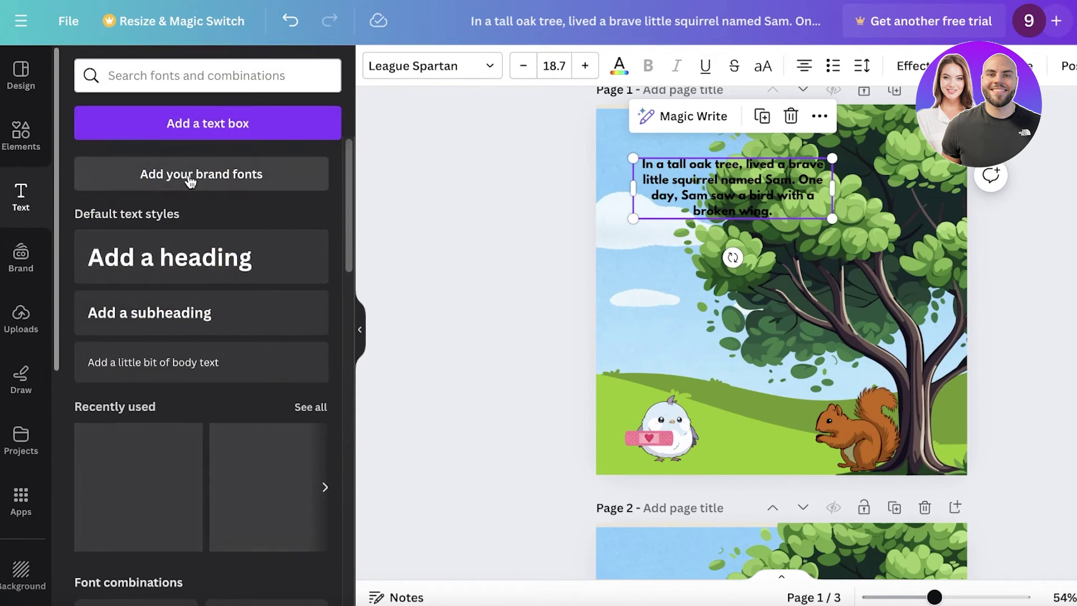
{"action": "left_click", "coordinate": [192, 62]}
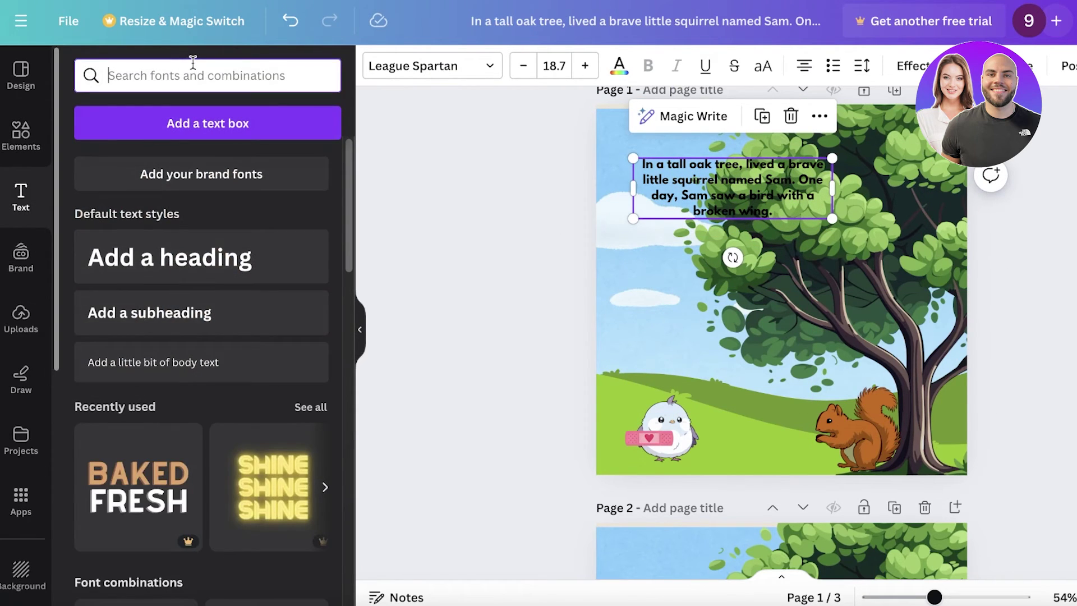
{"action": "left_click", "coordinate": [27, 129]}
{"action": "left_click", "coordinate": [146, 79]}
{"action": "left_click", "coordinate": [294, 76]}
{"action": "scroll", "coordinate": [159, 240], "scroll_direction": "down", "scroll_amount": 10}
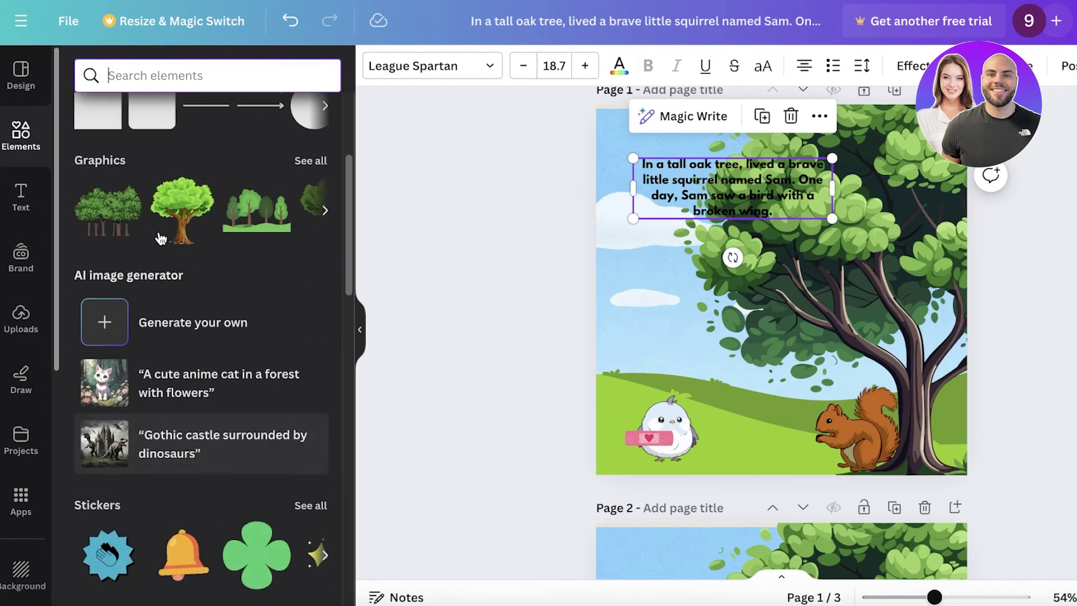
{"action": "scroll", "coordinate": [275, 443], "scroll_direction": "down", "scroll_amount": 3}
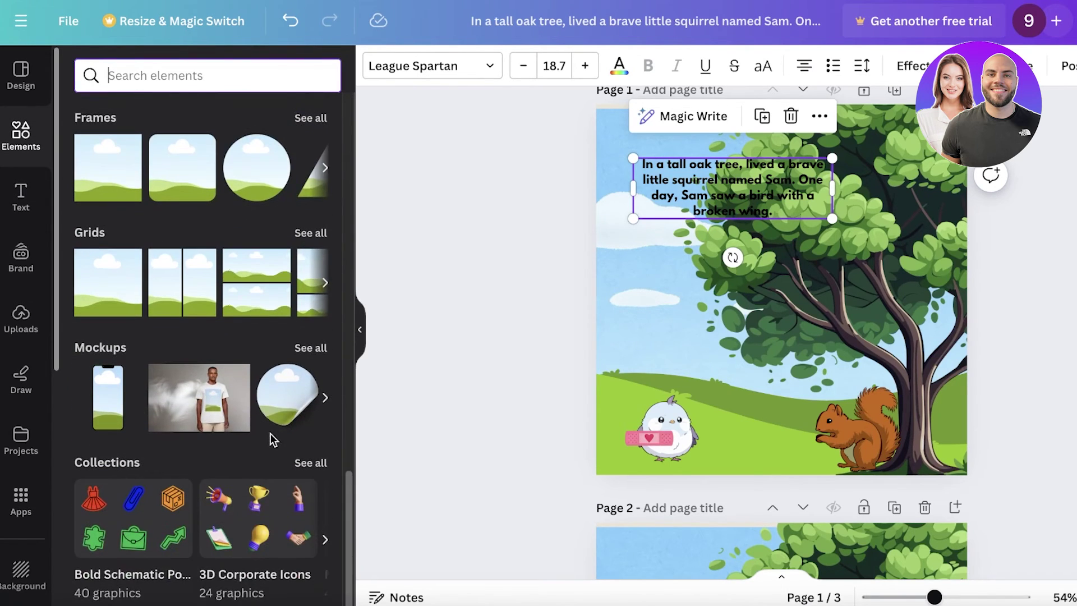
{"action": "scroll", "coordinate": [205, 102], "scroll_direction": "up", "scroll_amount": 10}
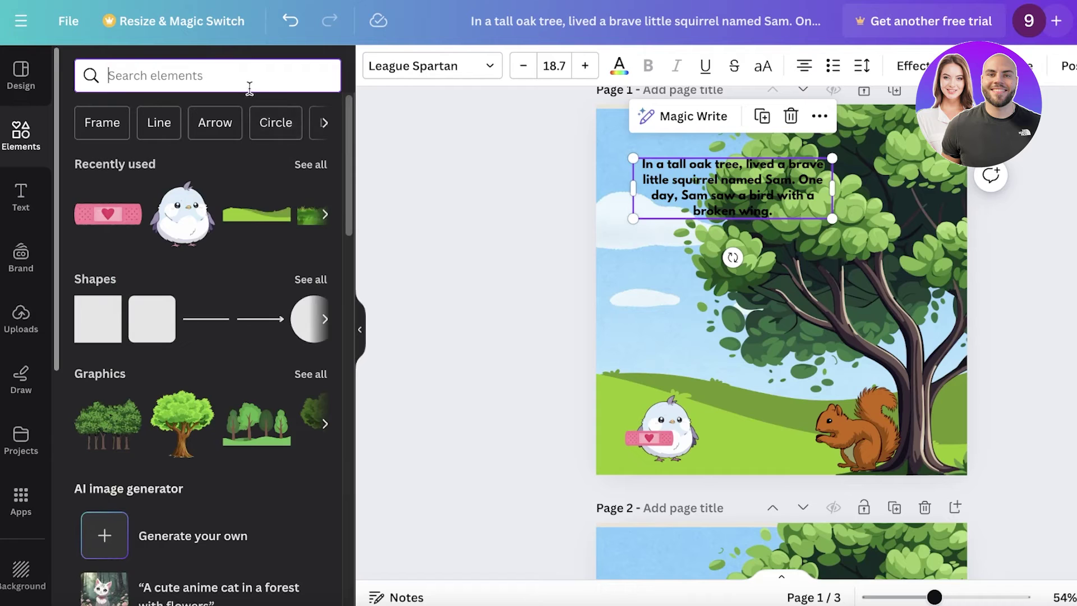
Search the elements for "shapes" and add a square shape to page 1
{"action": "left_click", "coordinate": [248, 83]}
{"action": "type", "text": "shapes"}
{"action": "key", "text": "Return"}
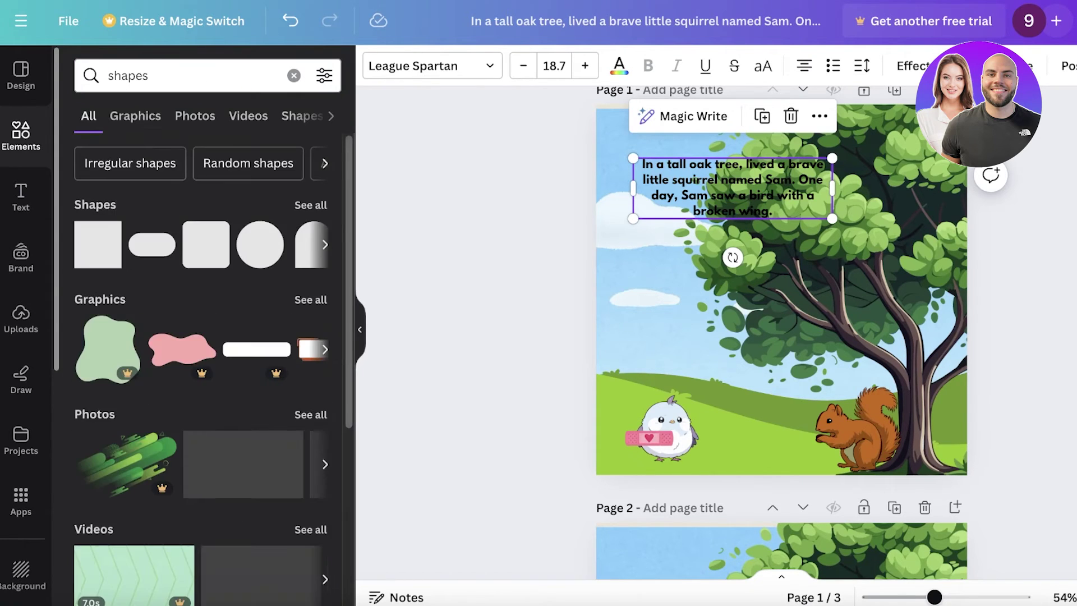
{"action": "left_click", "coordinate": [311, 205]}
{"action": "left_click", "coordinate": [115, 215]}
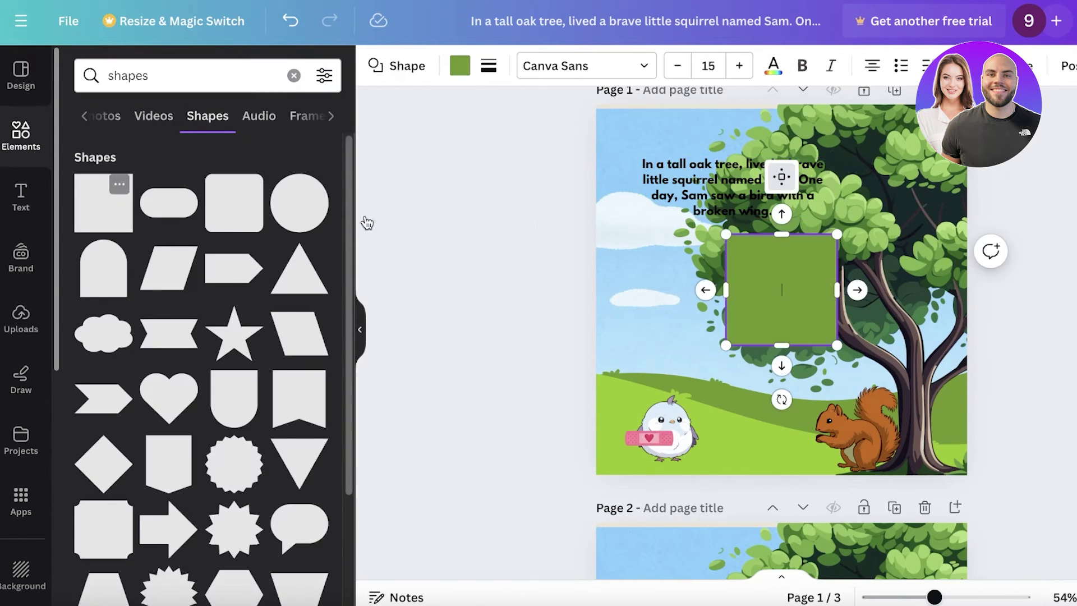
Place the square behind the story text and resize it into a rectangle matching the text box's width
{"action": "left_click", "coordinate": [484, 308]}
{"action": "left_click_drag", "start_coordinate": [804, 300], "coordinate": [699, 198]}
{"action": "left_click_drag", "start_coordinate": [732, 188], "coordinate": [849, 187]}
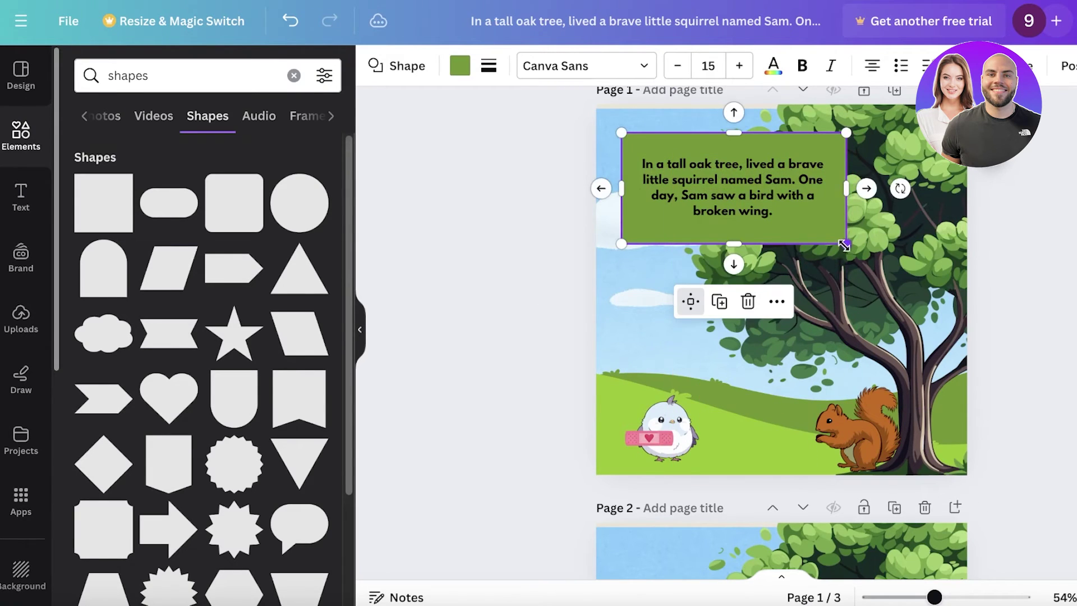
{"action": "left_click_drag", "start_coordinate": [844, 245], "coordinate": [808, 218]}
{"action": "left_click_drag", "start_coordinate": [671, 162], "coordinate": [684, 171]}
{"action": "left_click_drag", "start_coordinate": [821, 184], "coordinate": [831, 184]}
Fill the rectangle behind the story text with the beige document color
{"action": "left_click", "coordinate": [460, 65]}
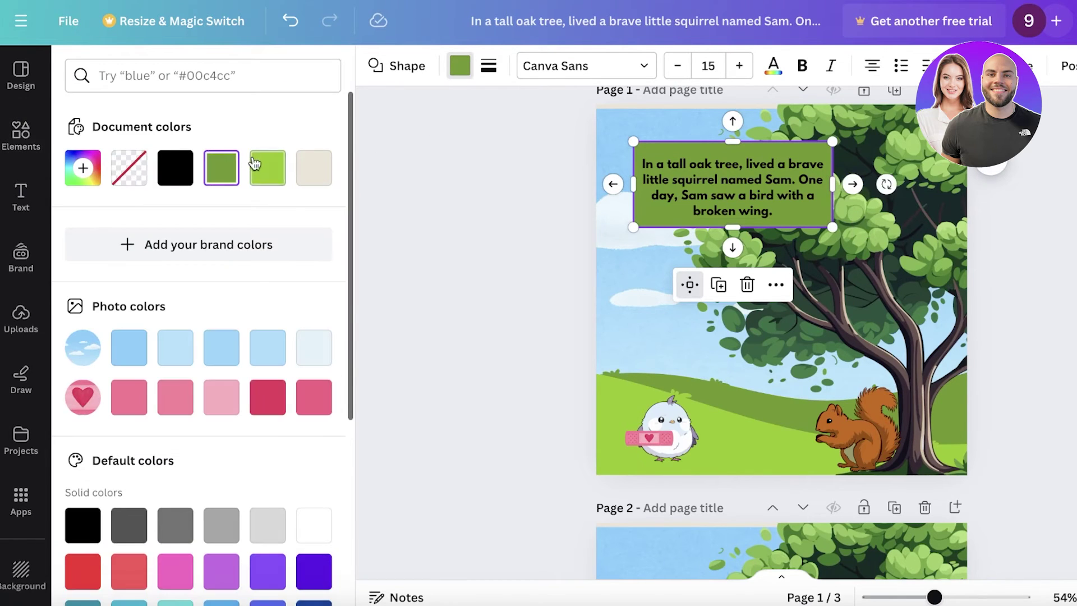
{"action": "left_click", "coordinate": [310, 174]}
{"action": "key", "text": "Escape"}
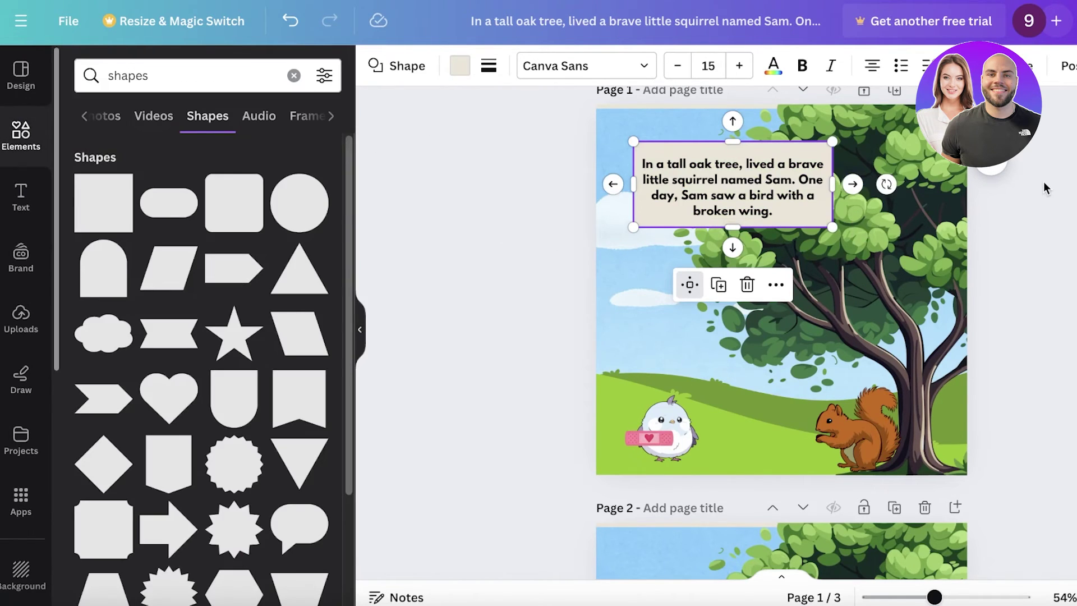
{"action": "left_click", "coordinate": [1045, 188]}
Delete the old duplicate pages and duplicate page 1 with its finished text panel
{"action": "left_click", "coordinate": [924, 507]}
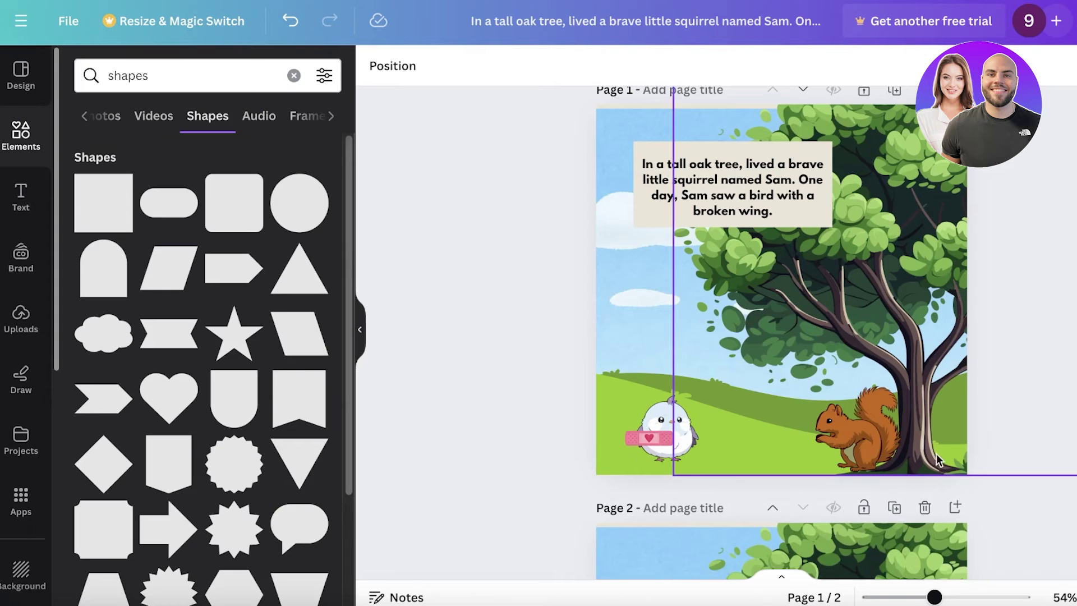
{"action": "left_click", "coordinate": [924, 507]}
{"action": "left_click", "coordinate": [924, 120]}
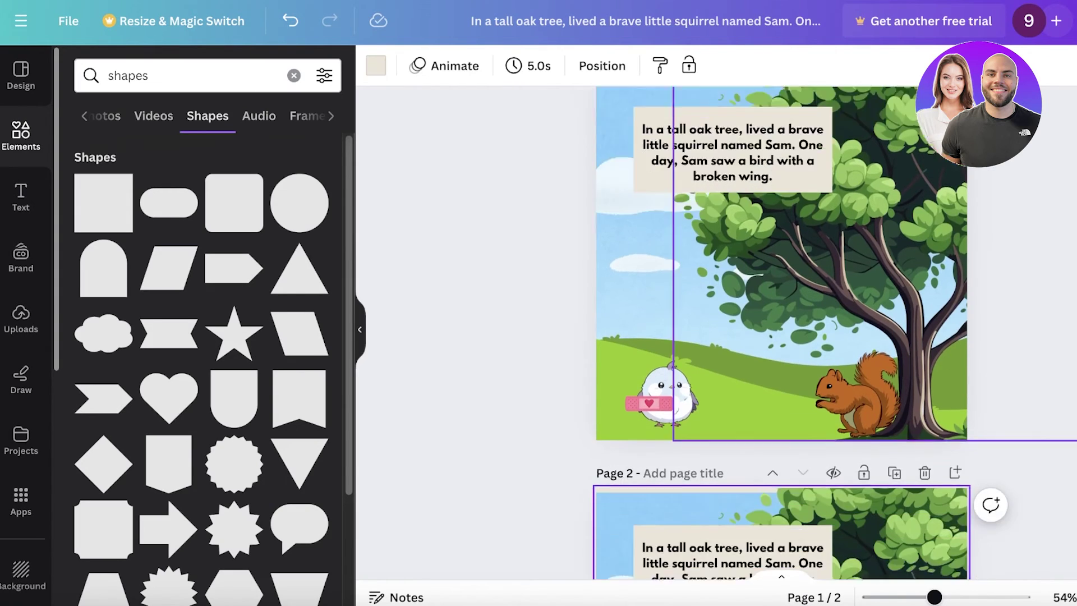
Switch to the notes app and copy the story's second line, from "I'll help you" to "his cozy nest."
{"action": "left_click", "coordinate": [438, 601]}
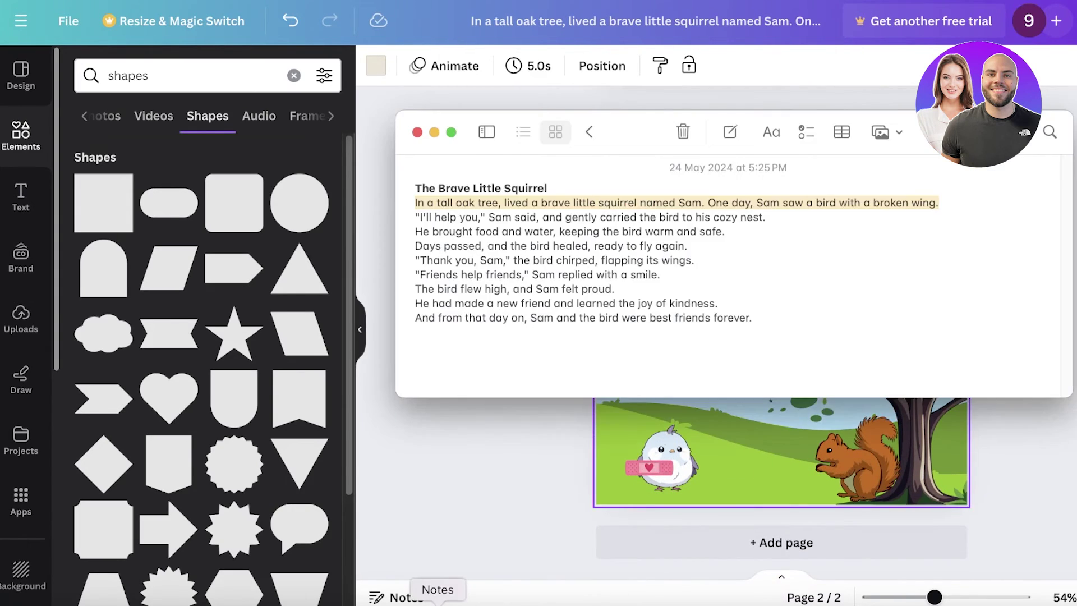
{"action": "triple_click", "coordinate": [564, 216]}
{"action": "right_click", "coordinate": [565, 216]}
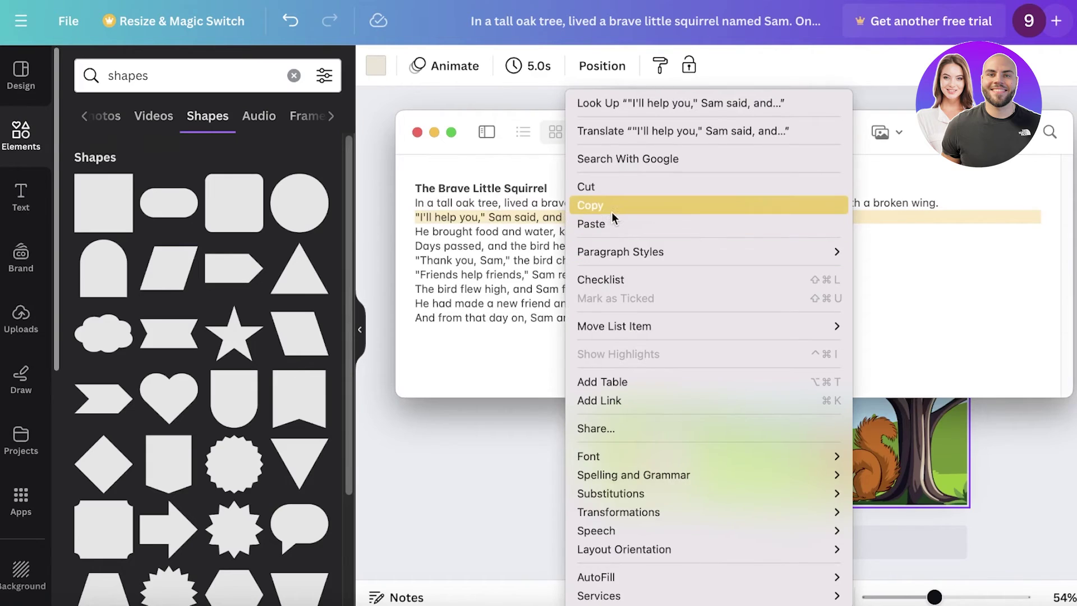
{"action": "left_click", "coordinate": [609, 209]}
Return to Canva, replace page 2's story text with the copied line, and remove the trailing line break
{"action": "left_click", "coordinate": [610, 92]}
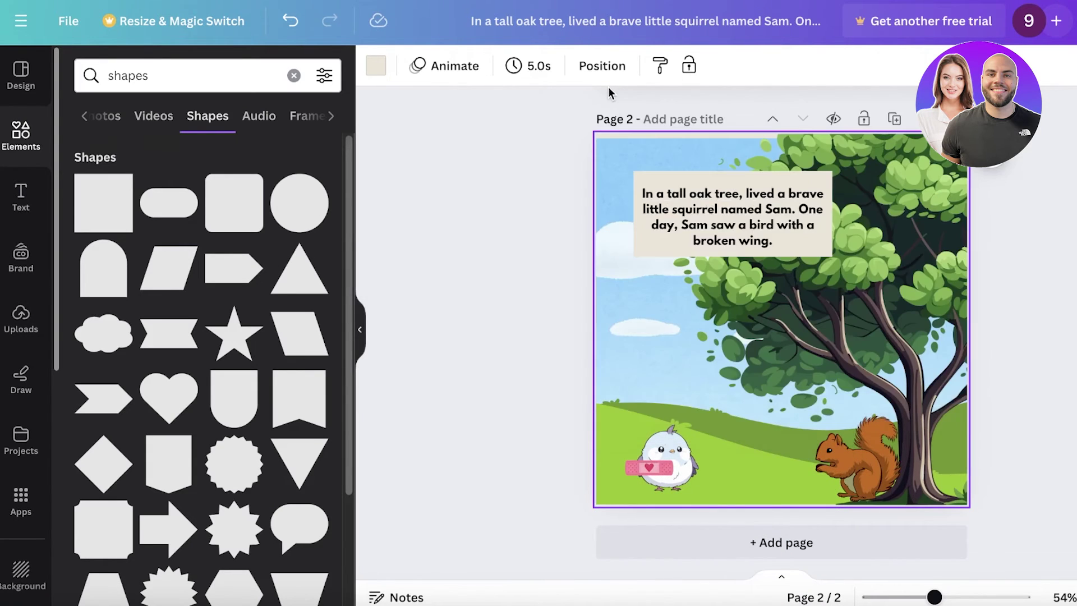
{"action": "double_click", "coordinate": [773, 236]}
{"action": "key", "text": "ctrl+v"}
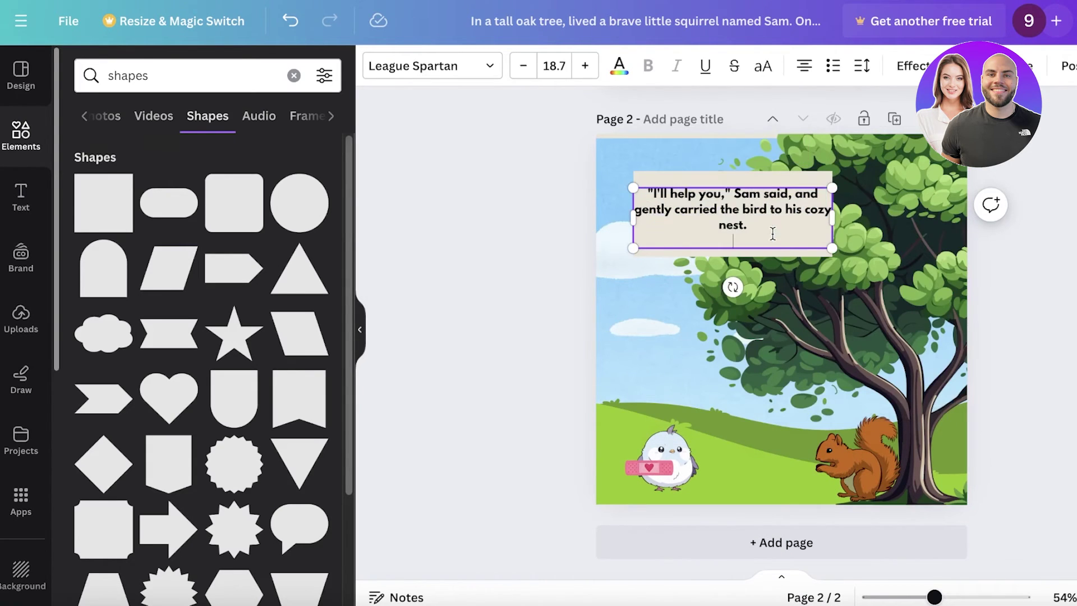
{"action": "key", "text": "BackSpace"}
{"action": "left_click", "coordinate": [1016, 306]}
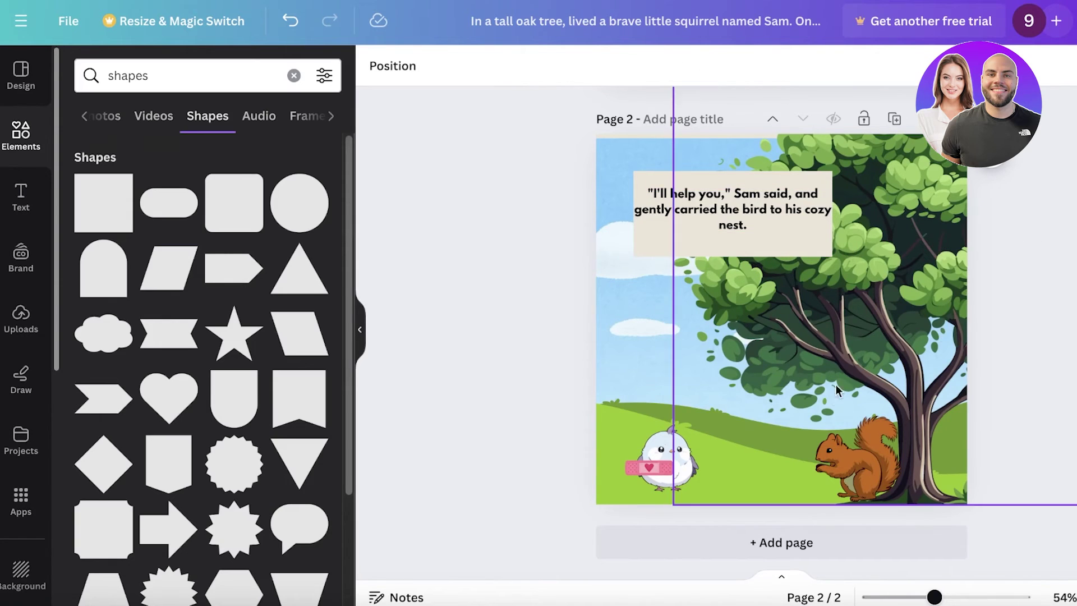
On page 2, move the bird without its bandage toward the middle and place the squirrel on its left side
{"action": "left_click_drag", "start_coordinate": [661, 470], "coordinate": [775, 460]}
{"action": "left_click_drag", "start_coordinate": [855, 465], "coordinate": [717, 465]}
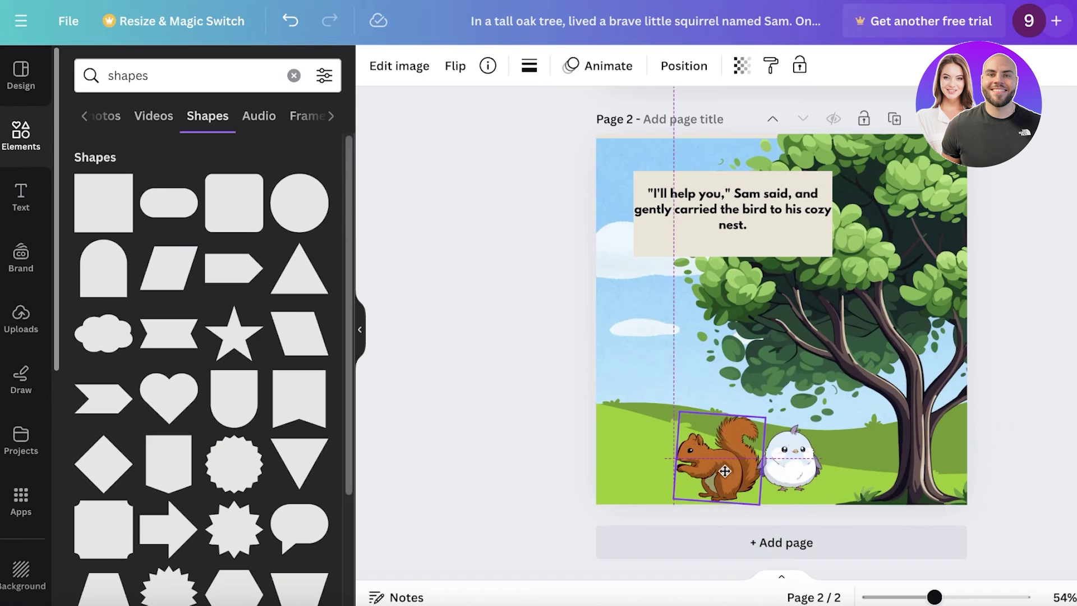
{"action": "right_click", "coordinate": [721, 462]}
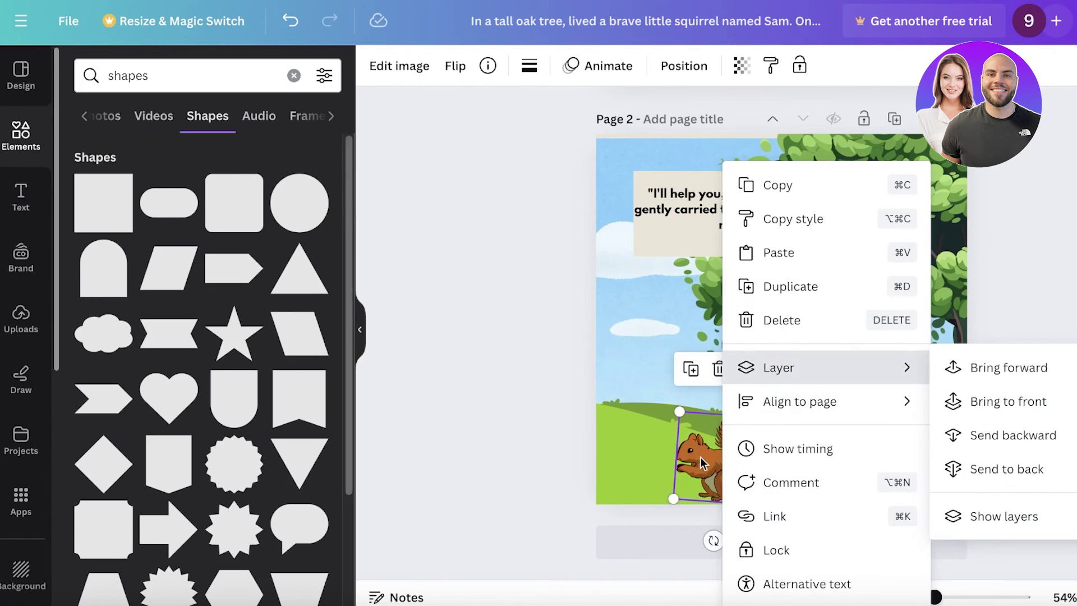
{"action": "left_click", "coordinate": [702, 459]}
Flip the squirrel horizontally to face the bird, and move both animals slightly up the grass
{"action": "left_click", "coordinate": [455, 65]}
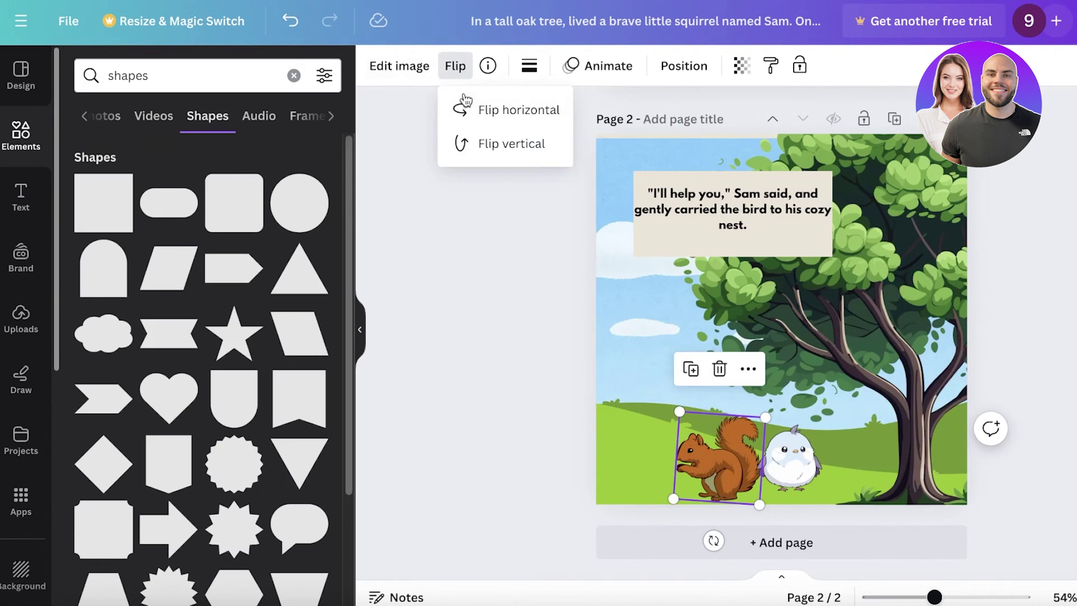
{"action": "left_click", "coordinate": [477, 112]}
{"action": "left_click_drag", "start_coordinate": [722, 483], "coordinate": [775, 435]}
{"action": "left_click", "coordinate": [782, 457]}
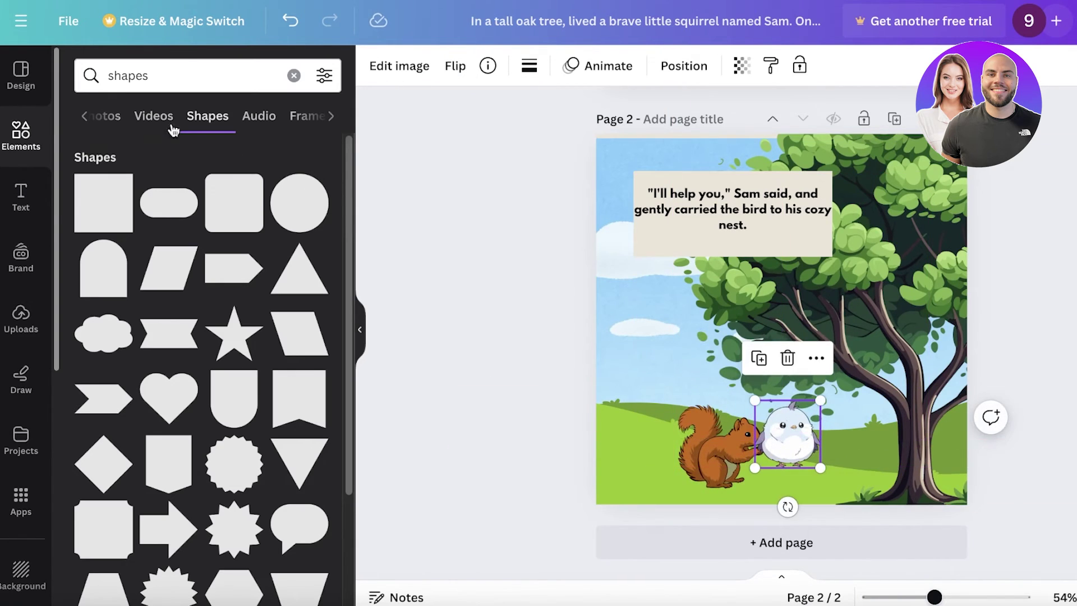
Search the elements for "nest" and browse all matching graphics
{"action": "left_click", "coordinate": [32, 133]}
{"action": "left_click", "coordinate": [157, 79]}
{"action": "type", "text": "nest"}
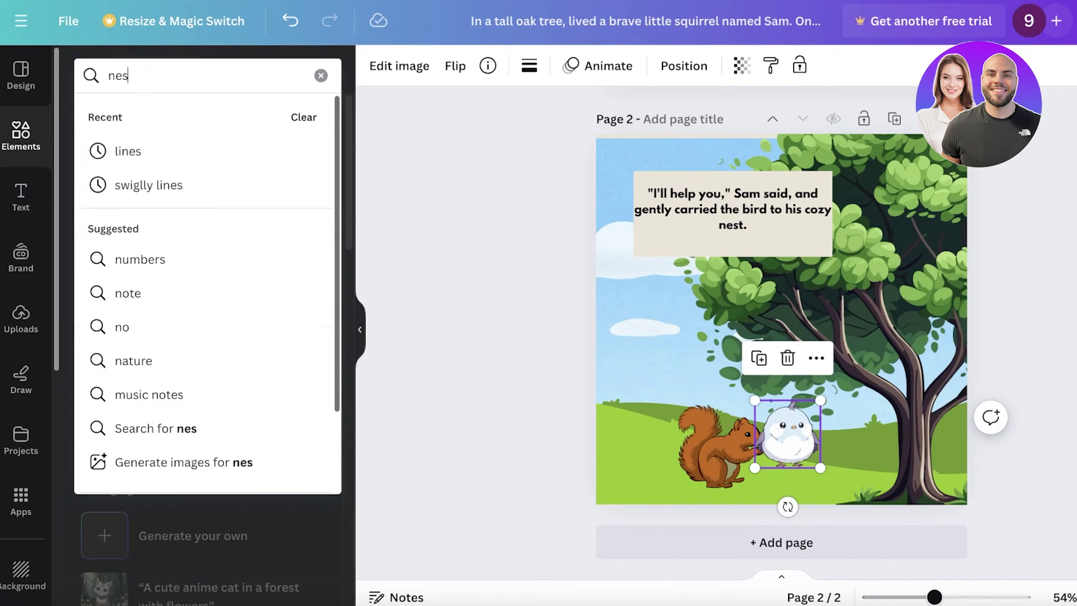
{"action": "key", "text": "Return"}
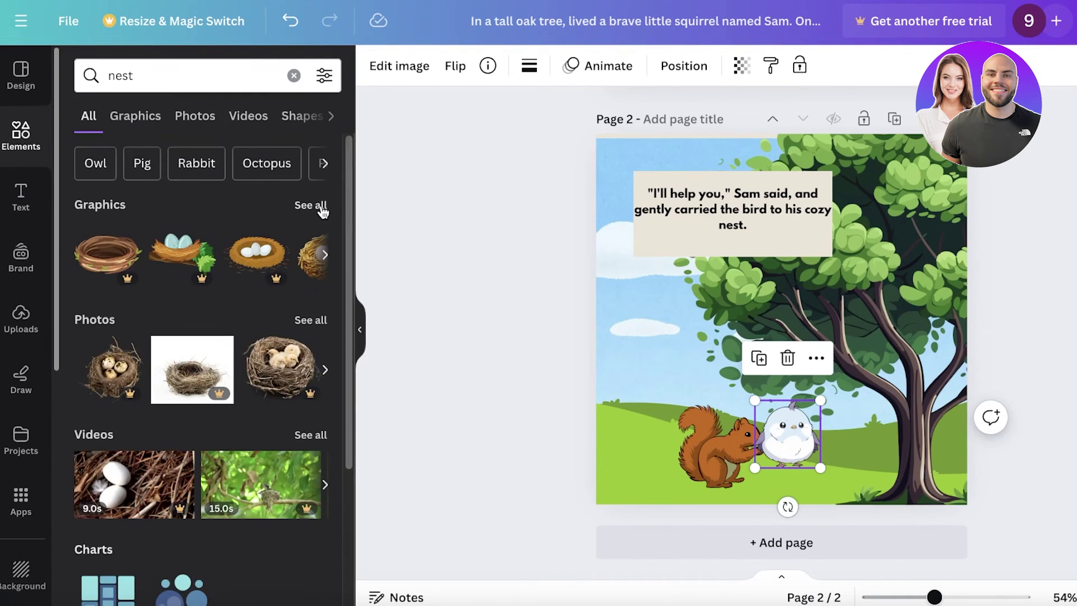
{"action": "left_click", "coordinate": [316, 207]}
{"action": "scroll", "coordinate": [225, 302], "scroll_direction": "down", "scroll_amount": 2}
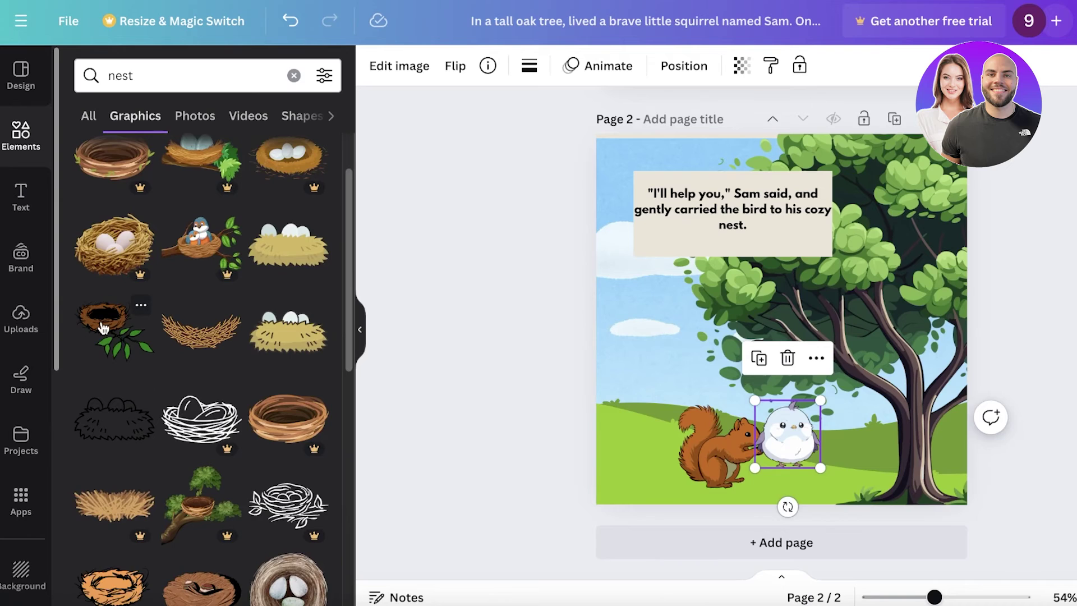
Add the dark brown nest with green leaves at the foot of the tree on page 2 and duplicate the page
{"action": "left_click", "coordinate": [103, 319]}
{"action": "left_click_drag", "start_coordinate": [781, 311], "coordinate": [896, 481]}
{"action": "left_click", "coordinate": [991, 444]}
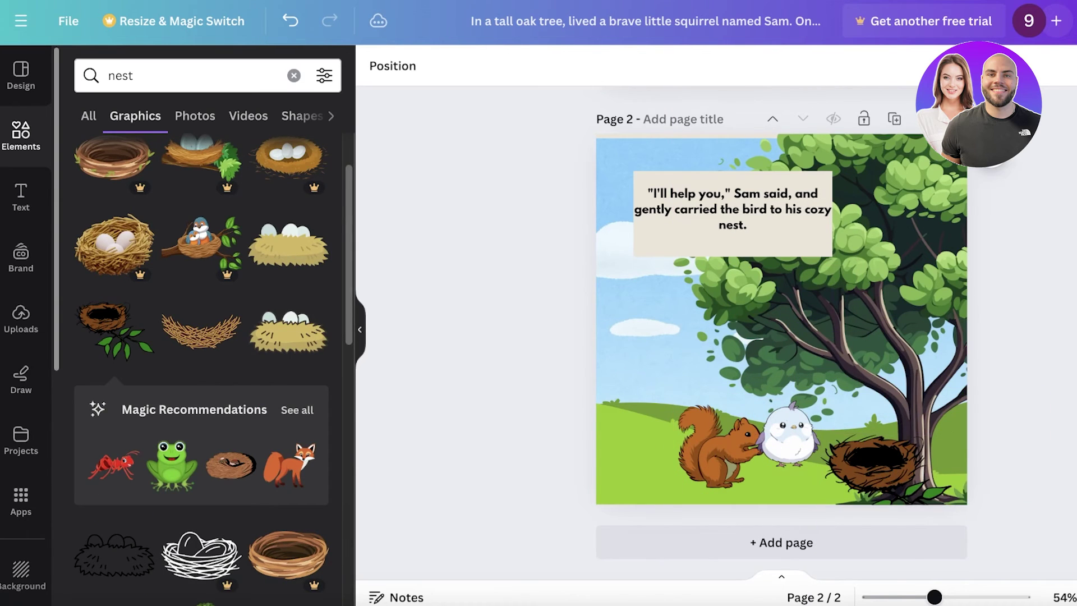
{"action": "left_click", "coordinate": [896, 120]}
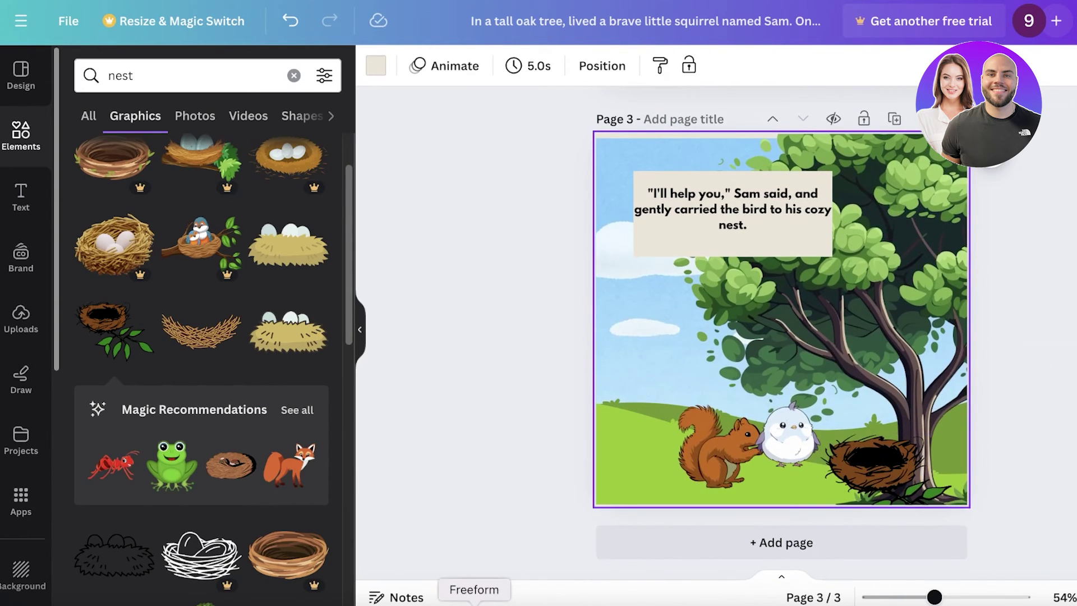
Switch to the notes app and copy the story's third and fourth lines, from "He brought food" to "ready to fly again."
{"action": "left_click", "coordinate": [437, 601]}
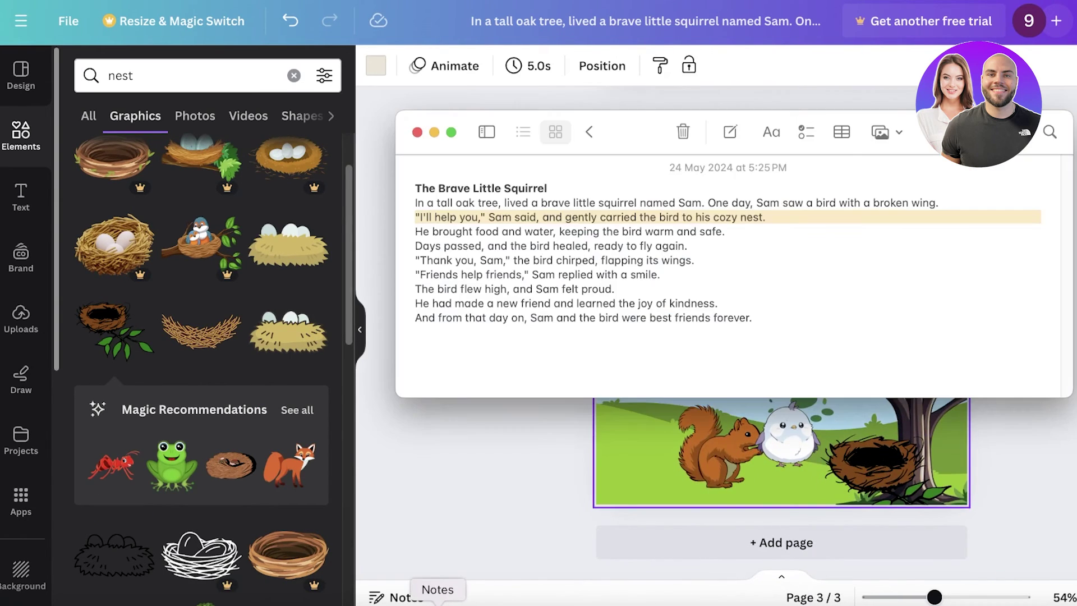
{"action": "triple_click", "coordinate": [550, 232]}
{"action": "right_click", "coordinate": [550, 233]}
{"action": "left_click", "coordinate": [596, 207]}
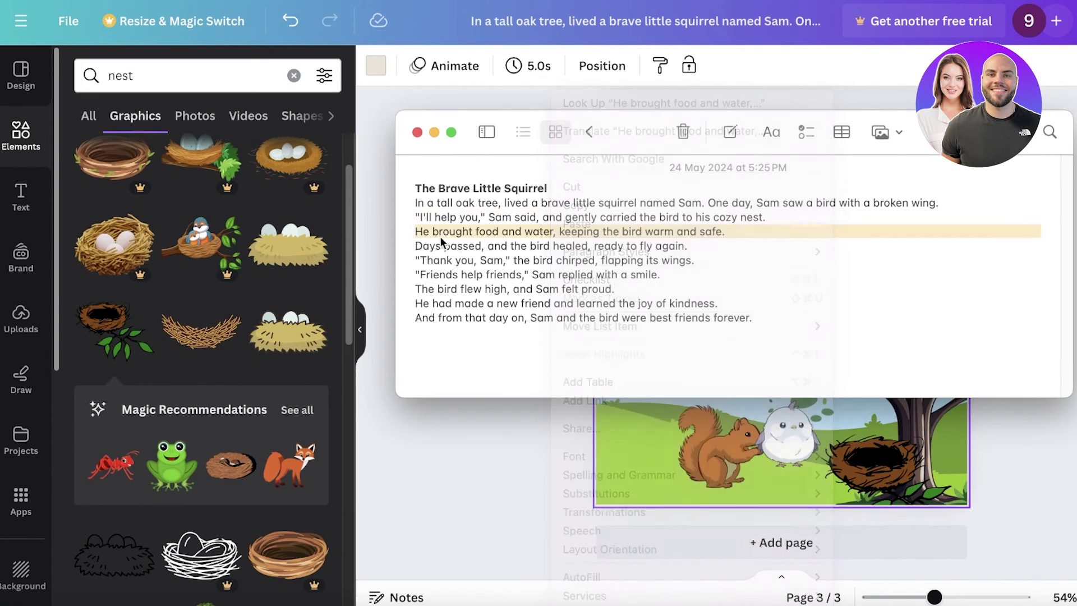
{"action": "left_click_drag", "start_coordinate": [416, 231], "coordinate": [714, 241]}
{"action": "right_click", "coordinate": [595, 243]}
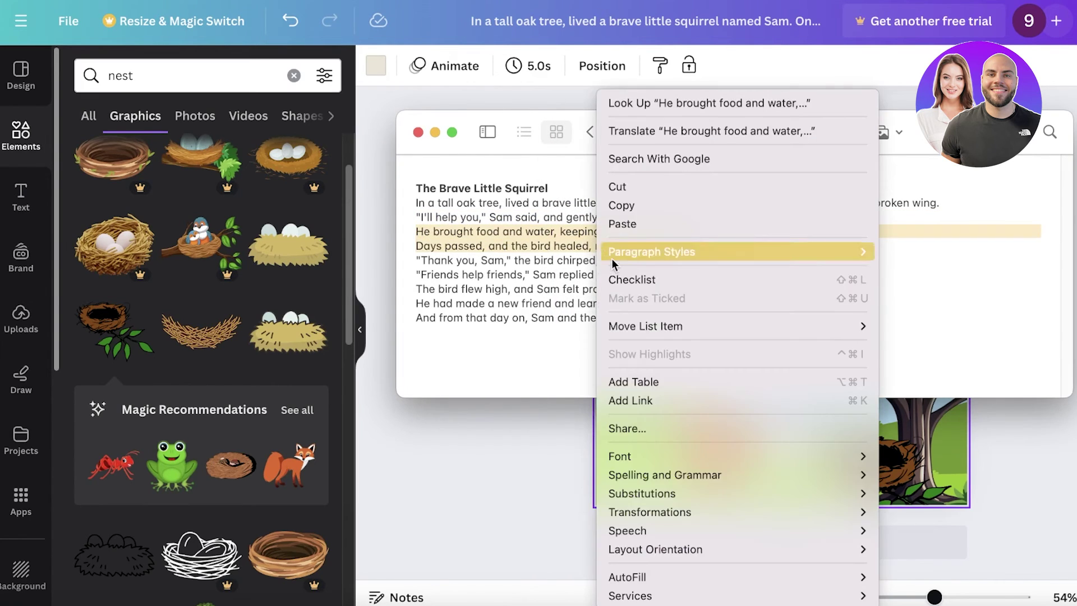
{"action": "left_click", "coordinate": [622, 210]}
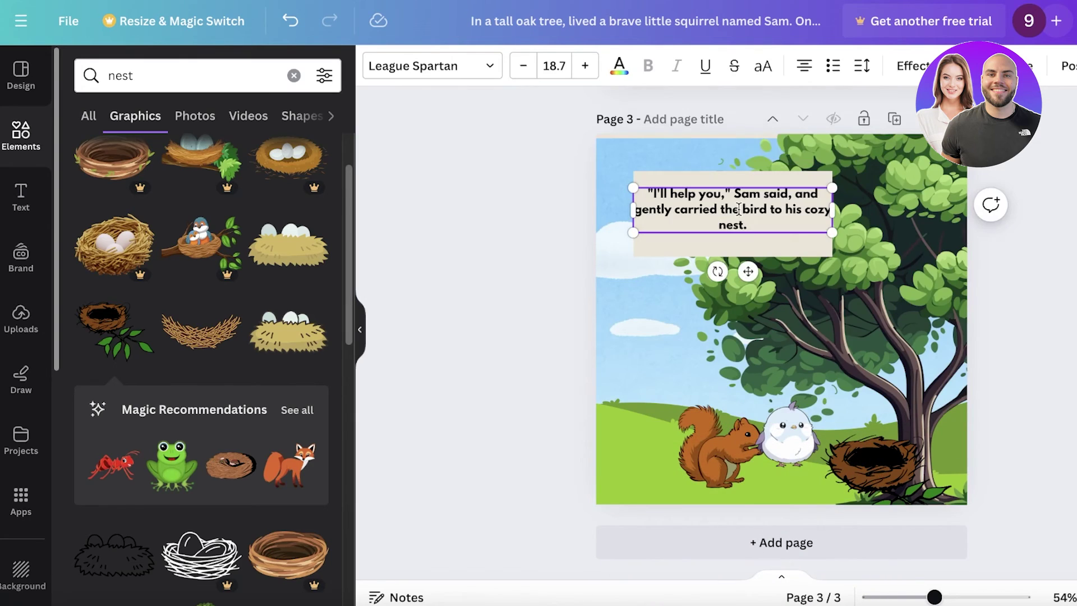
Return to Canva and replace page 3's story text with the two copied lines
{"action": "triple_click", "coordinate": [739, 208]}
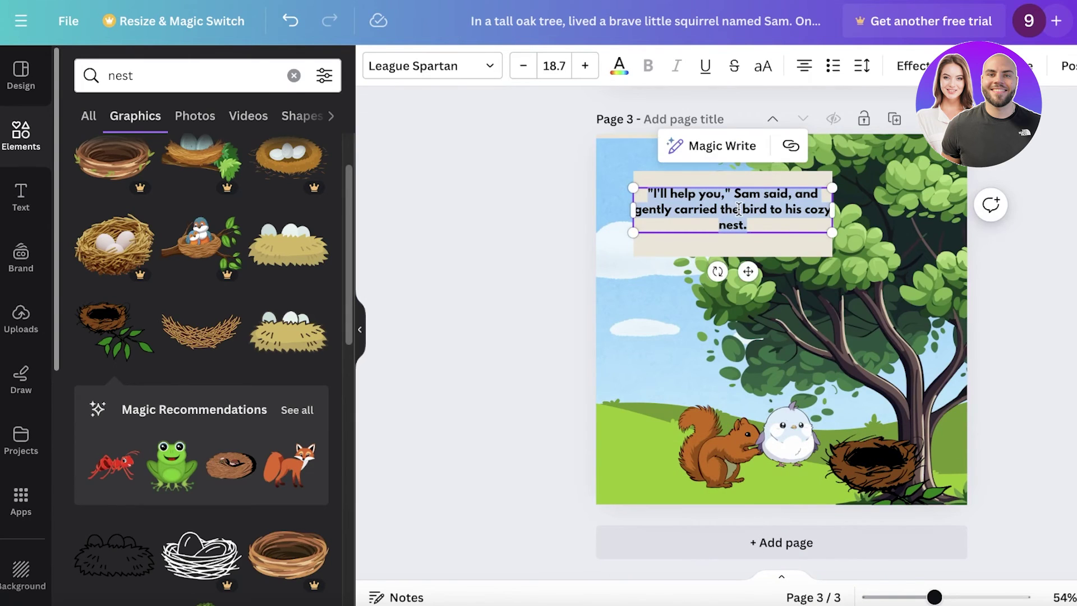
{"action": "key", "text": "ctrl+v"}
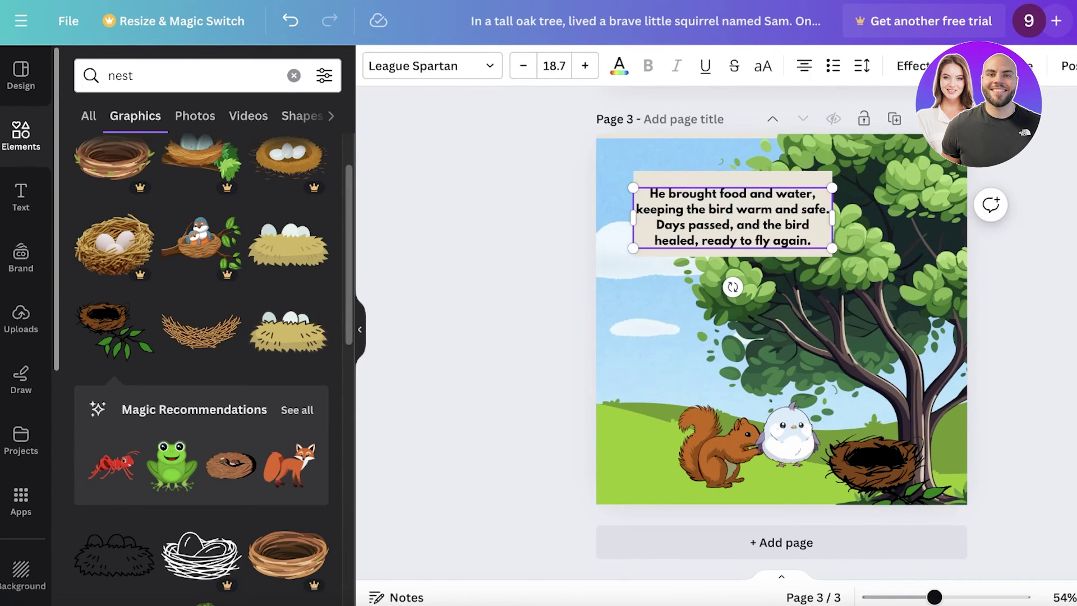
{"action": "left_click", "coordinate": [584, 443]}
Move the bird into the nest on page 3 and bring it to the front
{"action": "left_click_drag", "start_coordinate": [779, 431], "coordinate": [870, 432]}
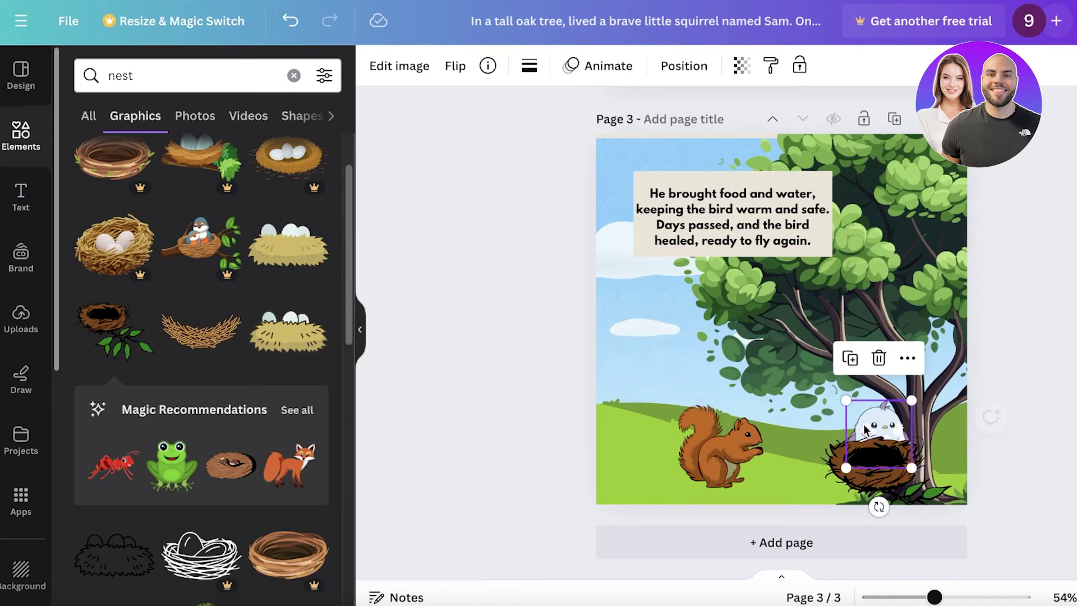
{"action": "right_click", "coordinate": [869, 430]}
{"action": "mouse_move", "coordinate": [924, 380]}
{"action": "left_click", "coordinate": [1038, 401]}
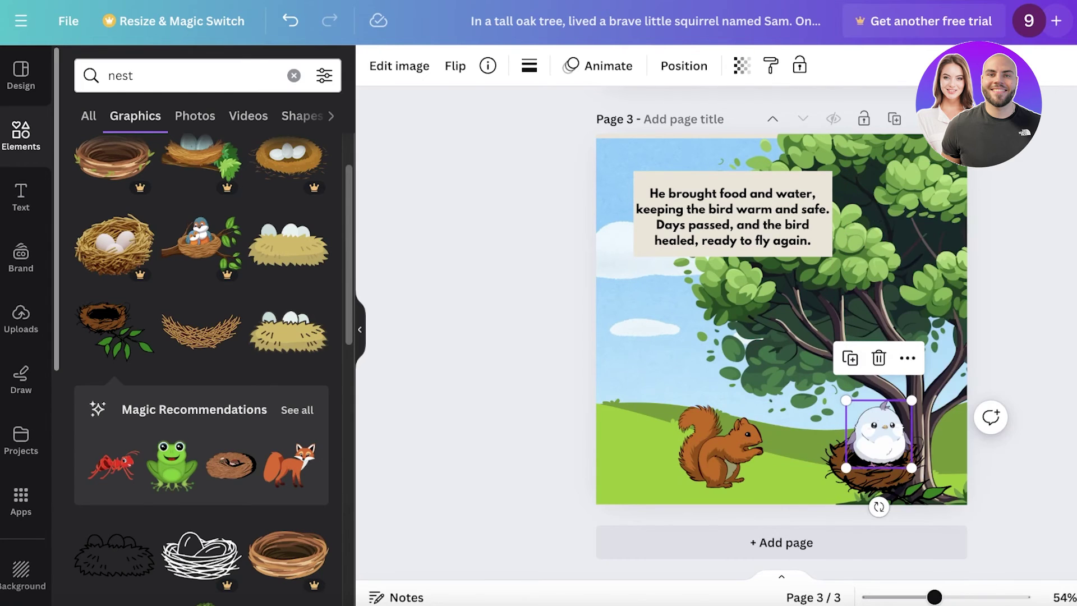
{"action": "key", "text": "Escape"}
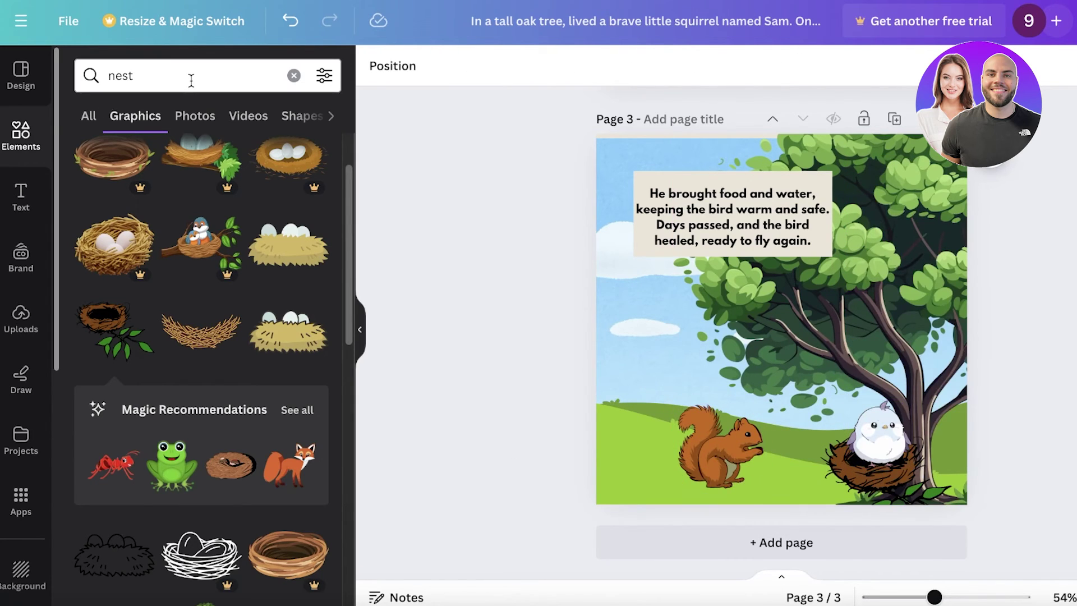
Search the element graphics for "food"
{"action": "double_click", "coordinate": [191, 80]}
{"action": "type", "text": "food"}
{"action": "key", "text": "Return"}
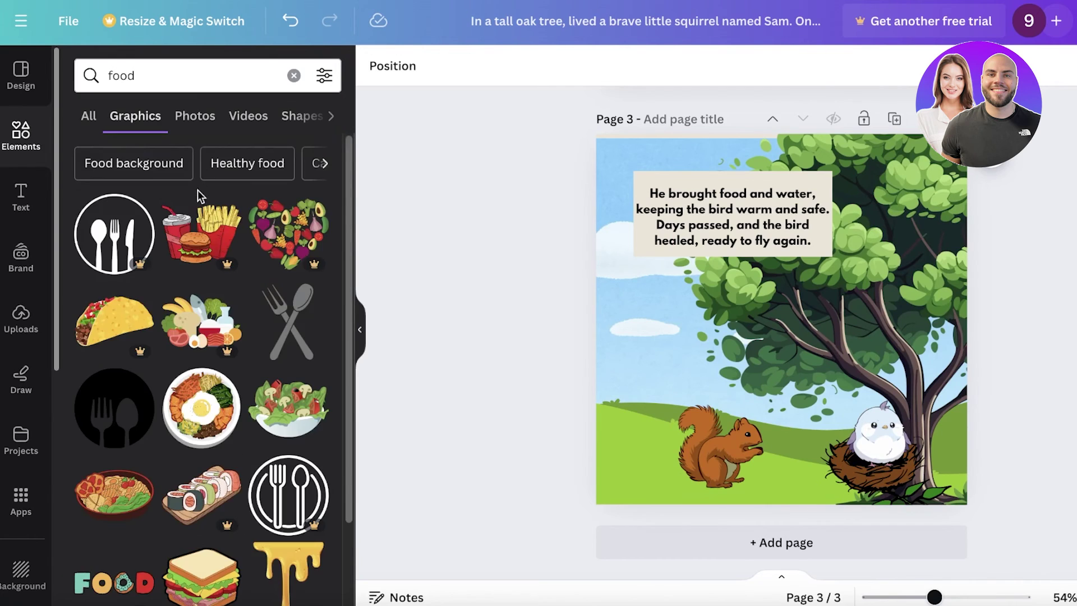
Browse the food graphics and search the element graphics for "nuts" instead
{"action": "scroll", "coordinate": [304, 271], "scroll_direction": "down", "scroll_amount": 10}
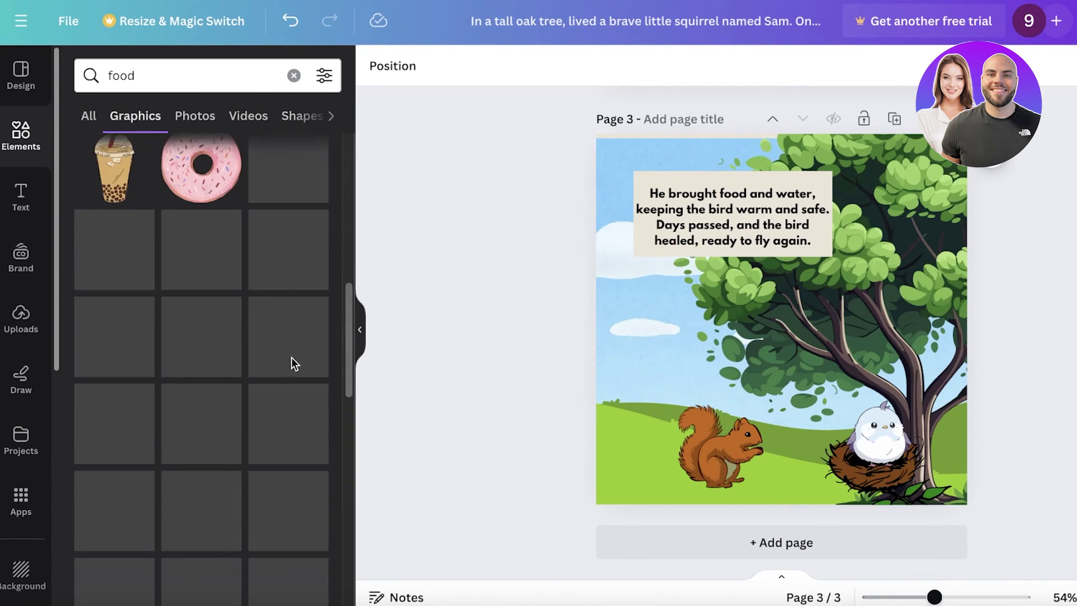
{"action": "scroll", "coordinate": [185, 275], "scroll_direction": "up", "scroll_amount": 2}
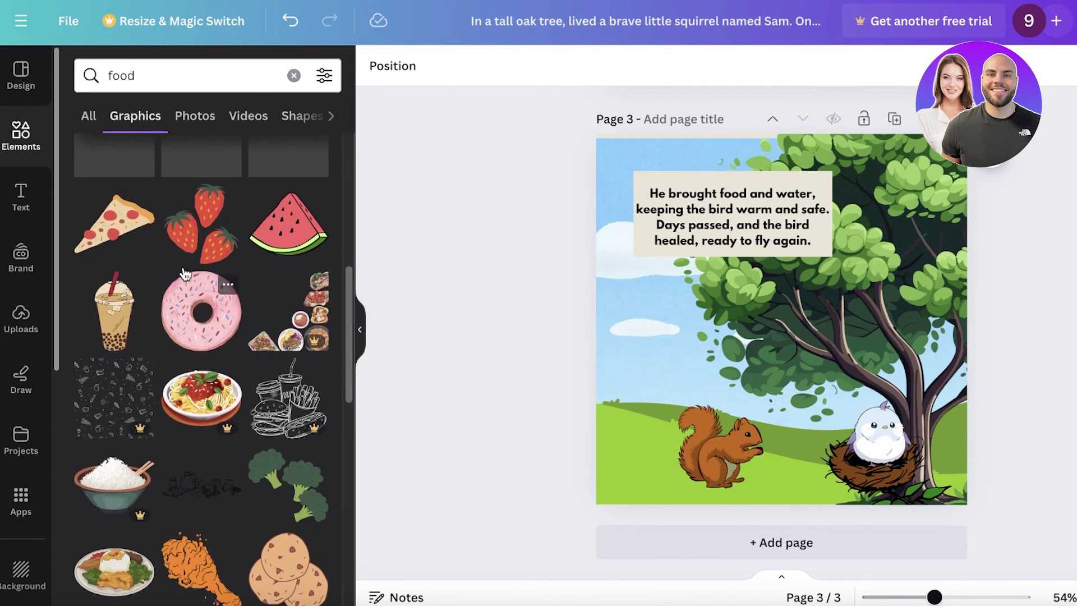
{"action": "double_click", "coordinate": [221, 73]}
{"action": "type", "text": "nuts"}
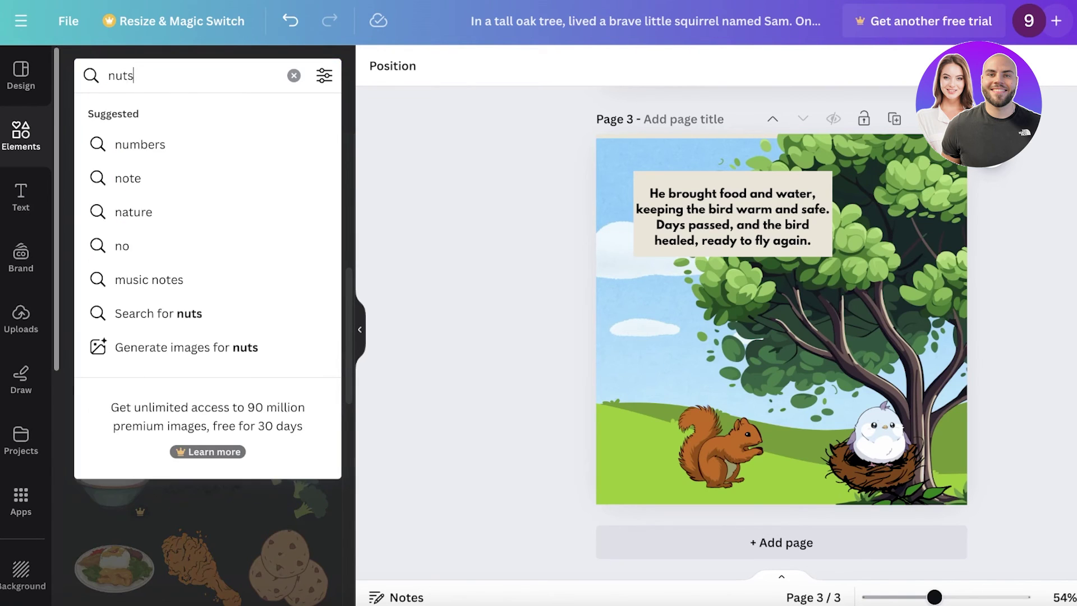
{"action": "key", "text": "Return"}
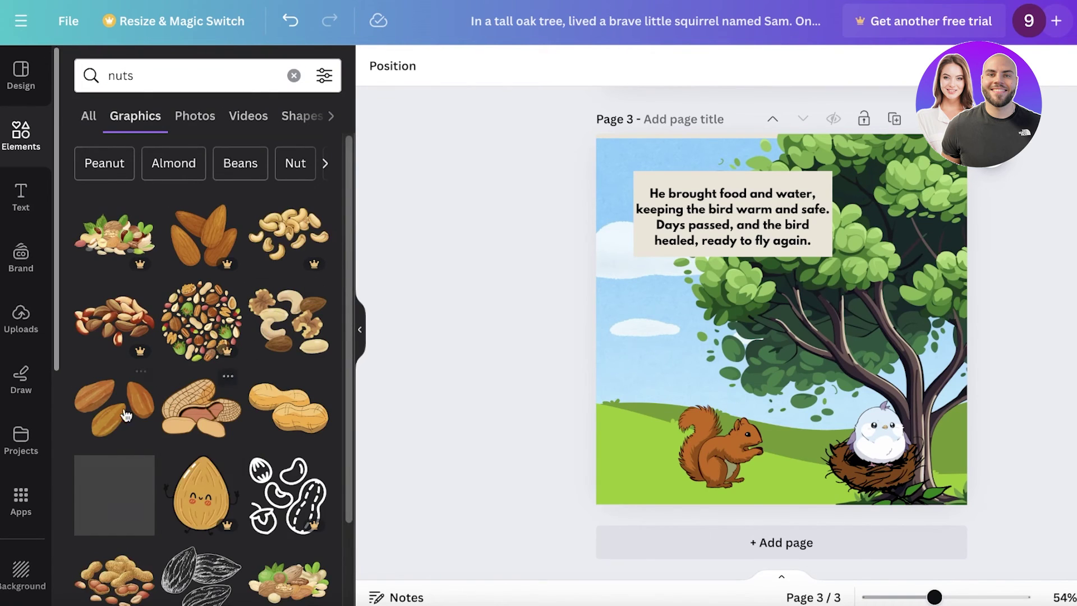
Add the three-almond graphic to page 3, shrink it beside the nest, and move the squirrel next to the almonds
{"action": "left_click", "coordinate": [122, 409]}
{"action": "left_click_drag", "start_coordinate": [632, 426], "coordinate": [846, 273]}
{"action": "left_click_drag", "start_coordinate": [889, 232], "coordinate": [819, 465]}
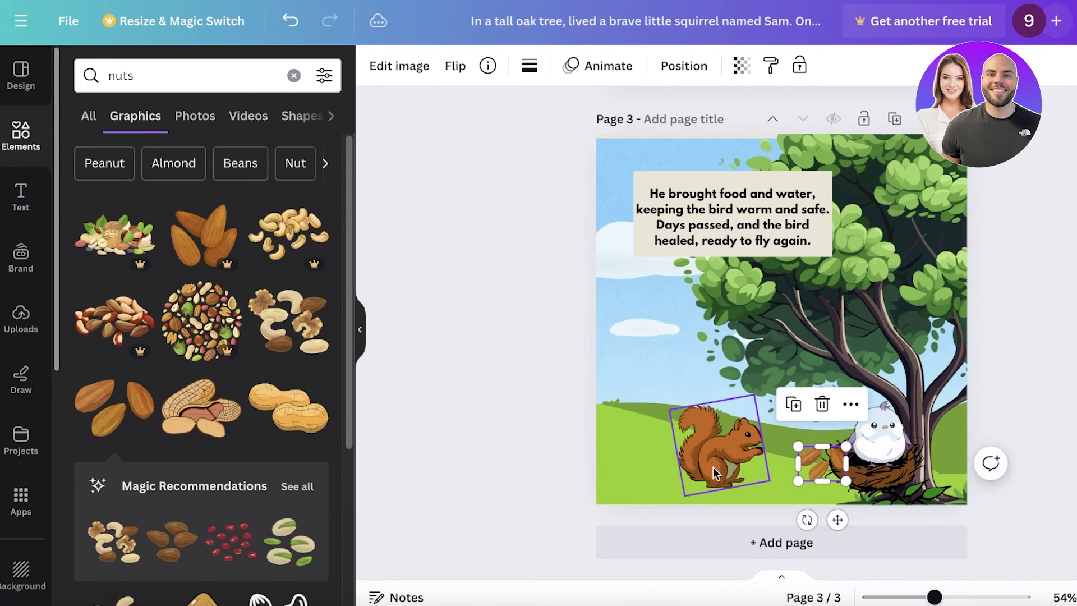
{"action": "left_click_drag", "start_coordinate": [713, 469], "coordinate": [759, 462]}
{"action": "key", "text": "Escape"}
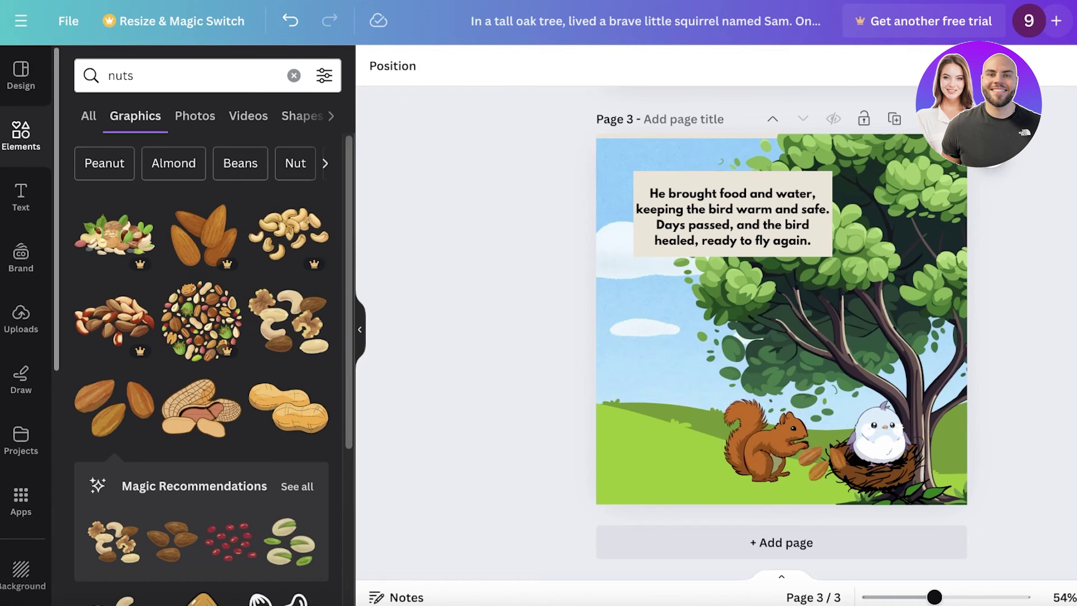
Duplicate page 3 as page 4 and look through the book's pages
{"action": "left_click", "coordinate": [894, 120]}
{"action": "scroll", "coordinate": [844, 305], "scroll_direction": "up", "scroll_amount": 15}
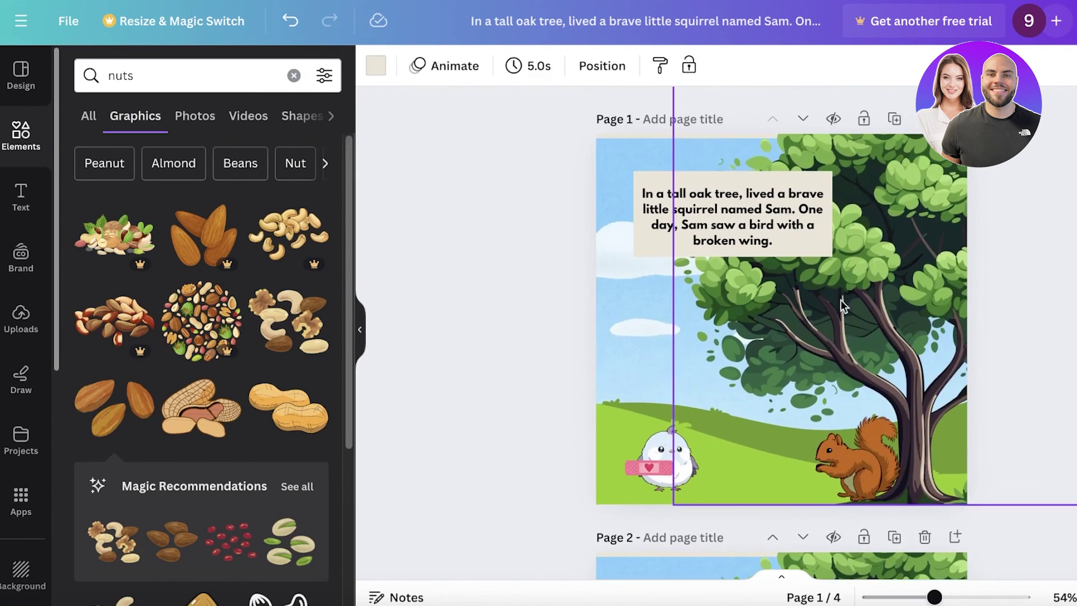
{"action": "scroll", "coordinate": [891, 178], "scroll_direction": "down", "scroll_amount": 8}
{"action": "scroll", "coordinate": [902, 179], "scroll_direction": "down", "scroll_amount": 15}
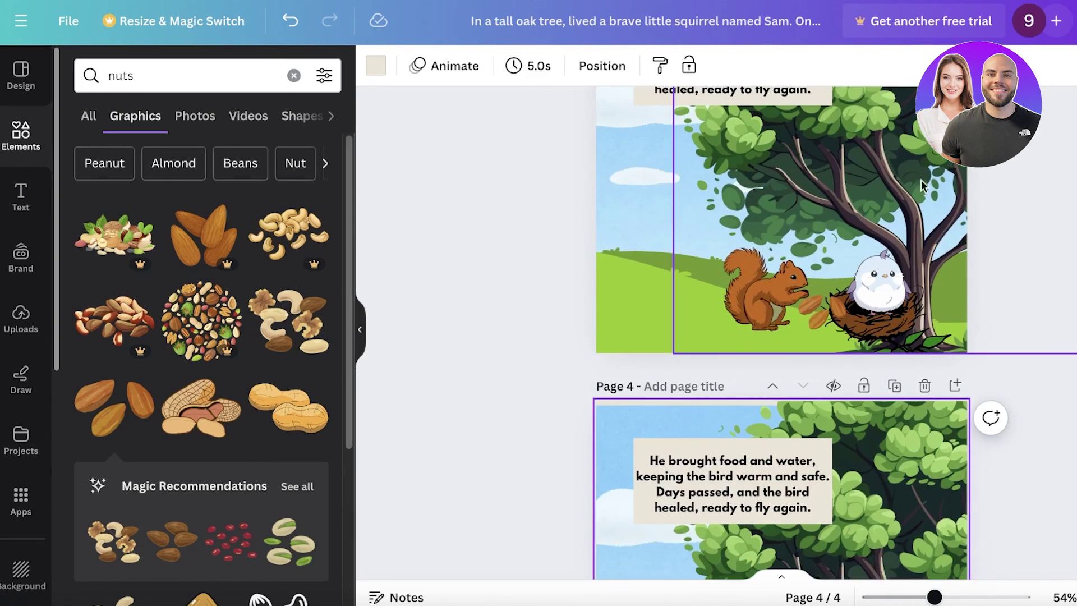
{"action": "scroll", "coordinate": [903, 178], "scroll_direction": "up", "scroll_amount": 20}
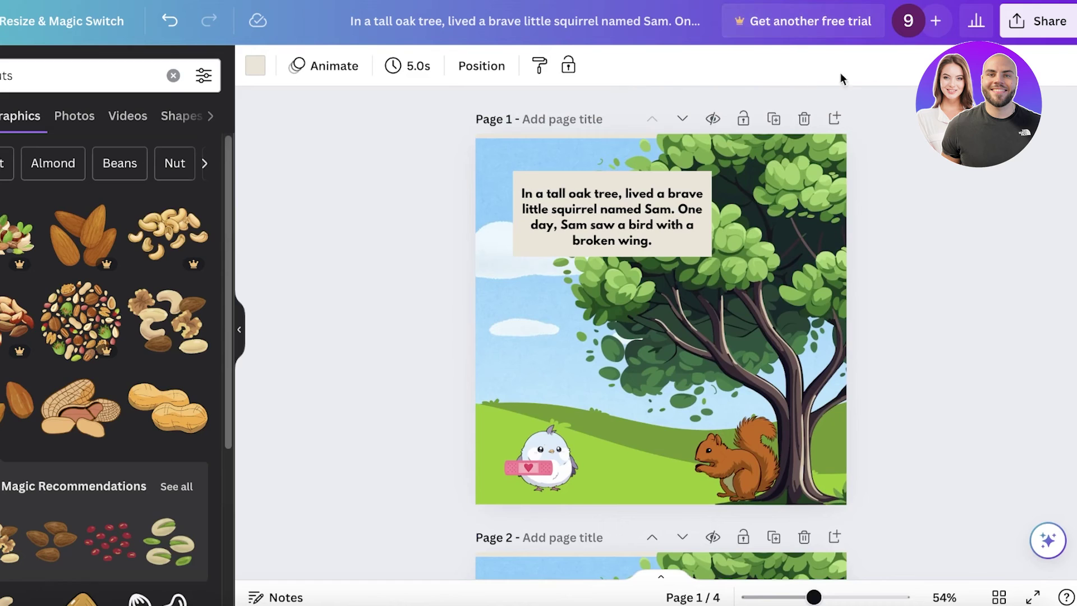
View the file type choices for downloading the book design, then close the download options
{"action": "left_click", "coordinate": [1034, 20]}
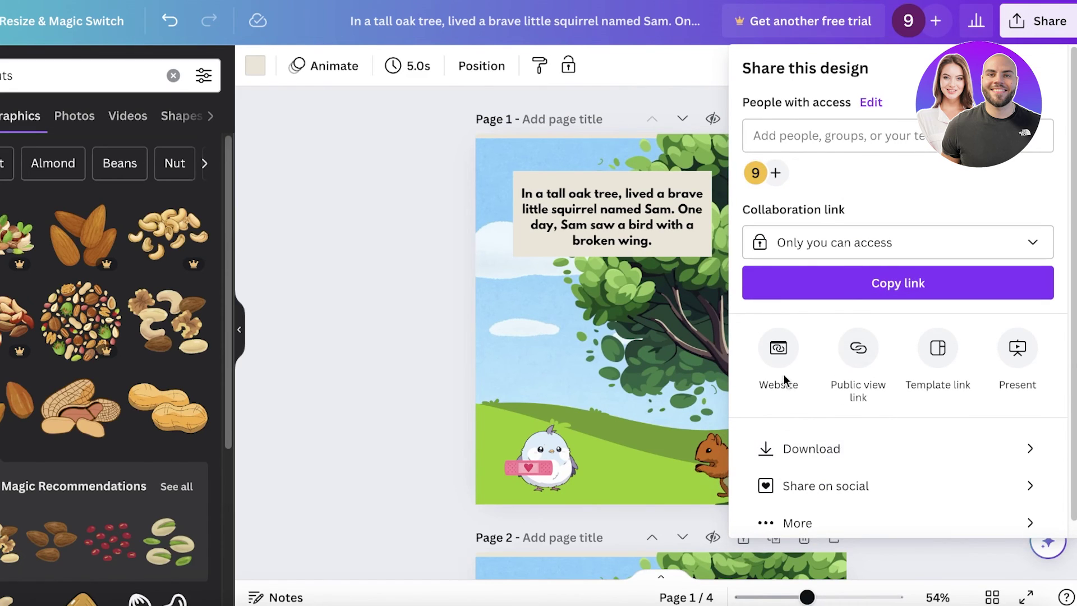
{"action": "left_click", "coordinate": [758, 449]}
{"action": "left_click", "coordinate": [775, 147]}
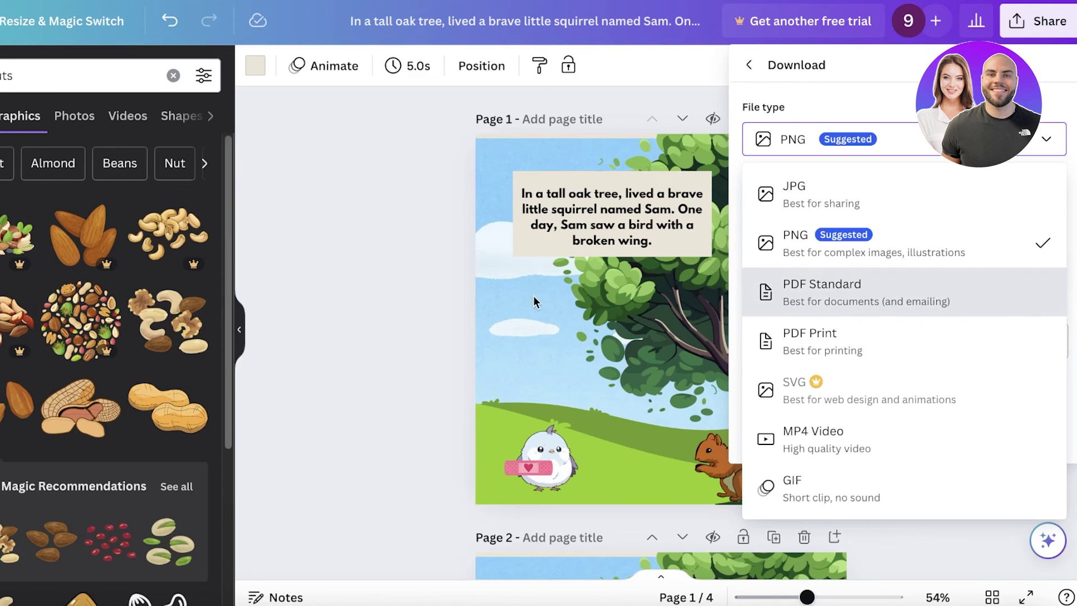
{"action": "left_click", "coordinate": [413, 290]}
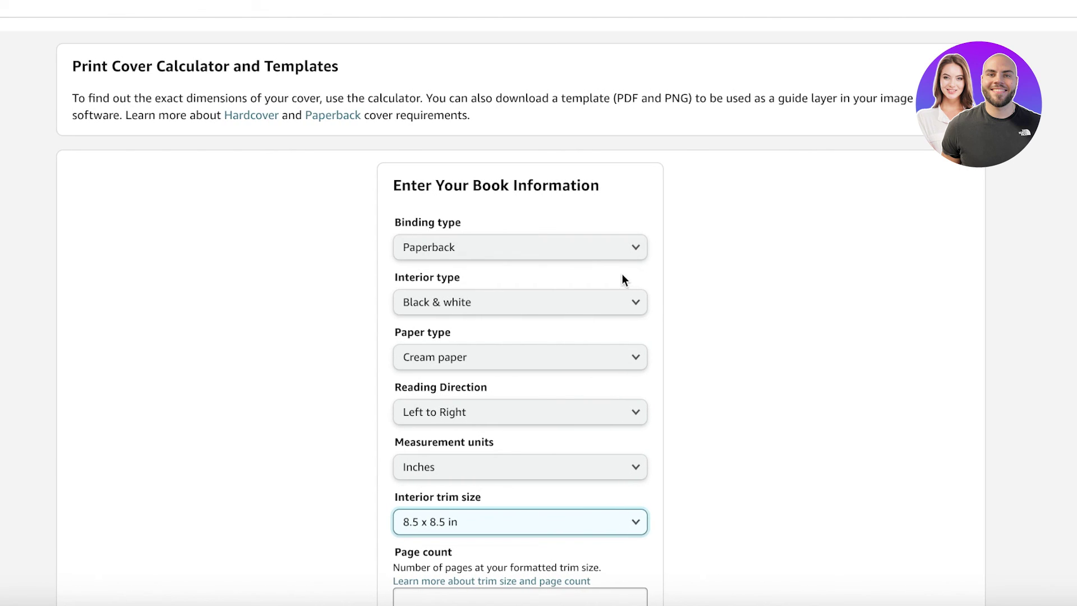
In the KDP Print Cover Calculator, set the interior to Standard color, paper to White paper and trim size to 8.5 x 8.5 in
{"action": "left_click", "coordinate": [772, 214]}
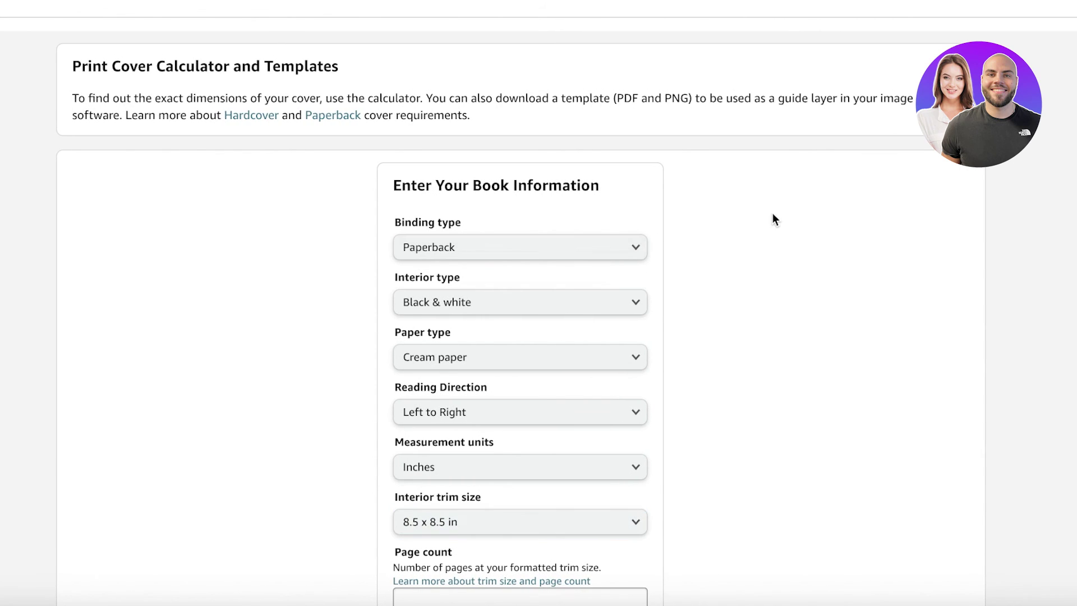
{"action": "scroll", "coordinate": [747, 247], "scroll_direction": "down", "scroll_amount": 1}
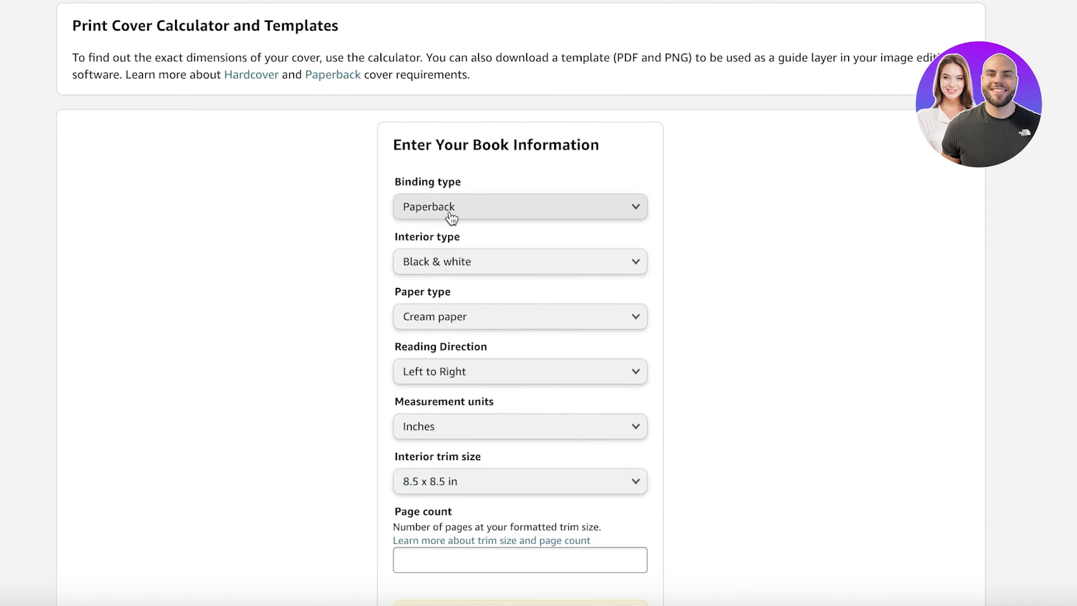
{"action": "left_click", "coordinate": [463, 263]}
{"action": "left_click", "coordinate": [468, 300]}
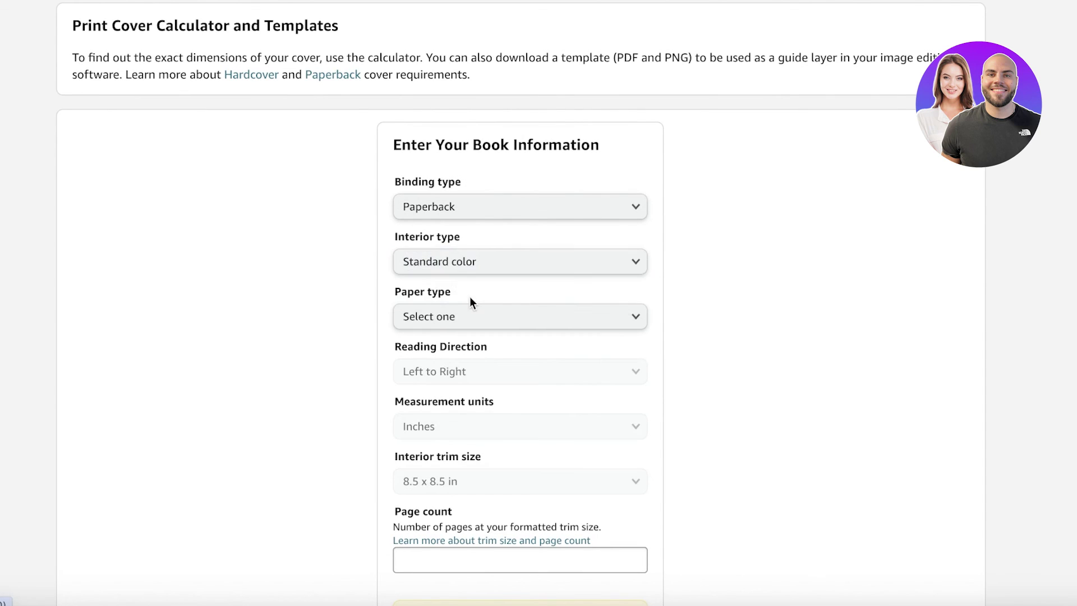
{"action": "scroll", "coordinate": [777, 261], "scroll_direction": "down", "scroll_amount": 1}
{"action": "left_click", "coordinate": [429, 283]}
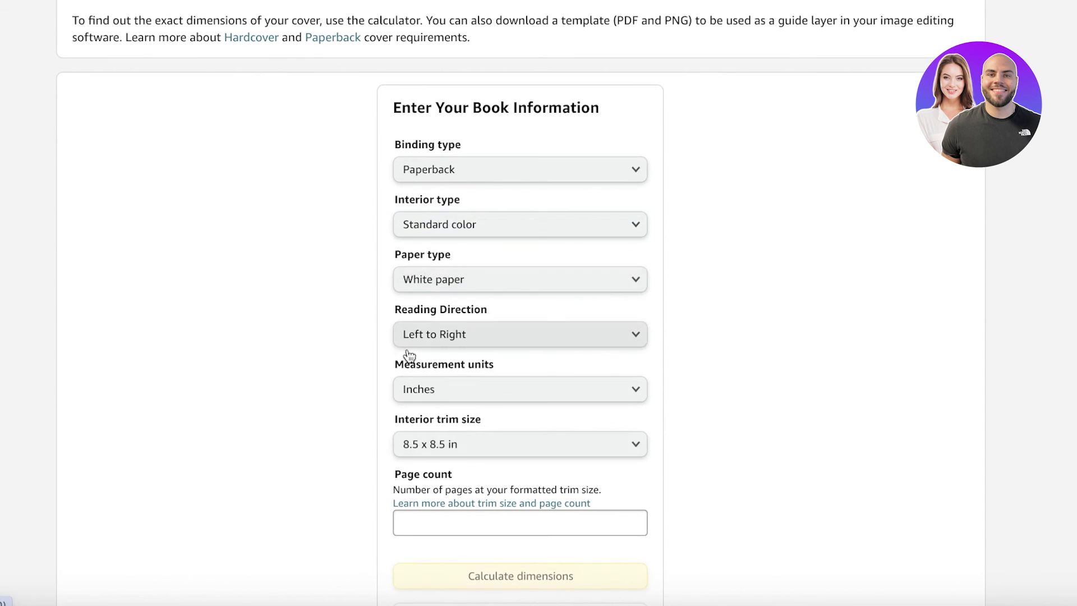
{"action": "left_click", "coordinate": [430, 451]}
{"action": "left_click", "coordinate": [449, 424]}
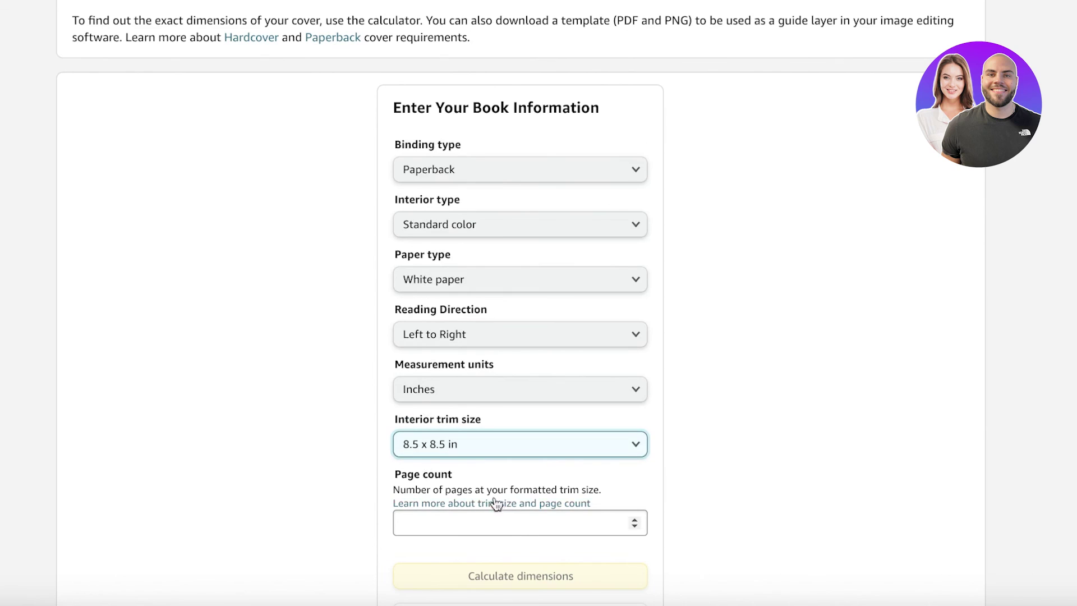
Set the page count to 24, calculate the cover dimensions, and review the dimension table and cover layout
{"action": "scroll", "coordinate": [490, 496], "scroll_direction": "down", "scroll_amount": 4}
{"action": "left_click", "coordinate": [481, 360]}
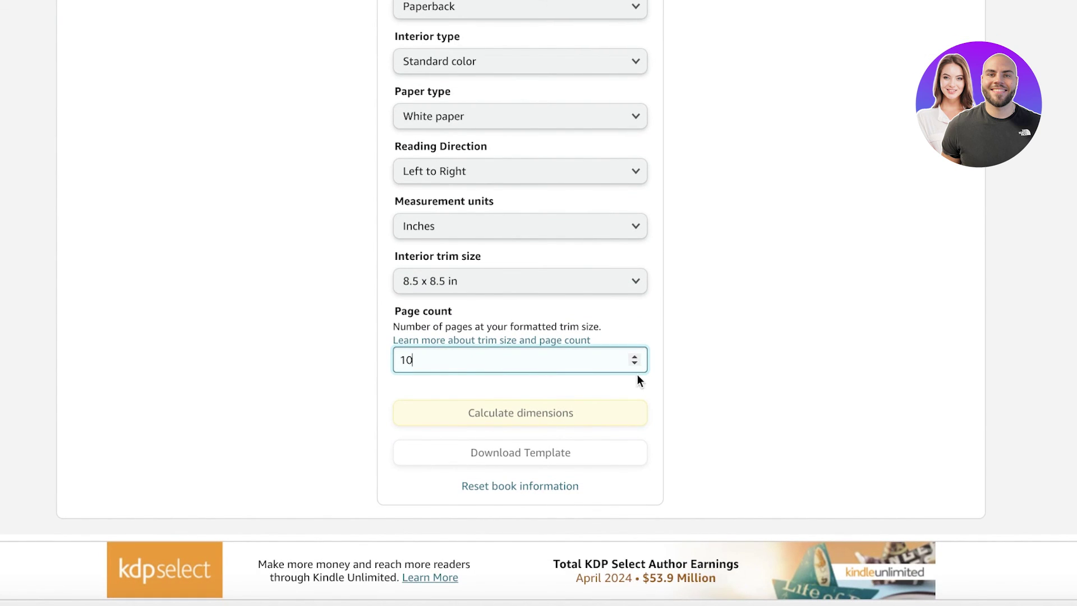
{"action": "left_click", "coordinate": [760, 377]}
{"action": "double_click", "coordinate": [534, 364]}
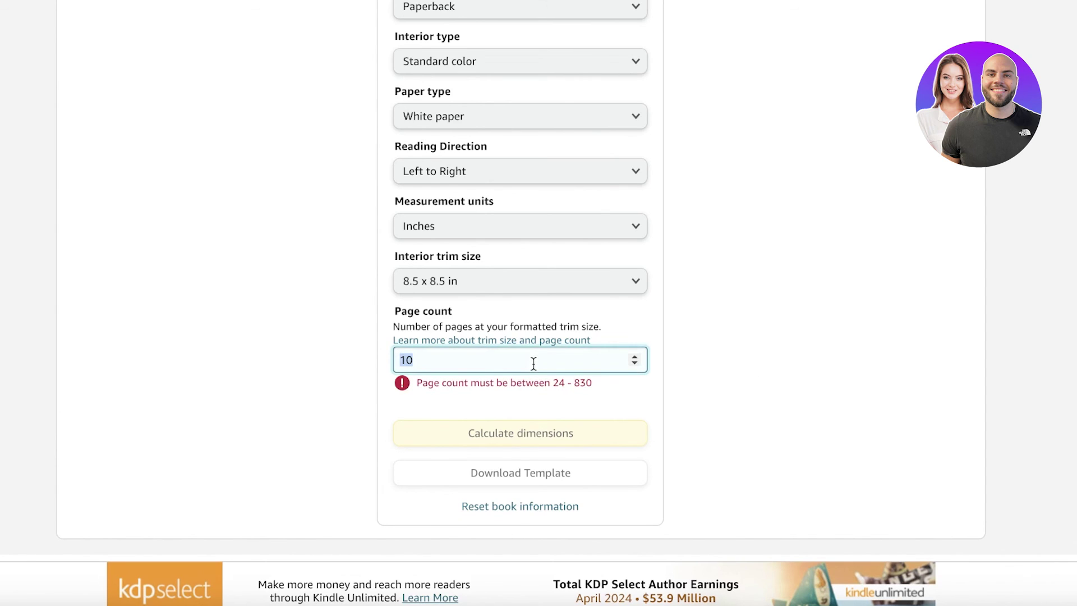
{"action": "left_click", "coordinate": [781, 348]}
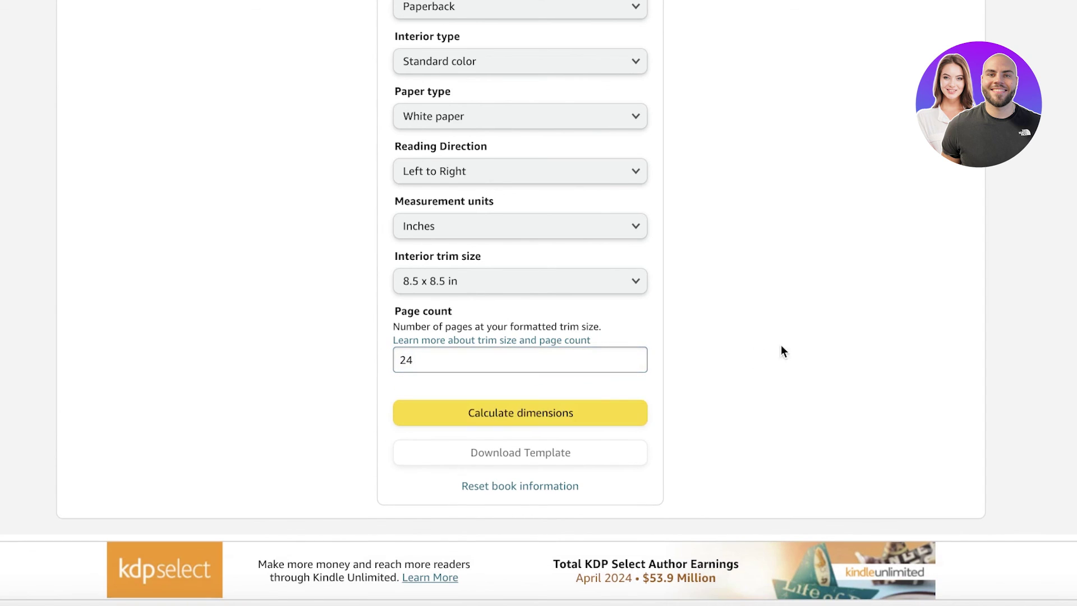
{"action": "left_click", "coordinate": [563, 414]}
{"action": "scroll", "coordinate": [357, 345], "scroll_direction": "up", "scroll_amount": 6}
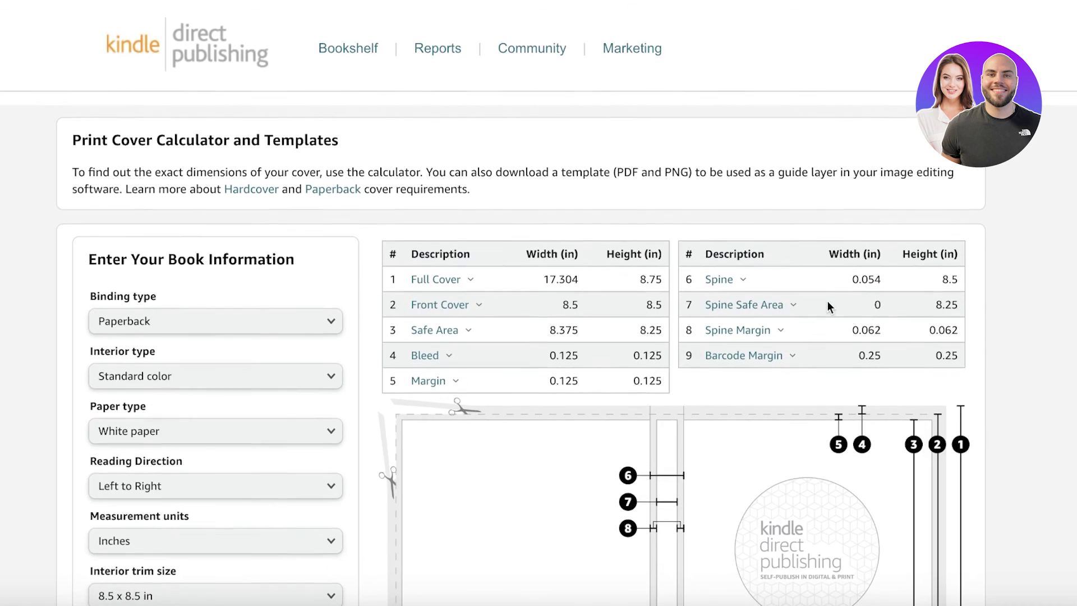
{"action": "scroll", "coordinate": [826, 302], "scroll_direction": "down", "scroll_amount": 3}
{"action": "scroll", "coordinate": [793, 293], "scroll_direction": "down", "scroll_amount": 4}
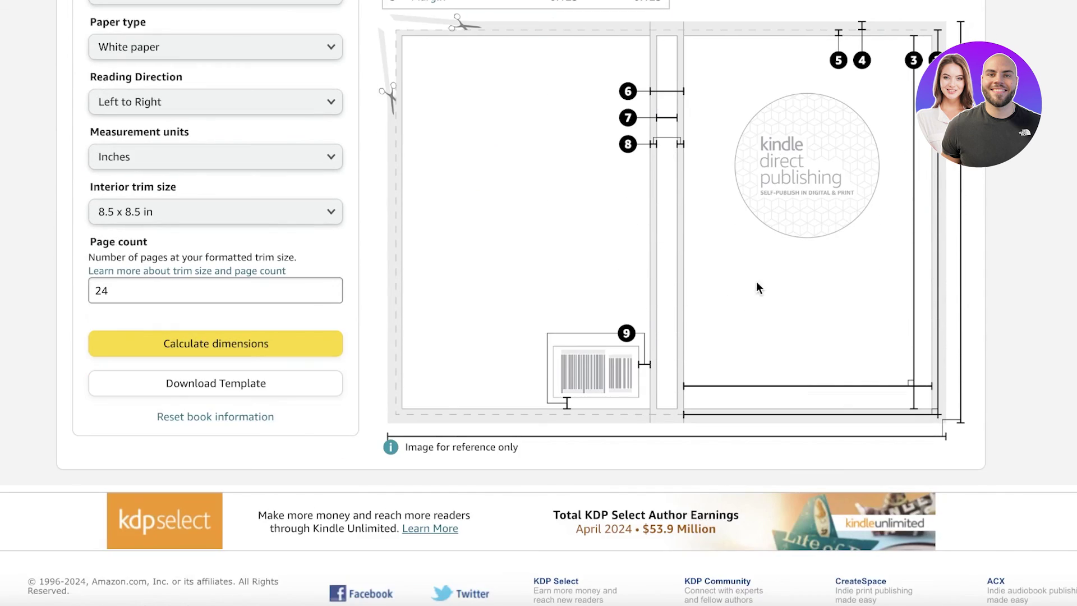
{"action": "scroll", "coordinate": [757, 289], "scroll_direction": "up", "scroll_amount": 5}
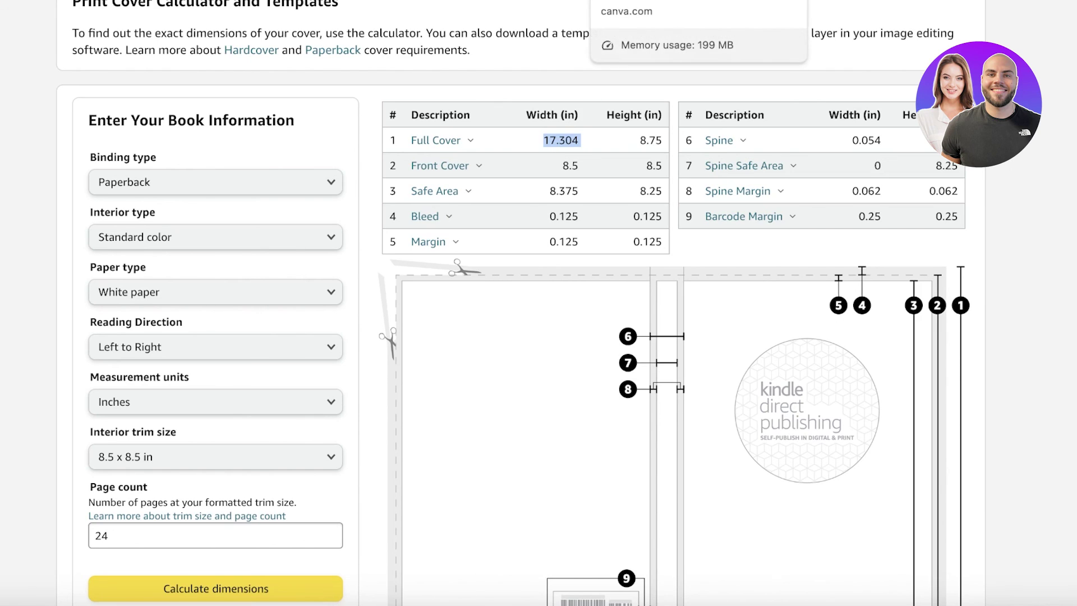
Return to Canva and look through the pages of the squirrel book
{"action": "left_click", "coordinate": [628, 1]}
{"action": "scroll", "coordinate": [1044, 185], "scroll_direction": "down", "scroll_amount": 7}
{"action": "scroll", "coordinate": [1044, 184], "scroll_direction": "down", "scroll_amount": 1}
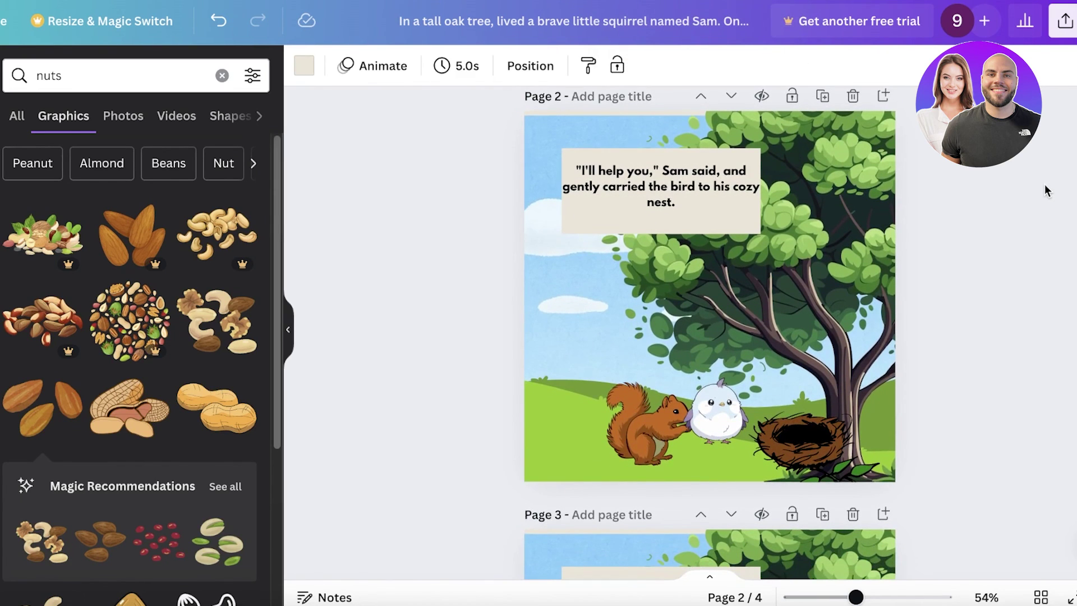
{"action": "scroll", "coordinate": [1044, 184], "scroll_direction": "down", "scroll_amount": 1}
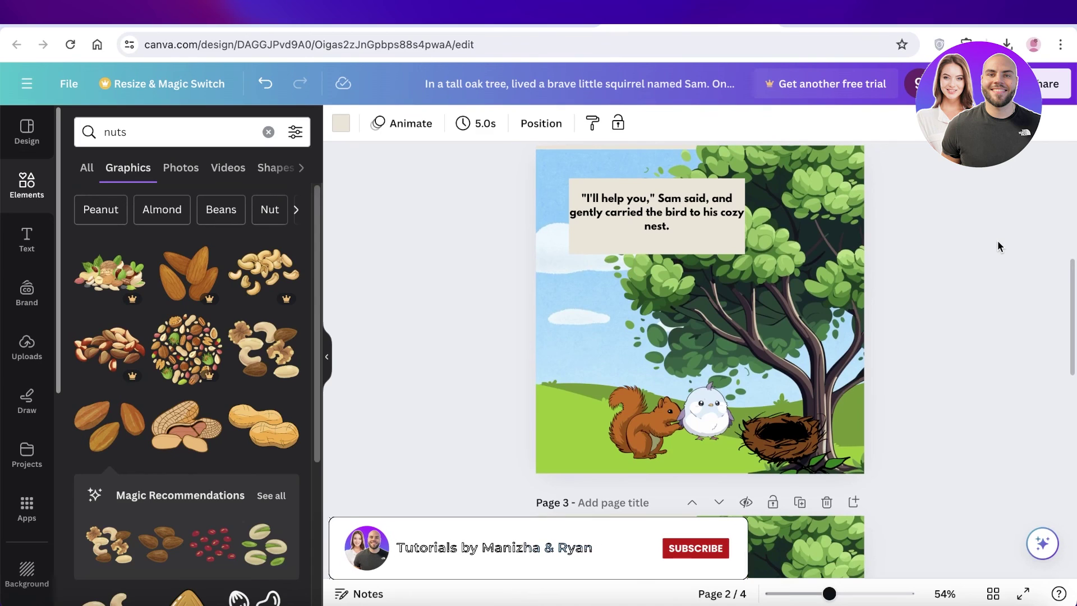